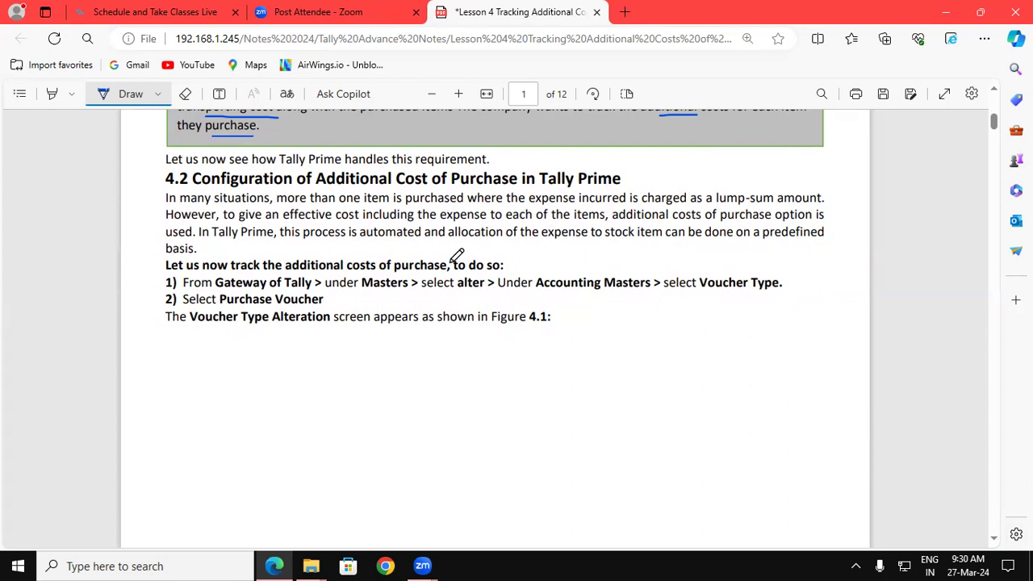
Step: Underline the Gateway of Tally, Masters, alter, Accounting Masters, Voucher Type and Purchase Voucher terms in steps 1 and 2 of section 4.2
{"action": "left_click_drag", "start_coordinate": [265, 294], "coordinate": [395, 295]}
{"action": "left_click_drag", "start_coordinate": [457, 297], "coordinate": [495, 296]}
{"action": "left_click_drag", "start_coordinate": [555, 297], "coordinate": [646, 298]}
{"action": "left_click_drag", "start_coordinate": [709, 297], "coordinate": [769, 300]}
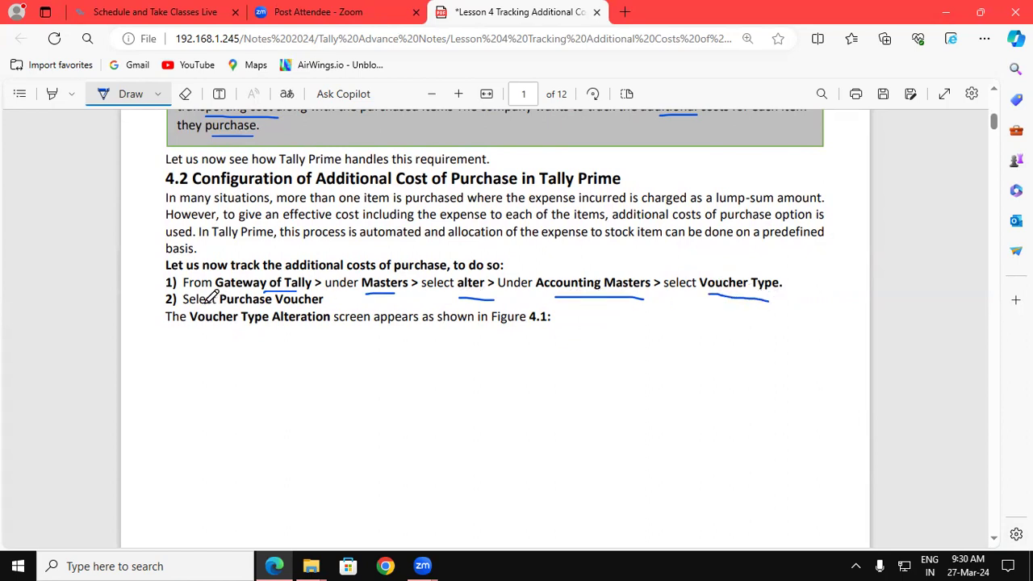
{"action": "left_click_drag", "start_coordinate": [223, 304], "coordinate": [307, 305]}
Step: Launch TallyPrime from the desktop and continue in Educational Mode
{"action": "key", "text": "super+d"}
{"action": "left_click", "coordinate": [42, 352]}
{"action": "double_click", "coordinate": [42, 351]}
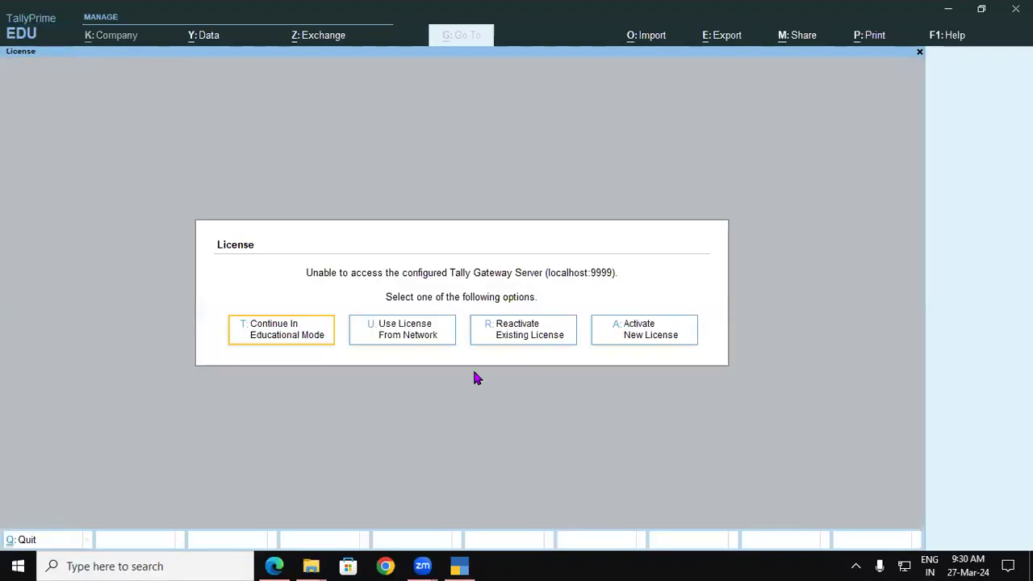
{"action": "left_click", "coordinate": [307, 335]}
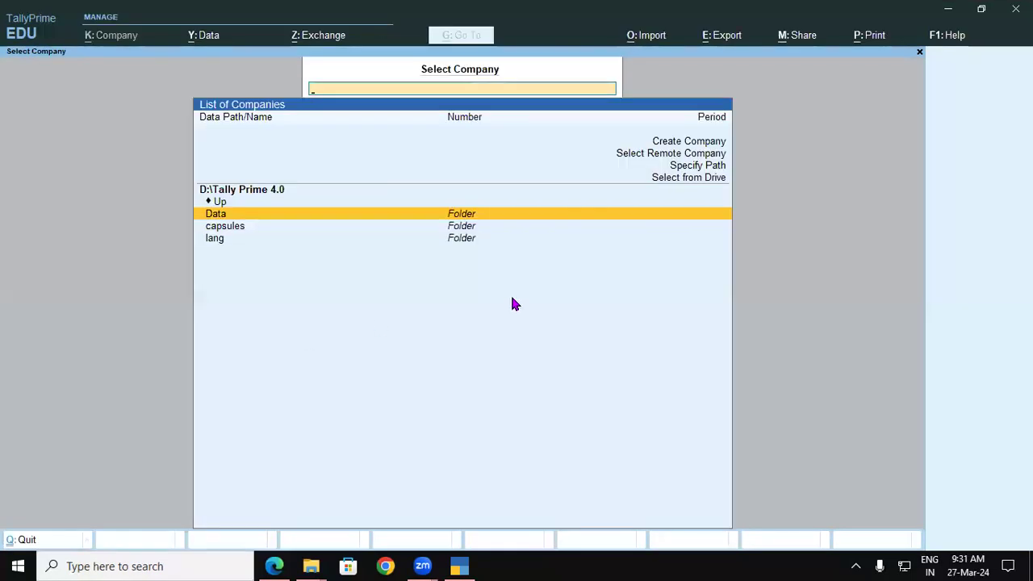
Step: Load the company SRI DEVI INTERNATIONAL 9.4 from the Data folder
{"action": "key", "text": "Return"}
{"action": "key", "text": "Down"}
{"action": "key", "text": "Down"}
{"action": "key", "text": "Down"}
{"action": "key", "text": "Down"}
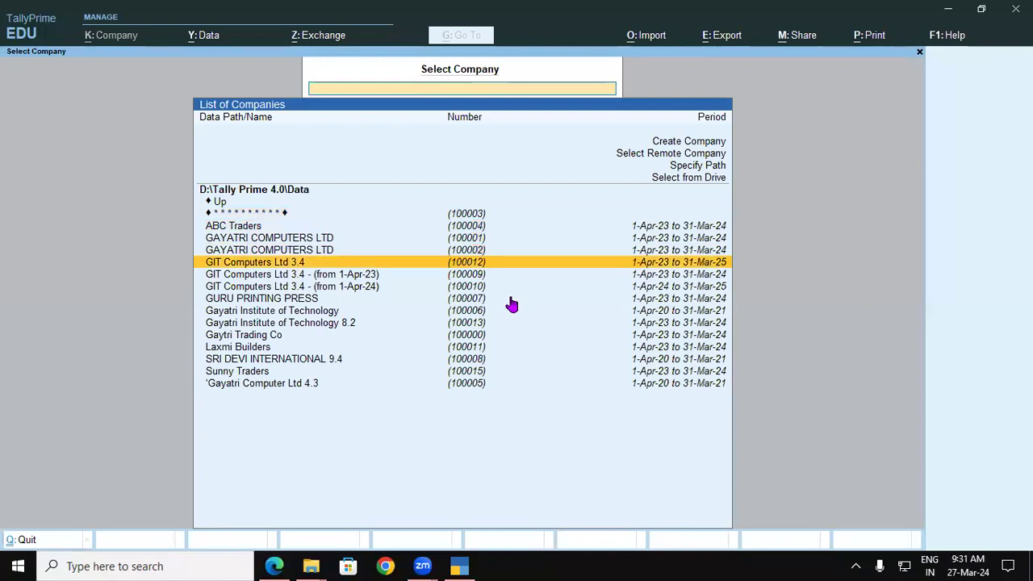
{"action": "key", "text": "Down"}
{"action": "key", "text": "Down"}
{"action": "key", "text": "Down"}
{"action": "key", "text": "Down"}
{"action": "key", "text": "Down"}
{"action": "key", "text": "Down"}
{"action": "key", "text": "Down"}
{"action": "key", "text": "Down"}
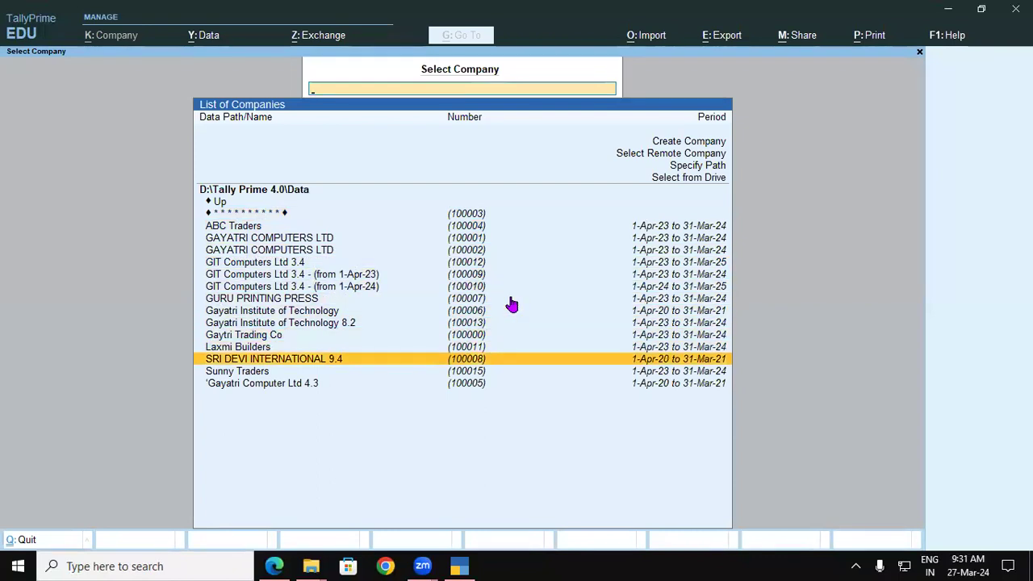
{"action": "key", "text": "Return"}
Step: Open the Purchase voucher type for alteration from the accounting masters
{"action": "key", "text": "Down"}
{"action": "key", "text": "Return"}
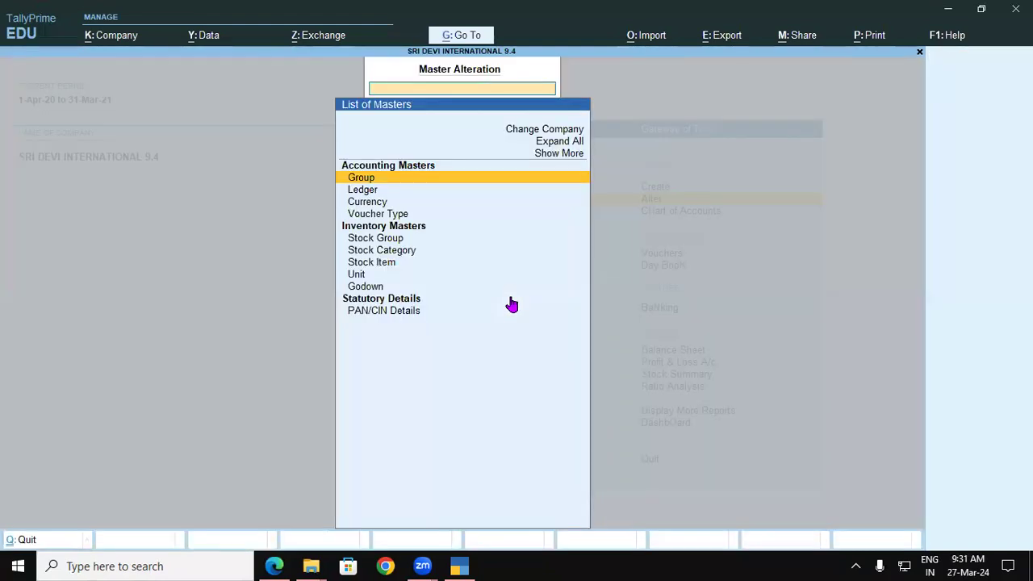
{"action": "key", "text": "Down"}
{"action": "key", "text": "Down"}
{"action": "key", "text": "Down"}
{"action": "key", "text": "Return"}
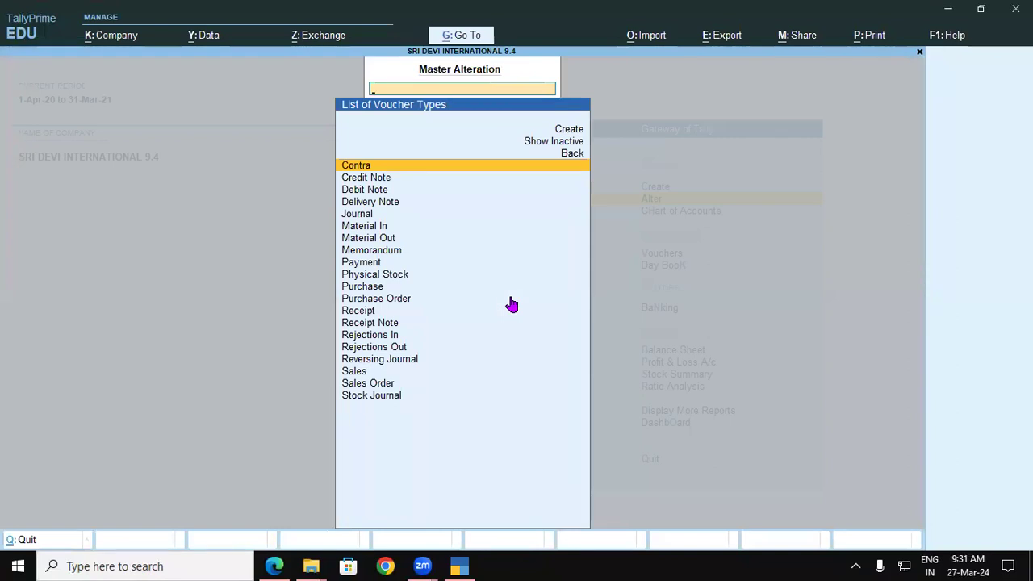
{"action": "type", "text": "P"}
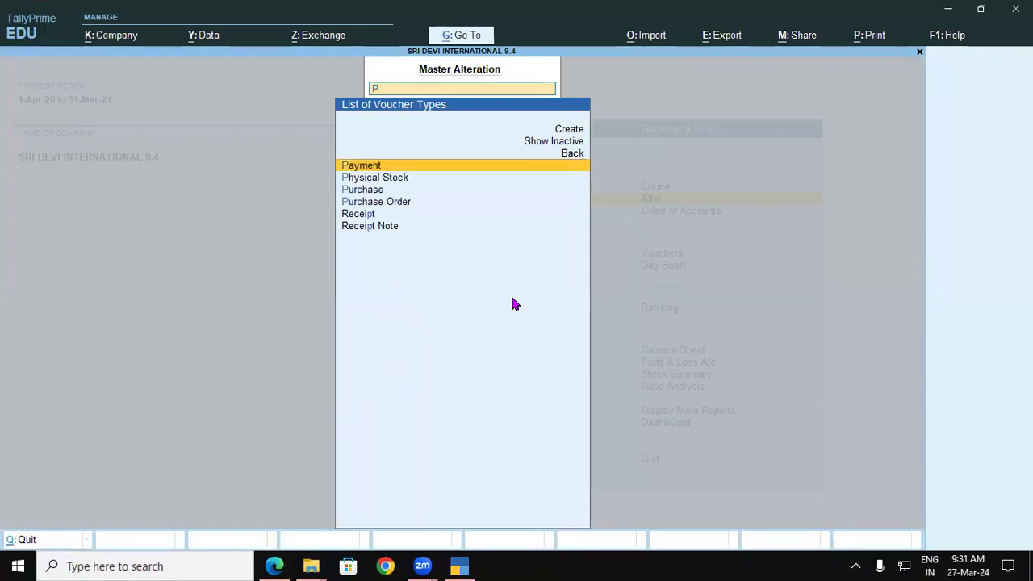
{"action": "key", "text": "Down"}
{"action": "key", "text": "Down"}
{"action": "key", "text": "Return"}
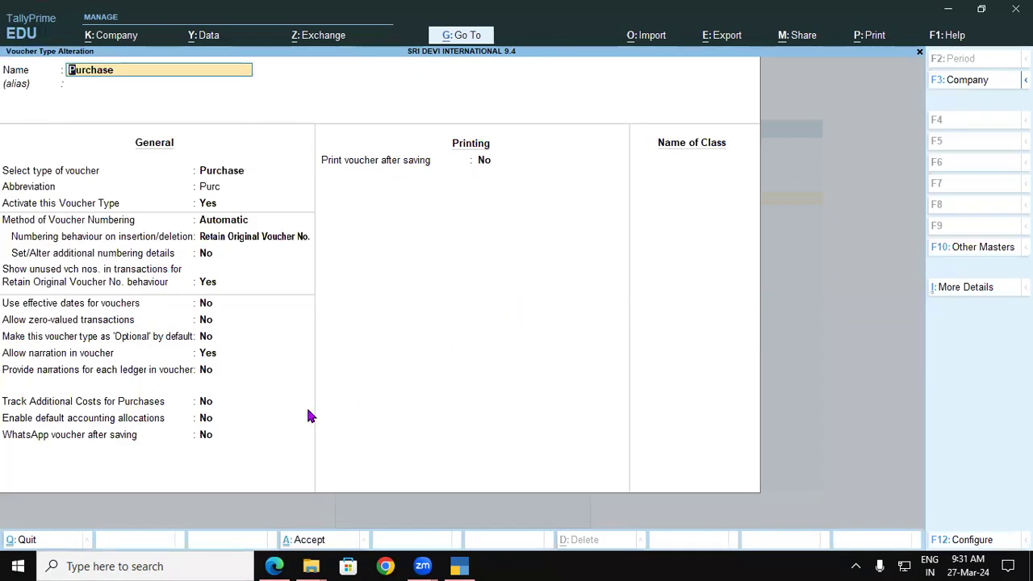
Step: Set Track Additional Costs for Purchases to Yes and save the Purchase voucher type
{"action": "left_click", "coordinate": [206, 403]}
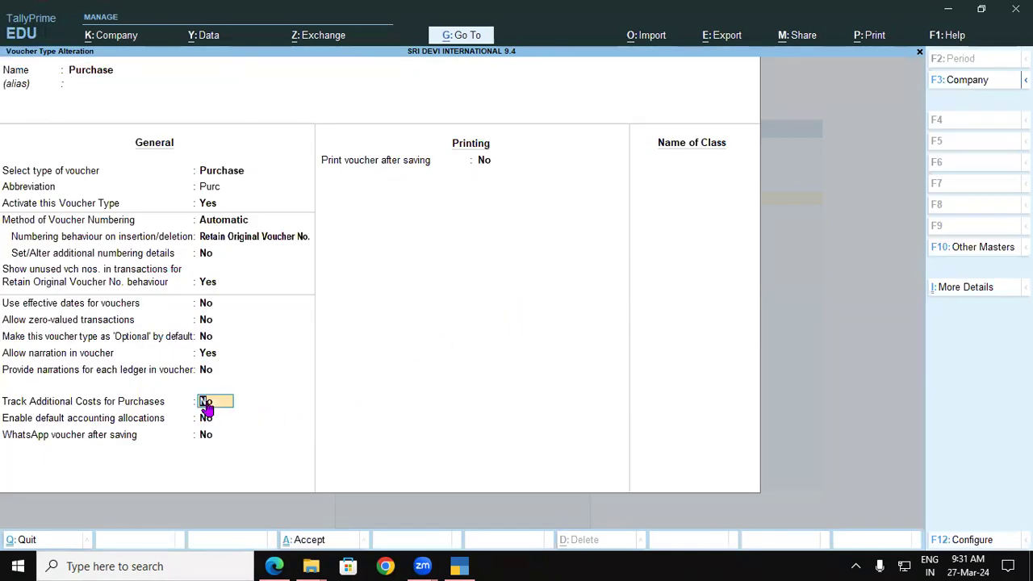
{"action": "type", "text": "y"}
{"action": "key", "text": "Return"}
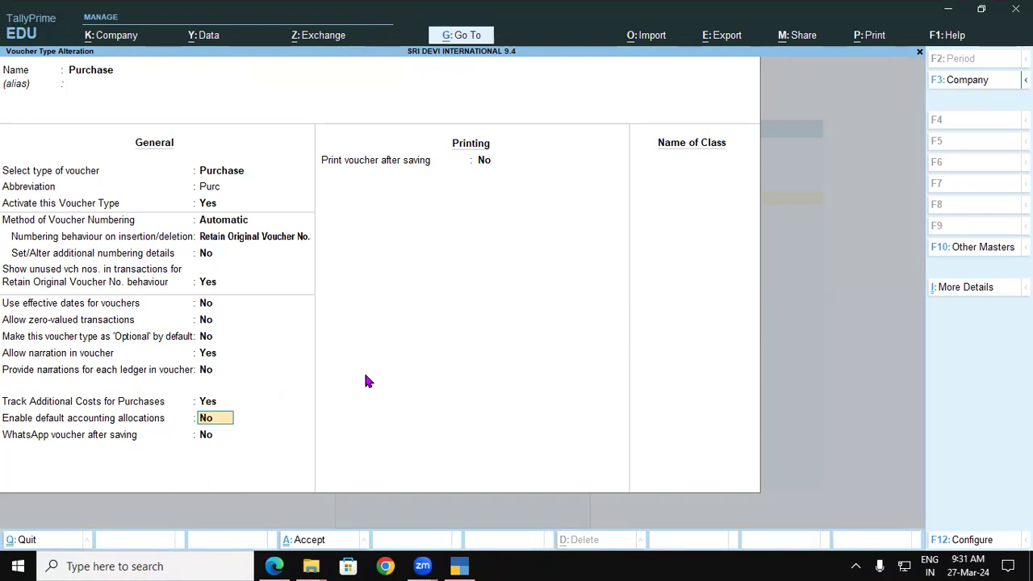
{"action": "key", "text": "ctrl+a"}
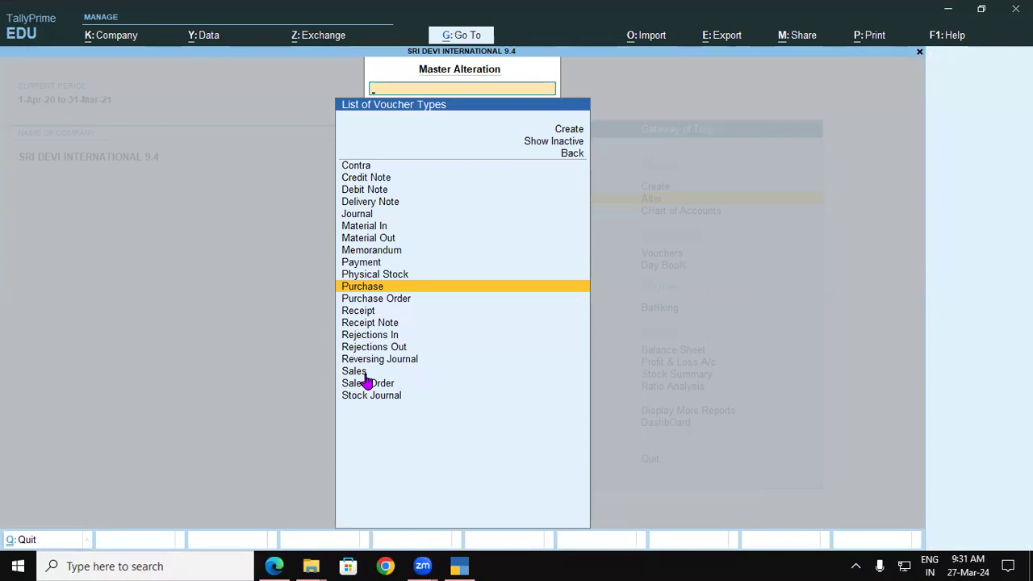
Step: Switch to the PDF notes in Edge and underline Yes in step 3 and Debit Note, Journal, Payment and Stock Journal in the Note
{"action": "left_click", "coordinate": [279, 565]}
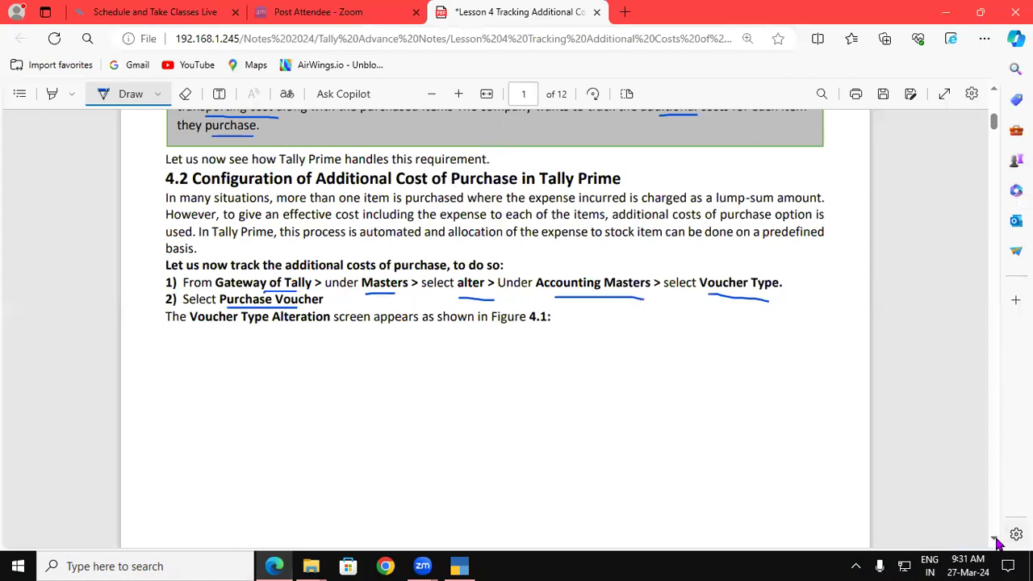
{"action": "scroll", "coordinate": [998, 543], "scroll_direction": "down", "scroll_amount": 6}
{"action": "scroll", "coordinate": [997, 543], "scroll_direction": "down", "scroll_amount": 5}
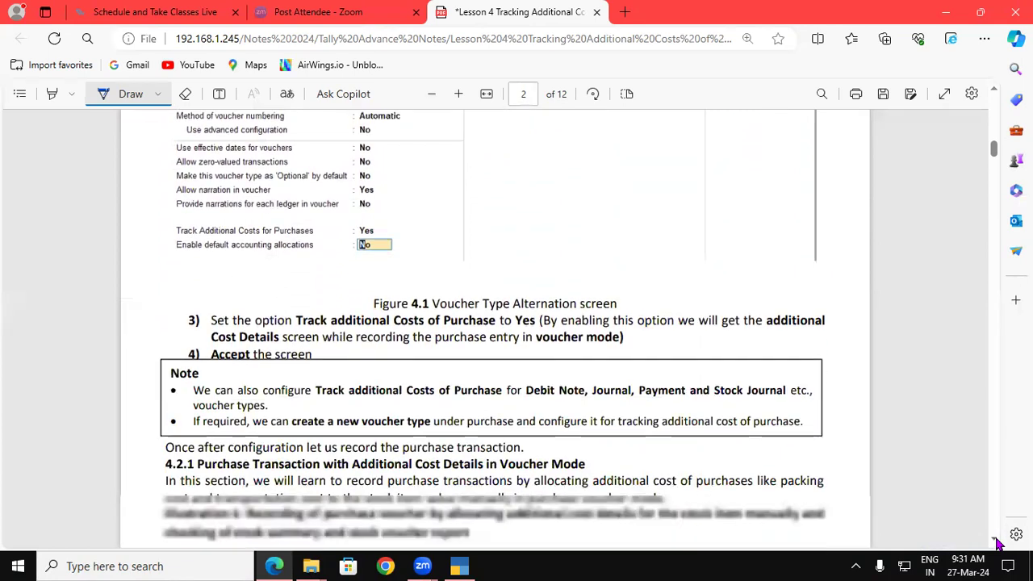
{"action": "scroll", "coordinate": [998, 543], "scroll_direction": "down", "scroll_amount": 1}
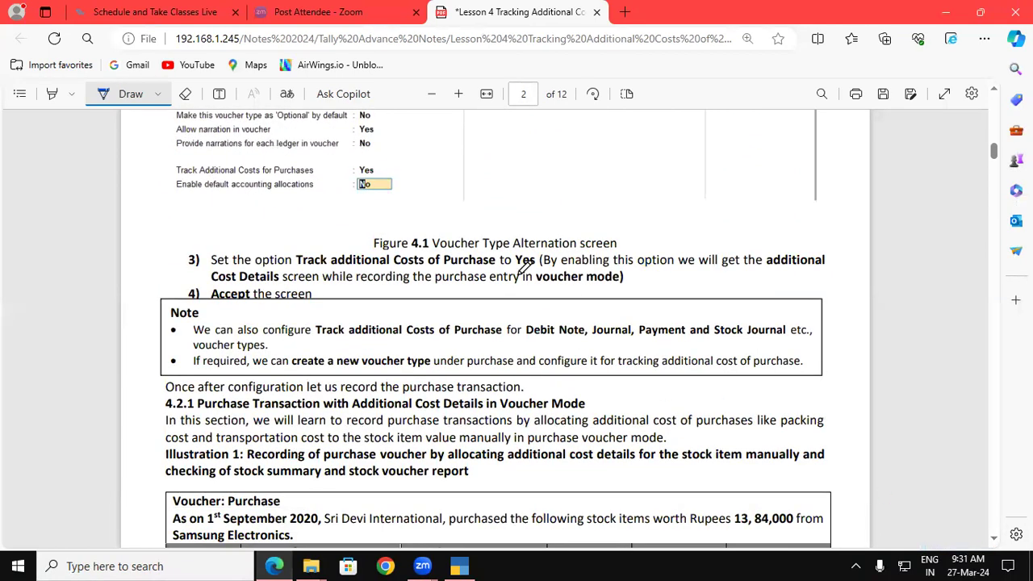
{"action": "left_click_drag", "start_coordinate": [533, 281], "coordinate": [511, 281]}
{"action": "left_click_drag", "start_coordinate": [536, 344], "coordinate": [783, 345]}
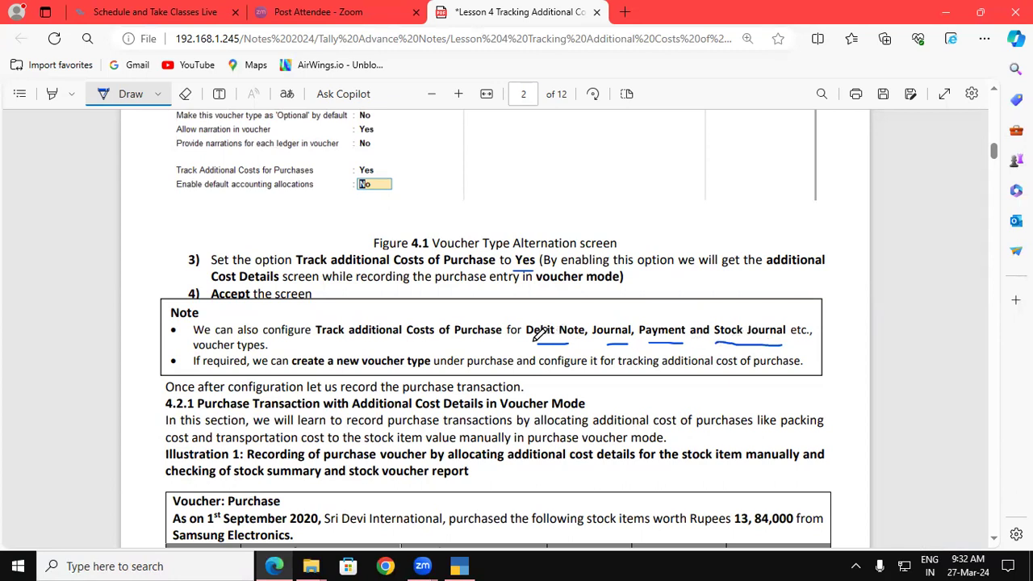
{"action": "mouse_move", "coordinate": [538, 343]}
{"action": "left_mouse_down"}
{"action": "mouse_move", "coordinate": [786, 346]}
{"action": "mouse_move", "coordinate": [763, 348]}
{"action": "left_mouse_up"}
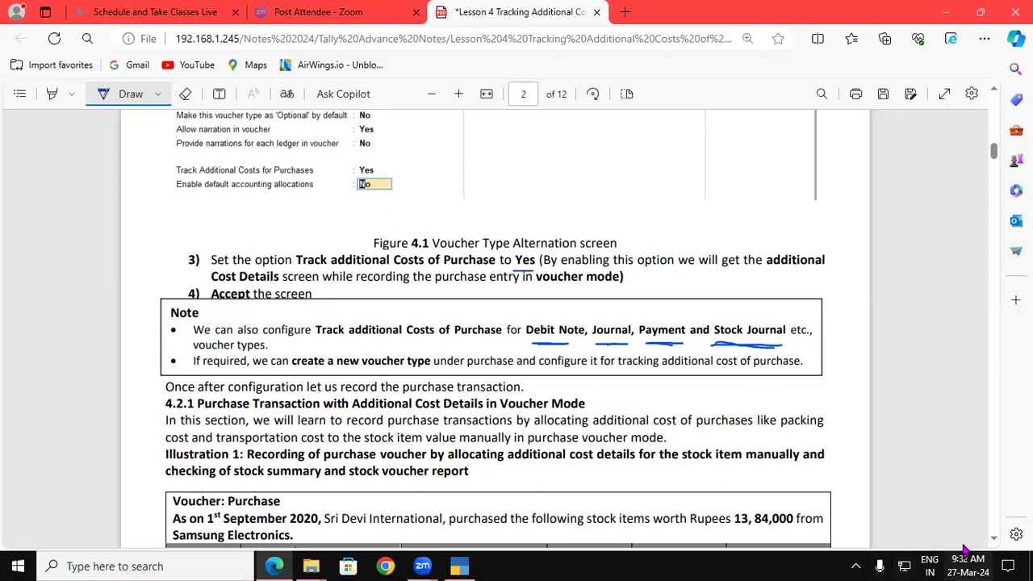
Step: Underline the purchase date, the 13,84,000 amount and Samsung Electronics in the Illustration 1 voucher description
{"action": "scroll", "coordinate": [994, 543], "scroll_direction": "down", "scroll_amount": 3}
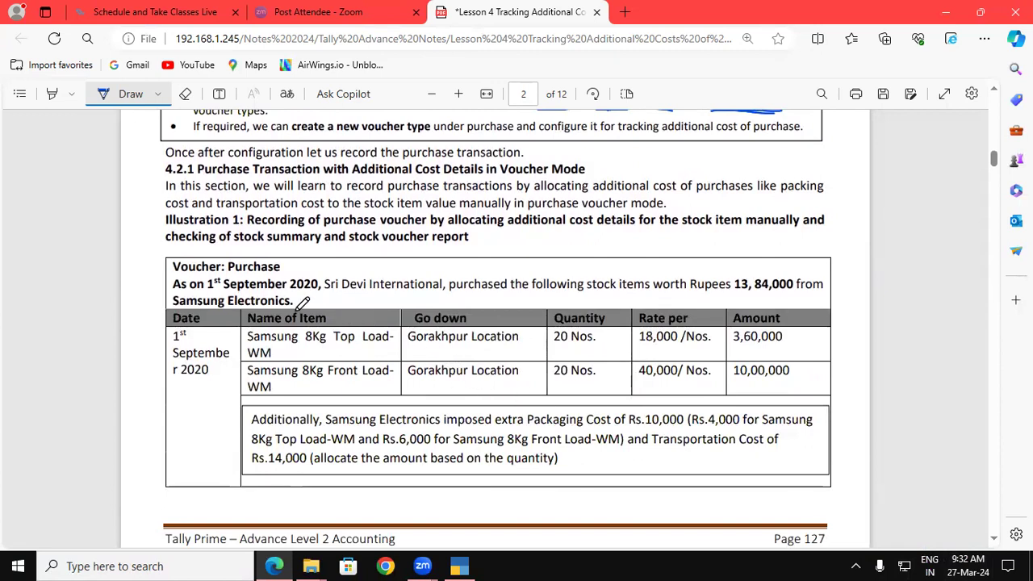
{"action": "left_click_drag", "start_coordinate": [227, 292], "coordinate": [294, 293]}
{"action": "left_click_drag", "start_coordinate": [732, 292], "coordinate": [795, 293]}
{"action": "left_click_drag", "start_coordinate": [213, 307], "coordinate": [271, 307]}
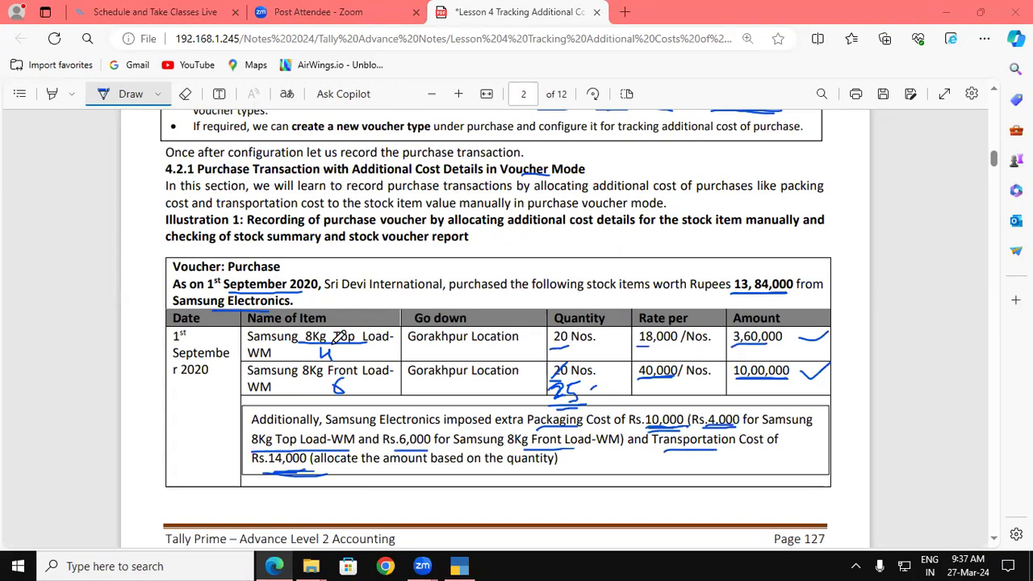
Step: Switch to TallyPrime and enter supplier invoice number 11 dated 1-Aug-20 in the purchase voucher, checking the notes for the supplier
{"action": "key", "text": "alt+Tab"}
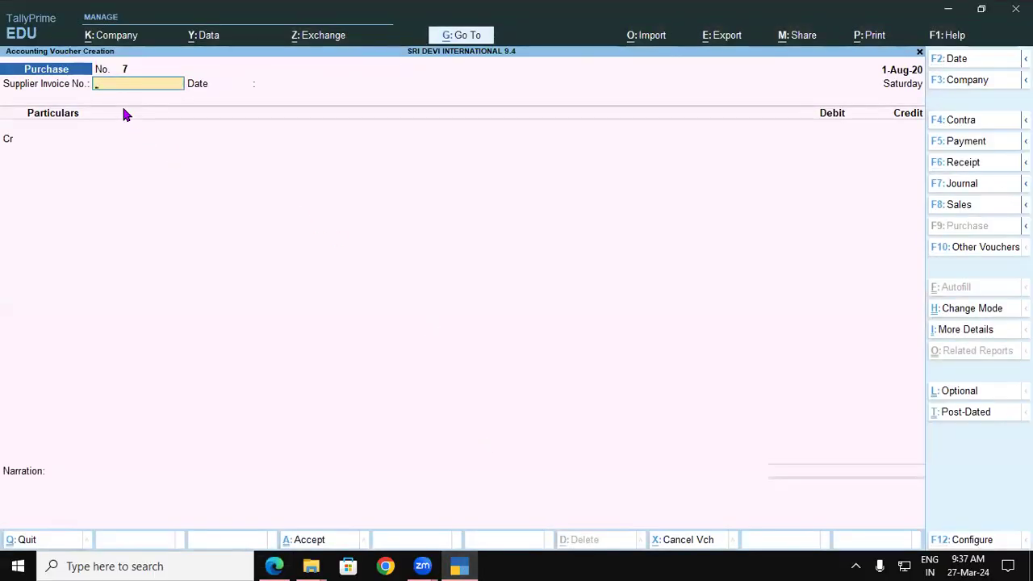
{"action": "key", "text": "Return"}
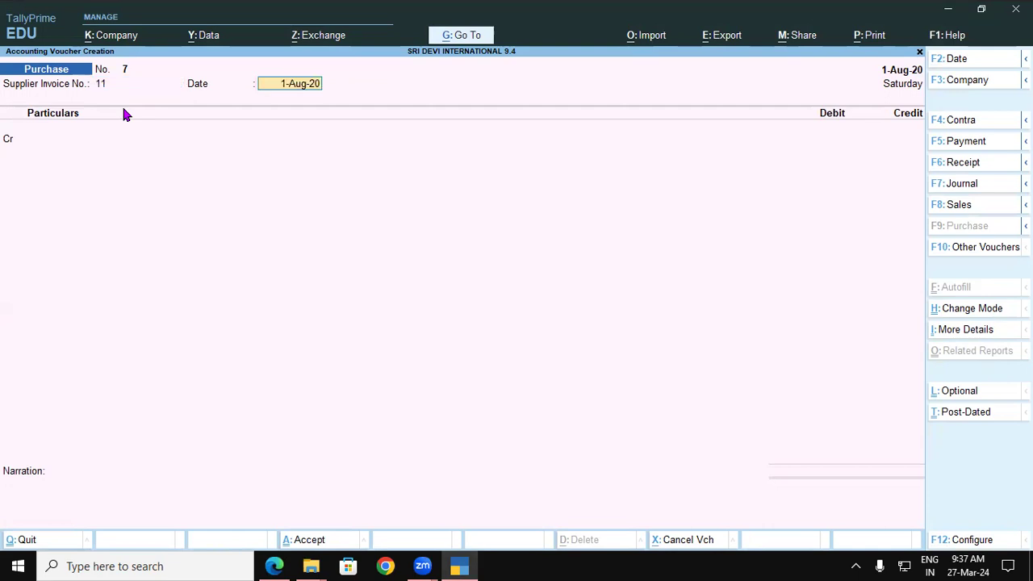
{"action": "key", "text": "Return"}
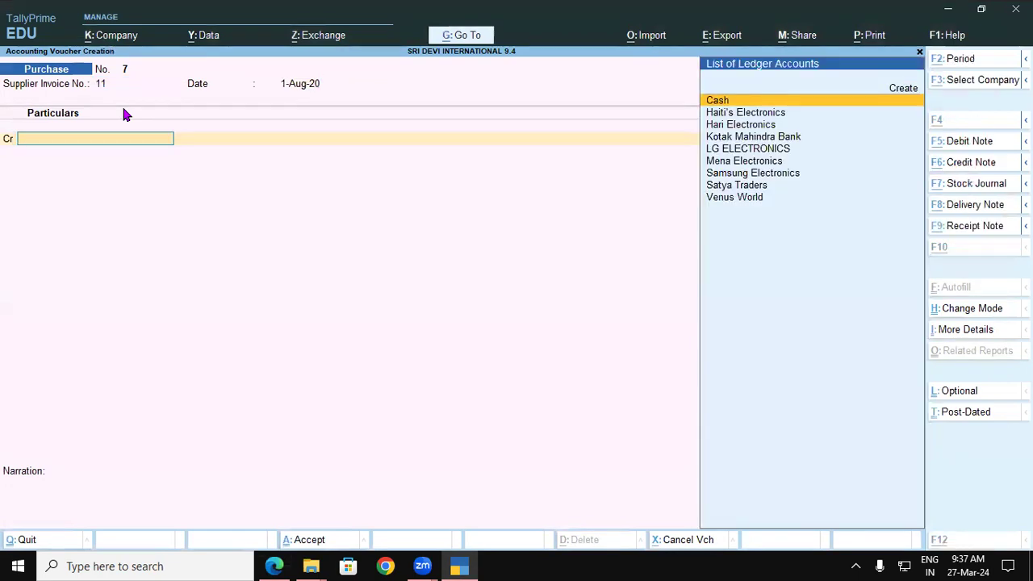
{"action": "key", "text": "alt+F5"}
{"action": "key", "text": "alt+Tab"}
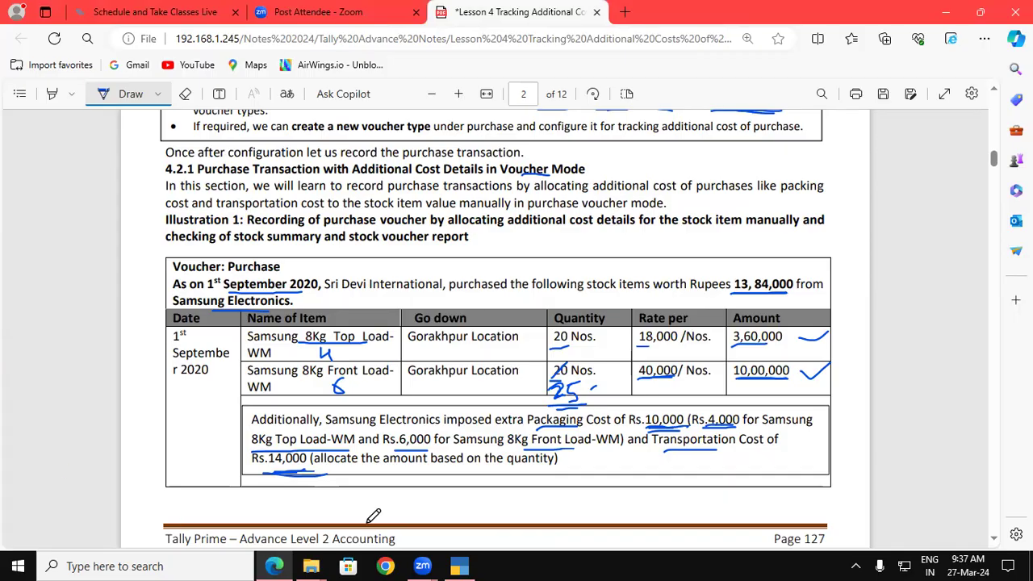
{"action": "left_click", "coordinate": [455, 566]}
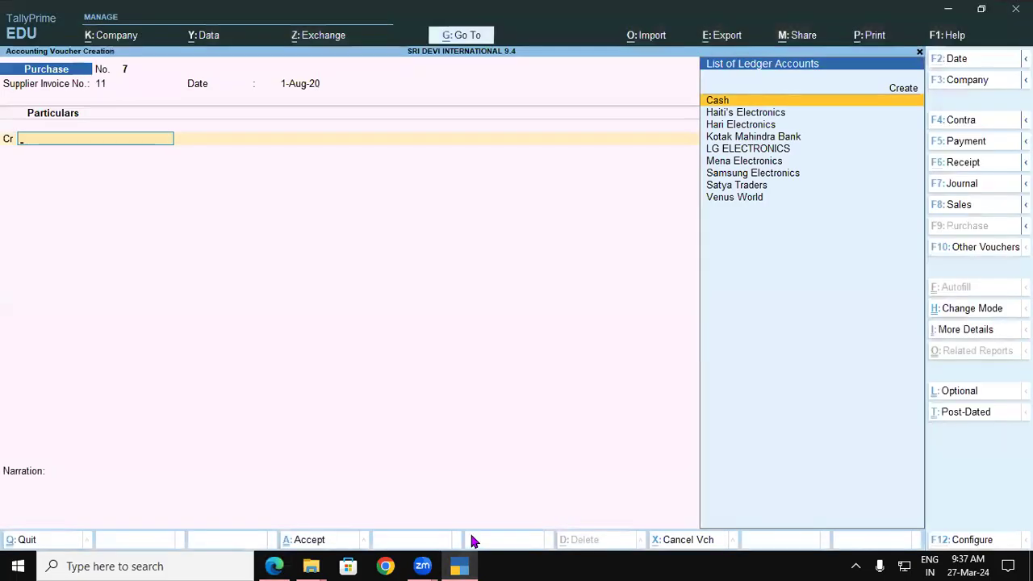
Step: Choose Samsung Electronics as the credited party and accept its receipt and party details without changes
{"action": "key", "text": "Down"}
{"action": "key", "text": "Down"}
{"action": "key", "text": "Down"}
{"action": "key", "text": "Down"}
{"action": "key", "text": "Down"}
{"action": "key", "text": "Down"}
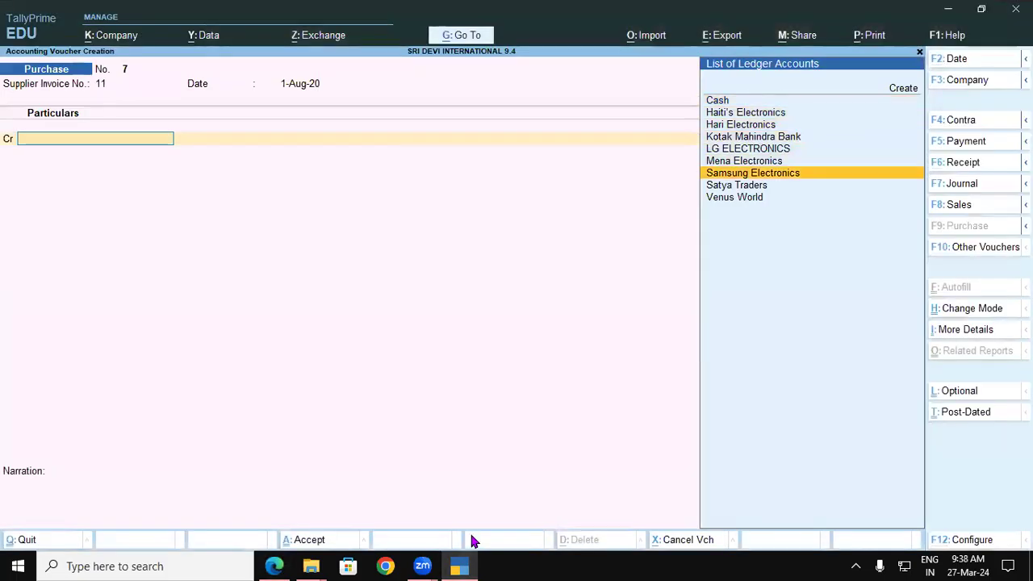
{"action": "key", "text": "Return"}
{"action": "key", "text": "ctrl"}
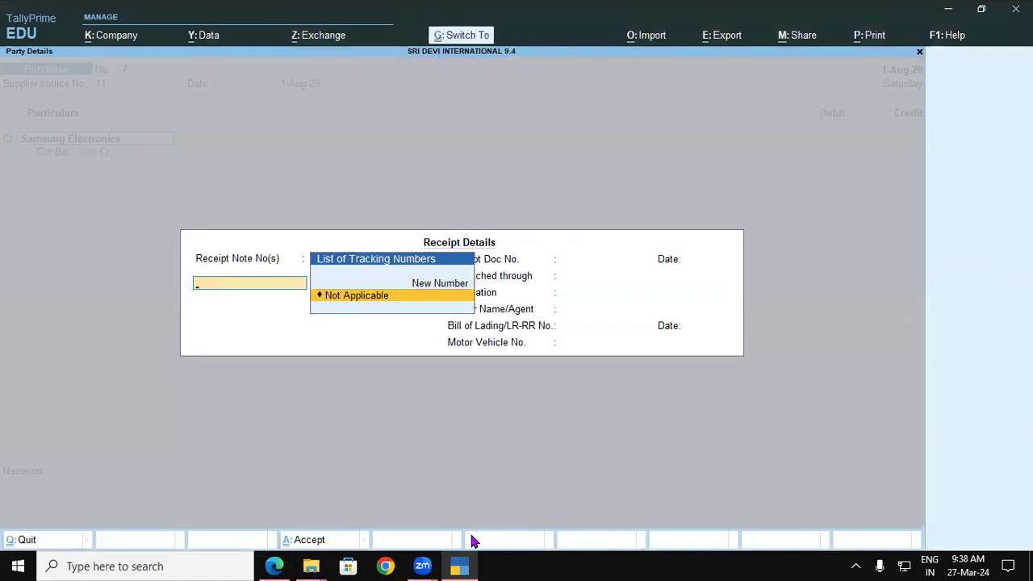
{"action": "key", "text": "ctrl+a"}
{"action": "key", "text": "ctrl+a"}
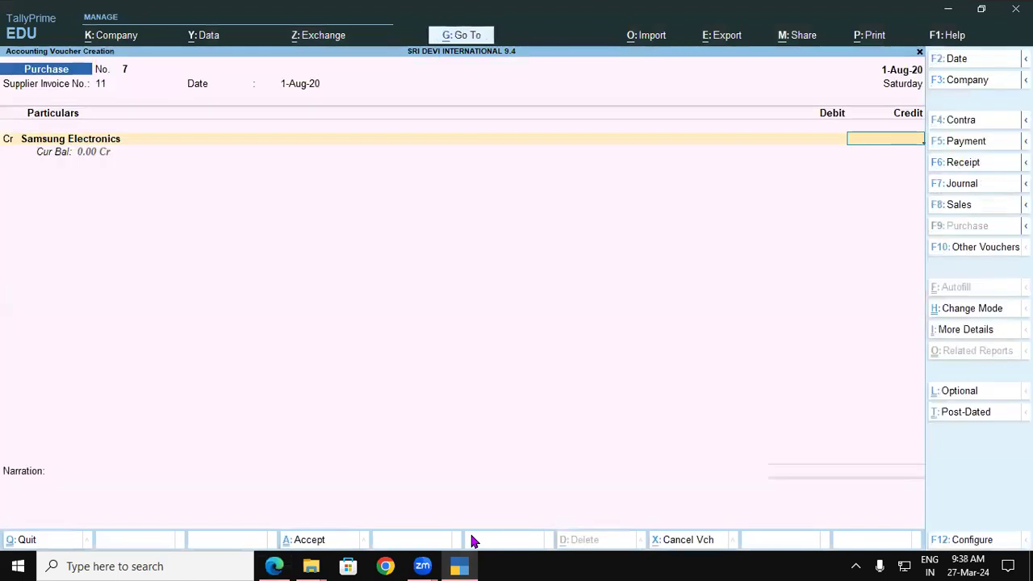
Step: Credit Samsung Electronics with 13,84,000 against New Ref 11 and choose Purchase A/c as the debit ledger
{"action": "type", "text": "1384000"}
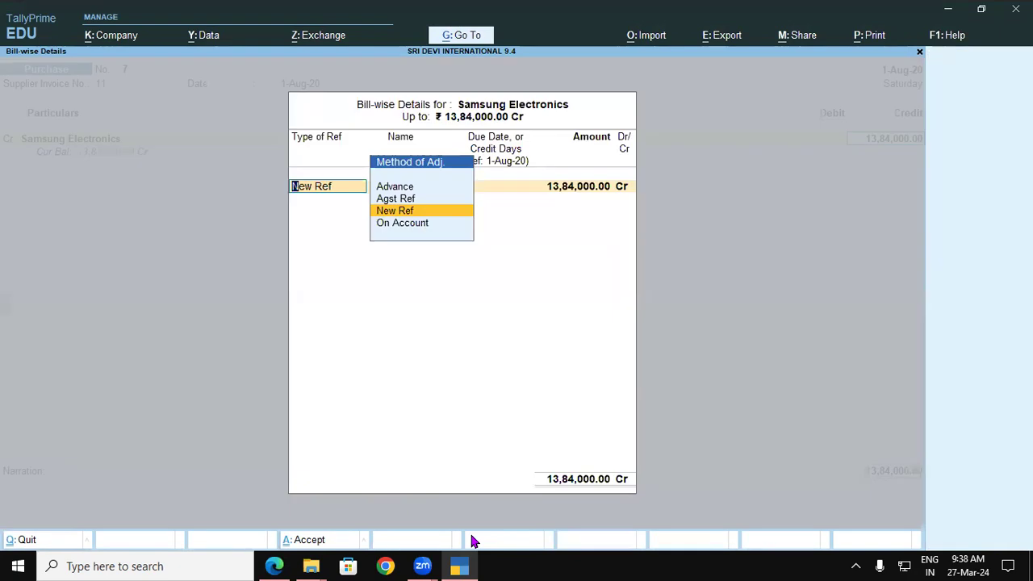
{"action": "key", "text": "Return"}
{"action": "key", "text": "Return"}
{"action": "key", "text": "Return"}
{"action": "key", "text": "Return"}
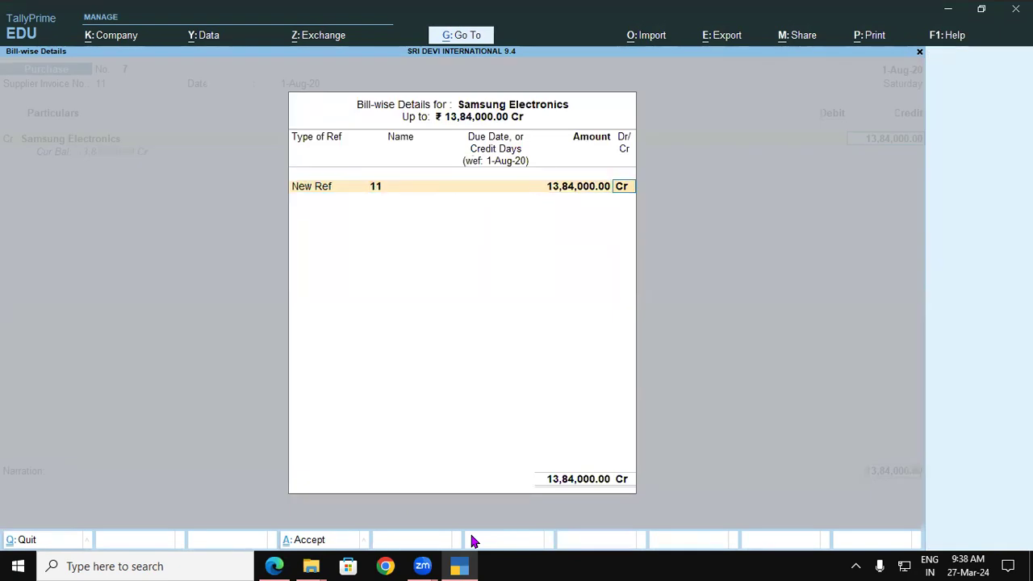
{"action": "key", "text": "Return"}
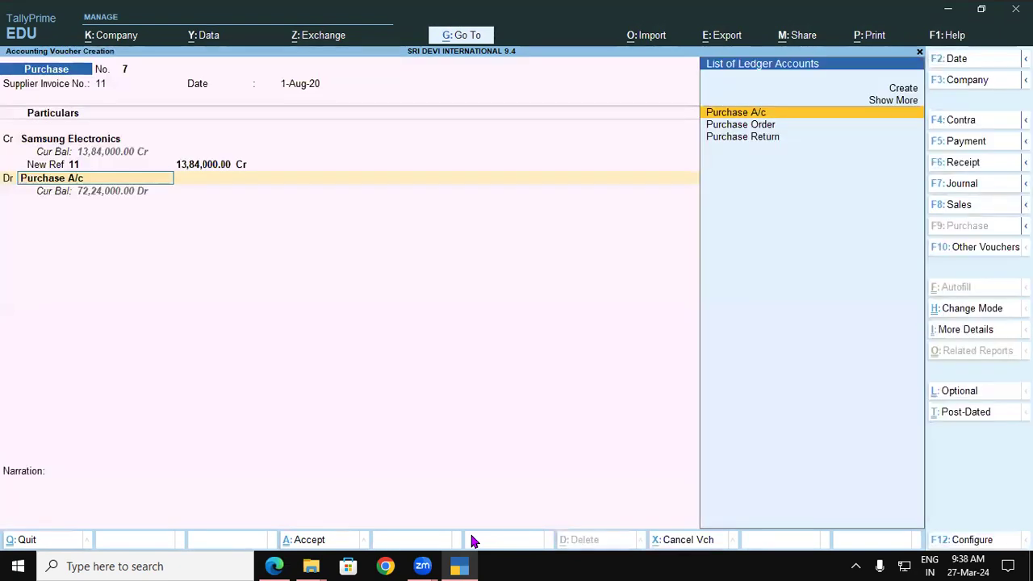
{"action": "key", "text": "Return"}
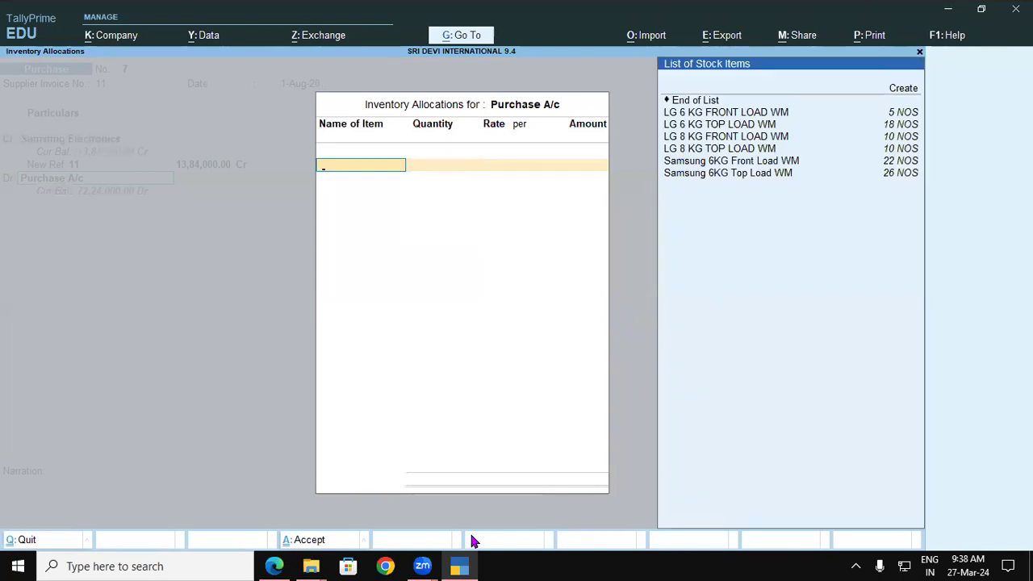
Step: Compare the available stock items for the Purchase A/c allocation with the Samsung 8Kg items listed in the notes
{"action": "key", "text": "alt+Tab"}
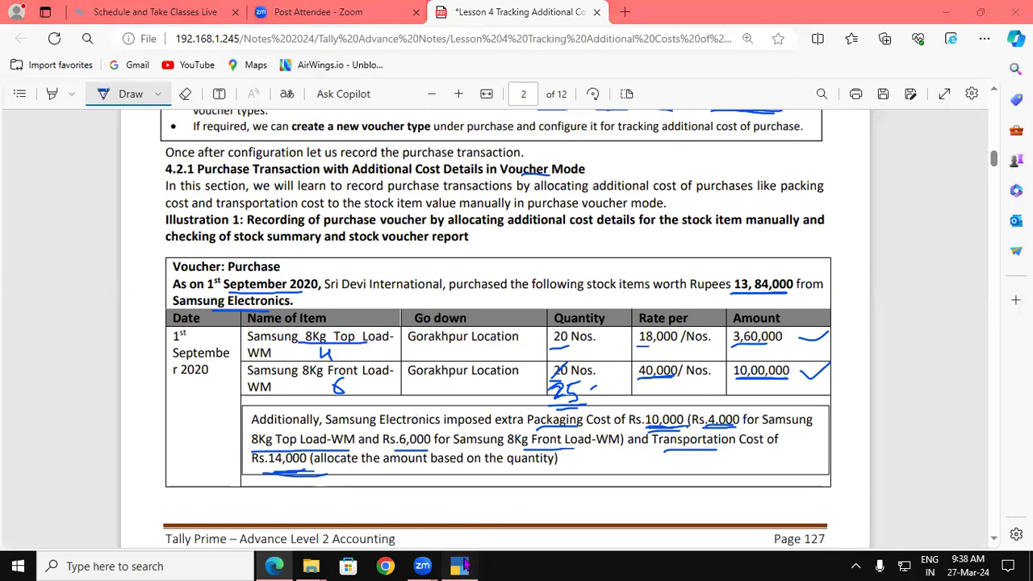
{"action": "left_click", "coordinate": [464, 566]}
{"action": "key", "text": "Down"}
{"action": "key", "text": "Down"}
{"action": "key", "text": "Down"}
{"action": "key", "text": "Down"}
{"action": "key", "text": "Down"}
{"action": "key", "text": "Down"}
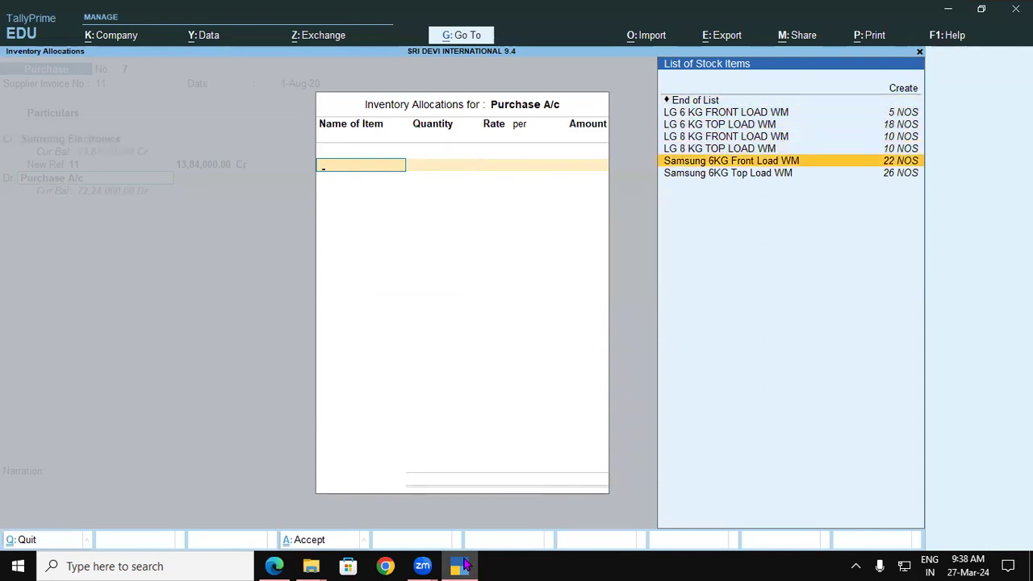
{"action": "left_click", "coordinate": [463, 566]}
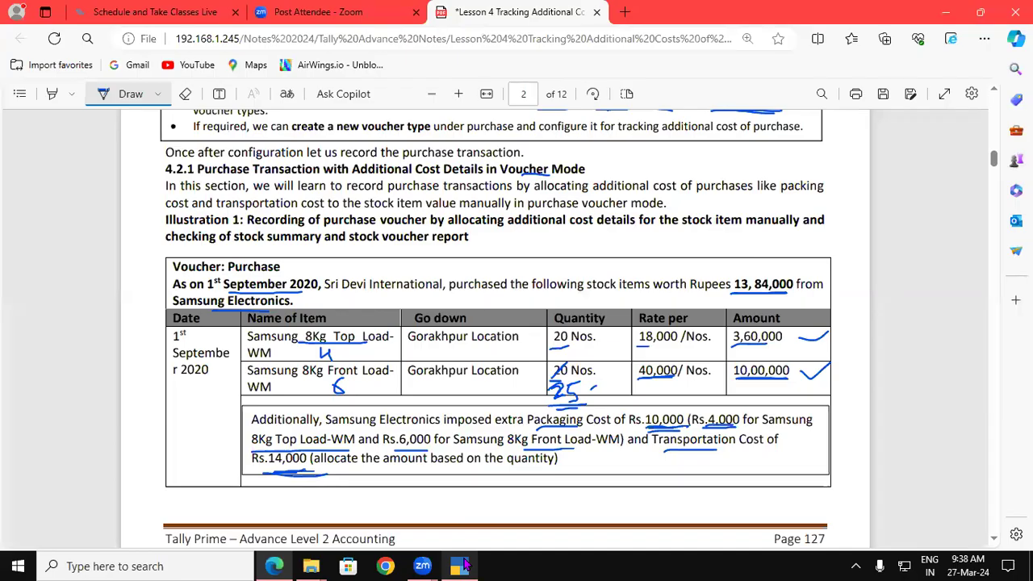
{"action": "left_click", "coordinate": [464, 566]}
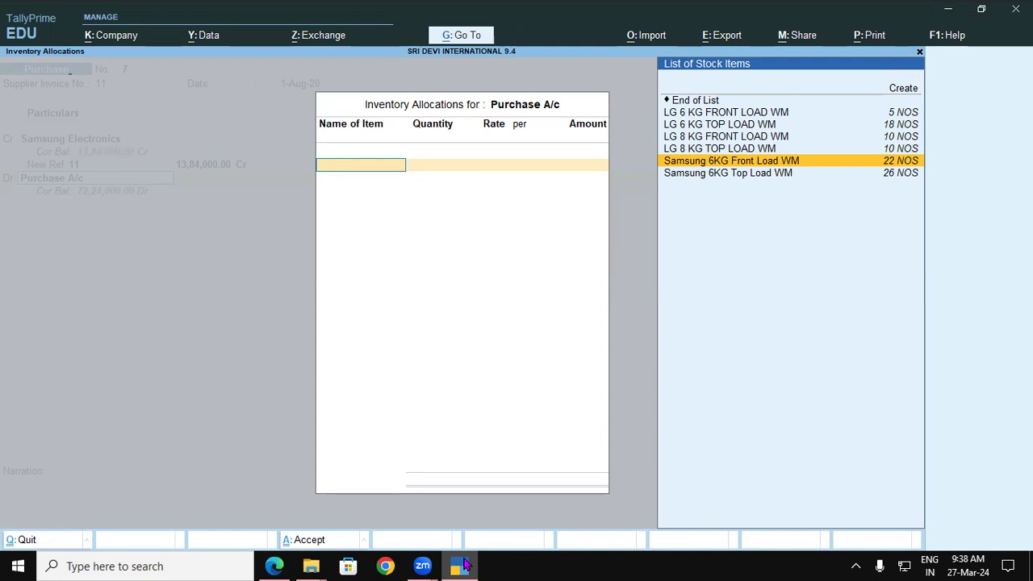
Step: Start creating a stock item named Samsung 8KG Top Load WM from the Purchase A/c inventory allocation
{"action": "key", "text": "alt+c"}
{"action": "type", "text": "Samsung 8"}
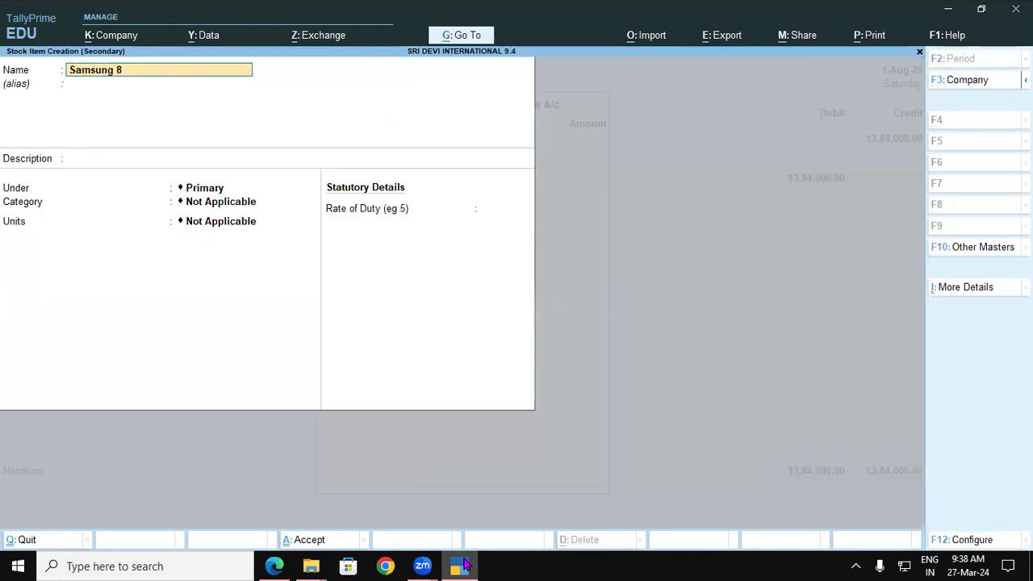
{"action": "type", "text": "KG Top Load WM"}
{"action": "key", "text": "Return"}
{"action": "key", "text": "Return"}
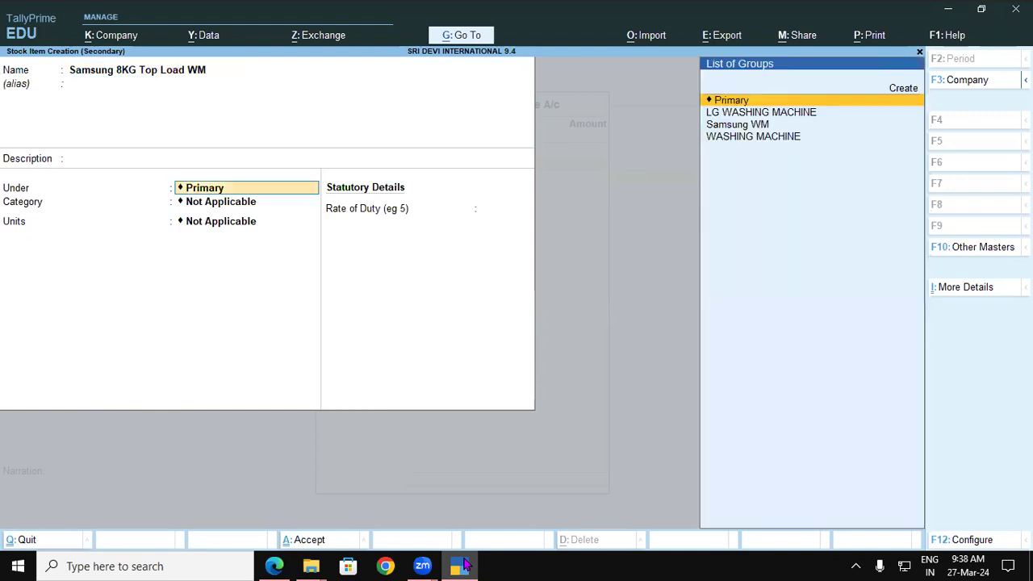
Step: Place the new item under Samsung WM in category TOP LOAD, with units NOS and no alternate units, and save it
{"action": "key", "text": "Down"}
{"action": "key", "text": "Down"}
{"action": "key", "text": "Return"}
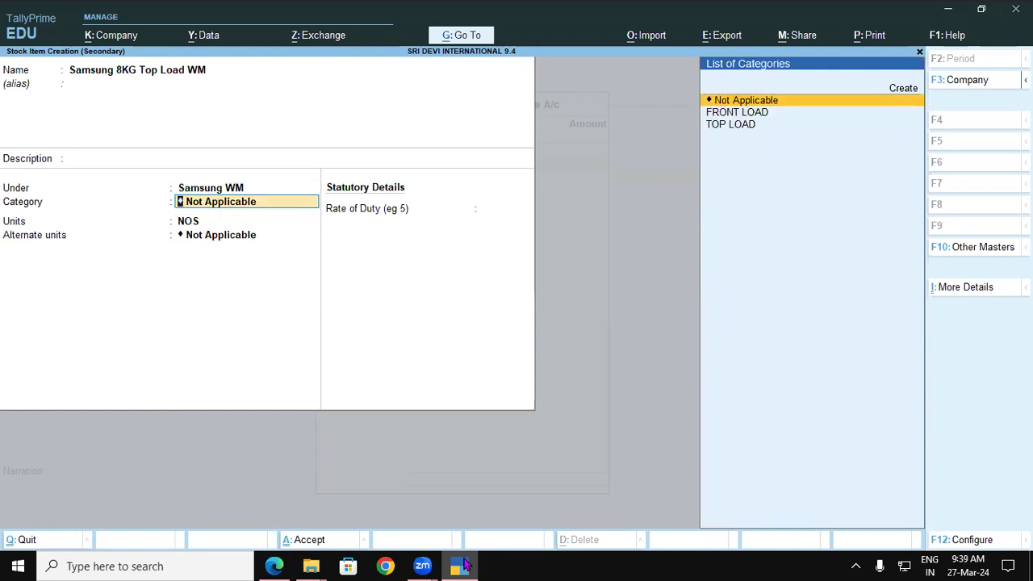
{"action": "key", "text": "Down"}
{"action": "key", "text": "Down"}
{"action": "key", "text": "Return"}
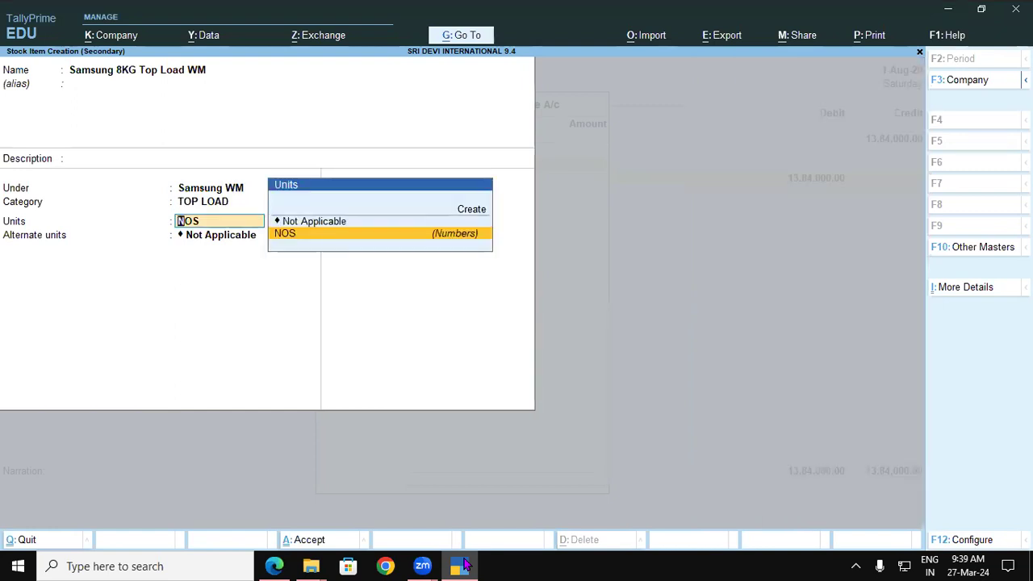
{"action": "key", "text": "Return"}
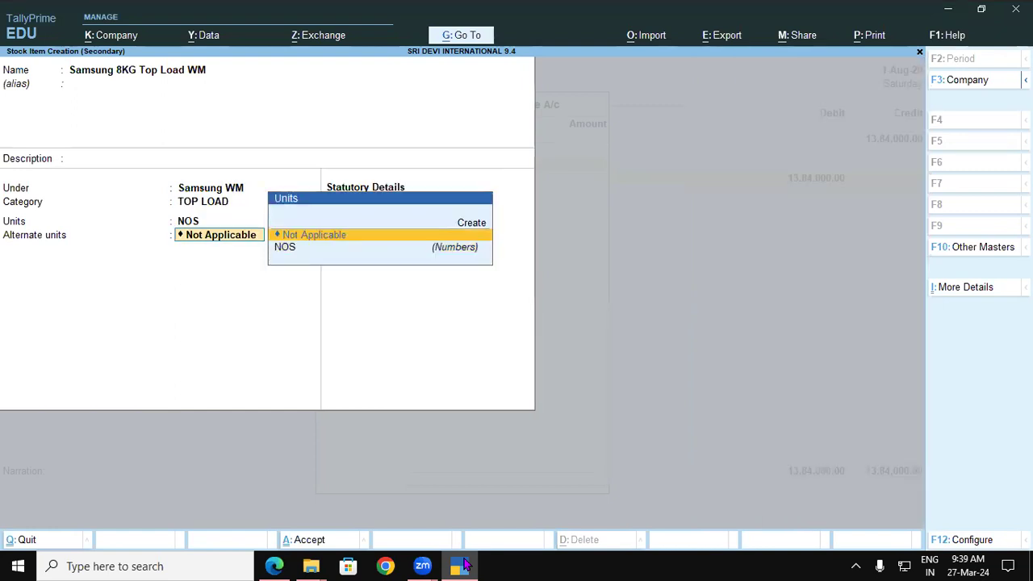
{"action": "key", "text": "Return"}
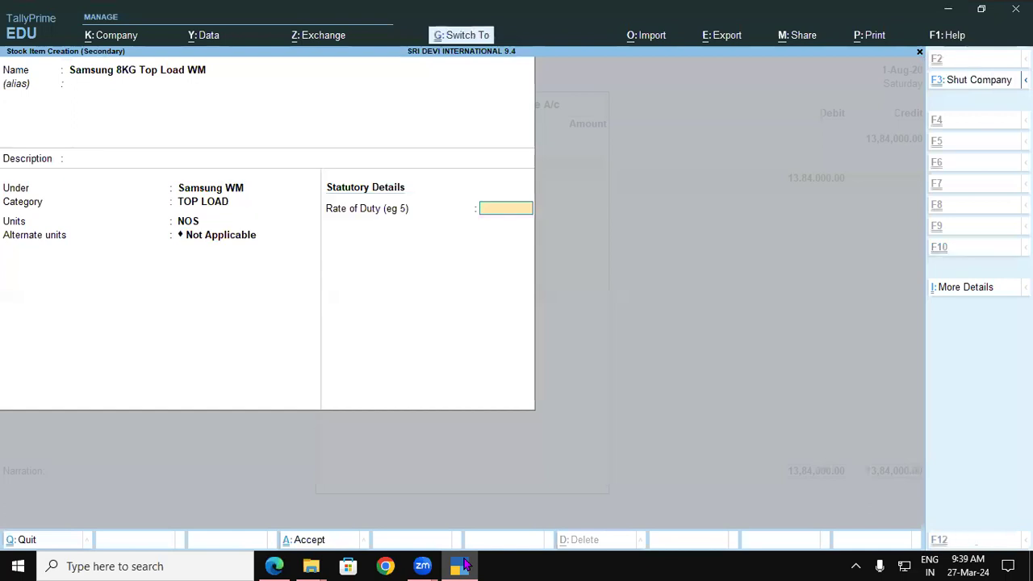
{"action": "key", "text": "ctrl+a"}
Step: Keep the item's tracking and order numbers Not Applicable and choose the Gorakhpur UP godown, checking the location in the notes
{"action": "key", "text": "Return"}
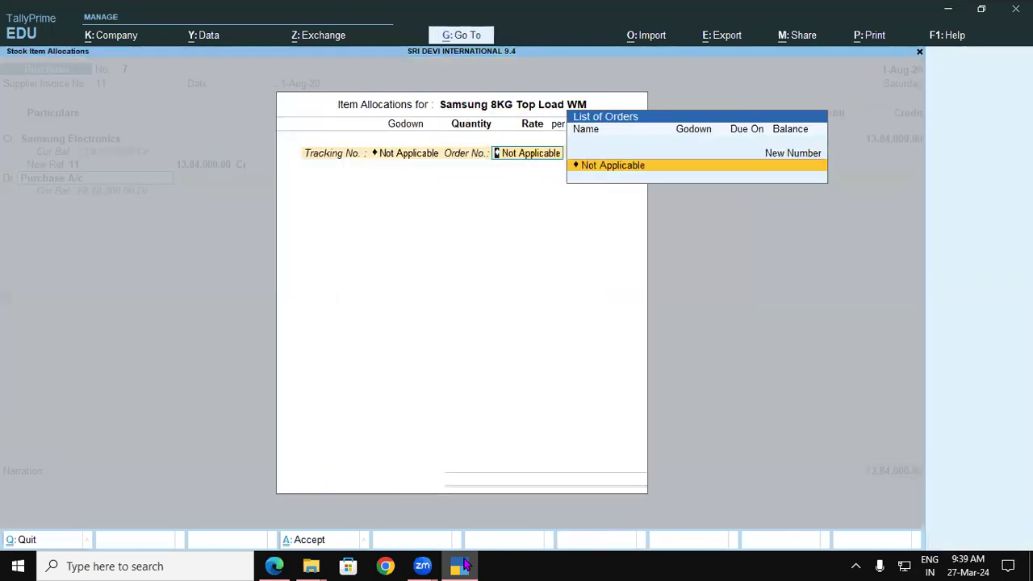
{"action": "key", "text": "Return"}
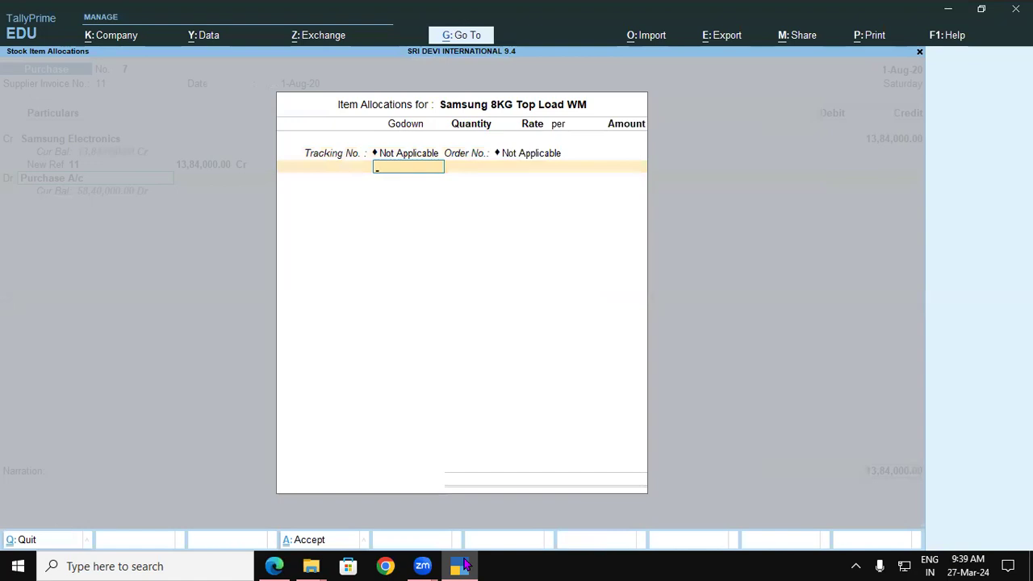
{"action": "left_click", "coordinate": [466, 564]}
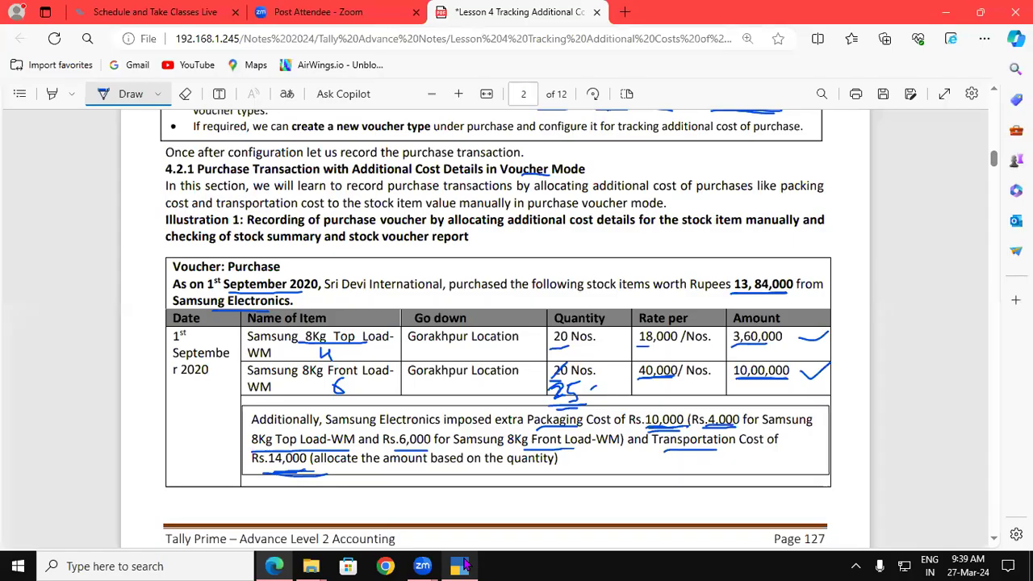
{"action": "left_click", "coordinate": [466, 565]}
{"action": "key", "text": "Down"}
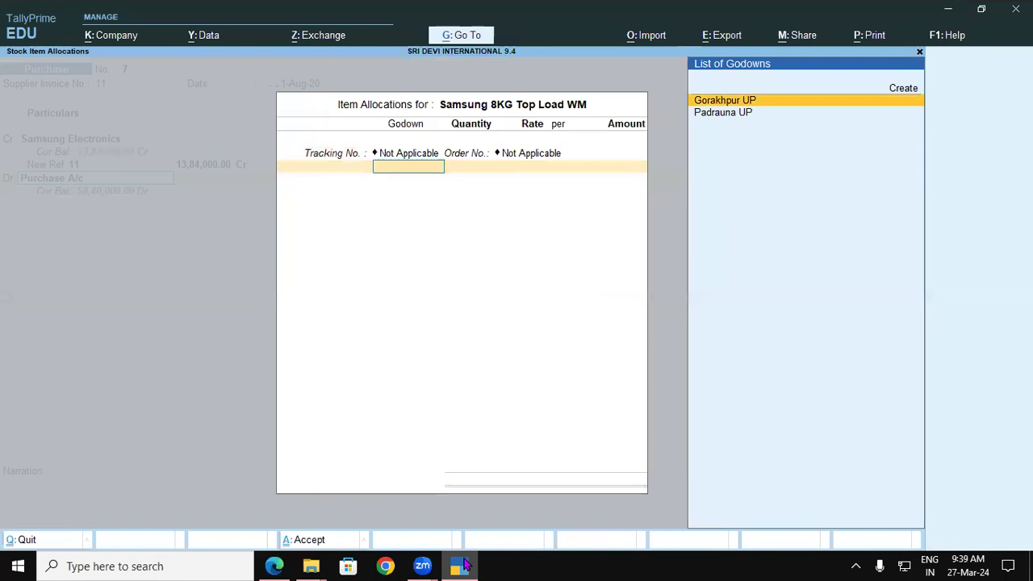
{"action": "key", "text": "Return"}
Step: Allocate 20 NOS of Samsung 8KG Top Load WM at a rate of 18,000, following the notes
{"action": "left_click", "coordinate": [465, 564]}
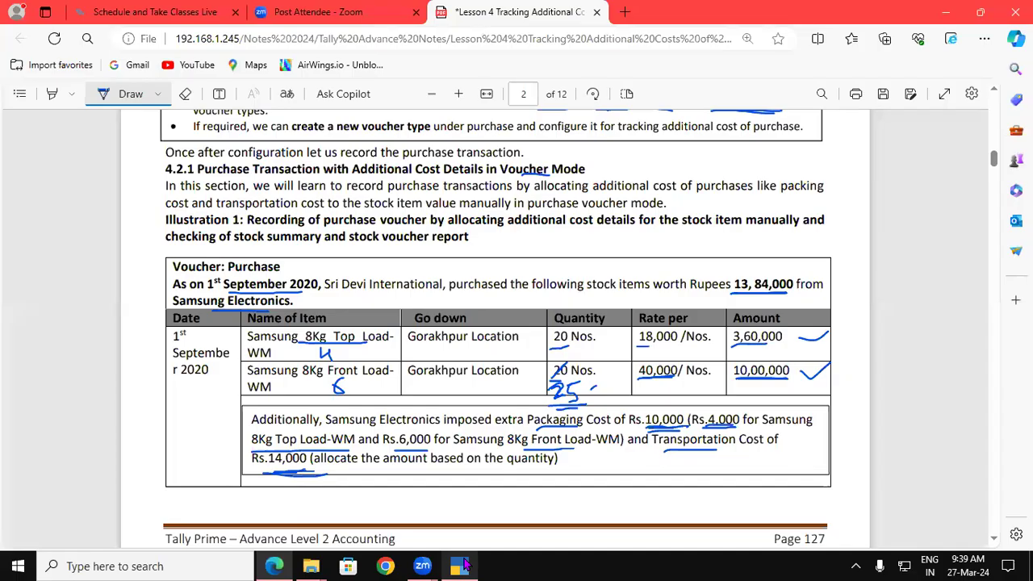
{"action": "left_click", "coordinate": [466, 565]}
{"action": "type", "text": "20"}
{"action": "key", "text": "Return"}
{"action": "type", "text": "18000"}
{"action": "key", "text": "Return"}
{"action": "key", "text": "Return"}
{"action": "key", "text": "Return"}
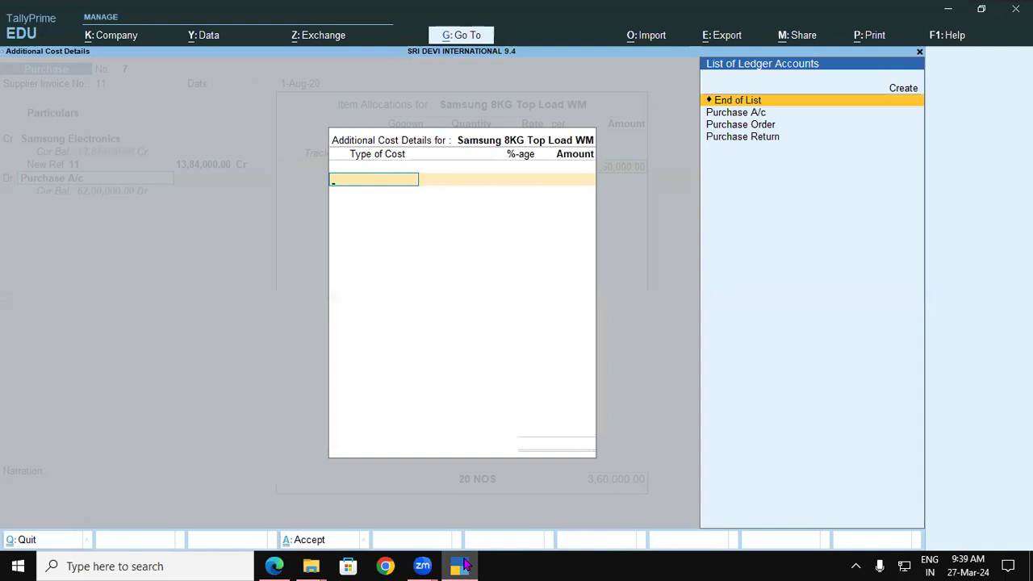
Step: Underline the word Packaging in the notes' additional cost paragraph and switch back to TallyPrime
{"action": "left_click", "coordinate": [466, 565]}
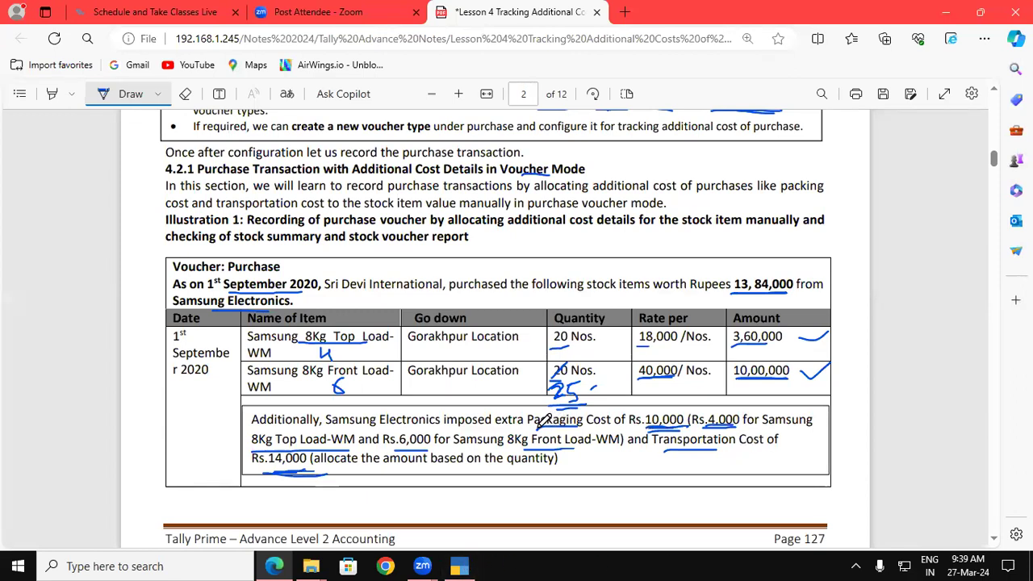
{"action": "left_click_drag", "start_coordinate": [533, 429], "coordinate": [581, 428]}
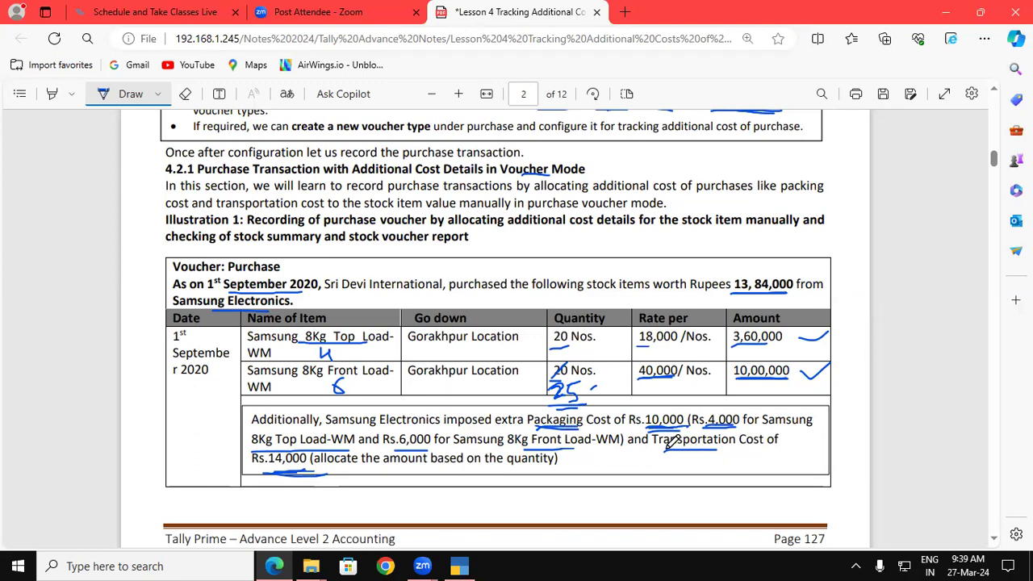
{"action": "left_click", "coordinate": [470, 565]}
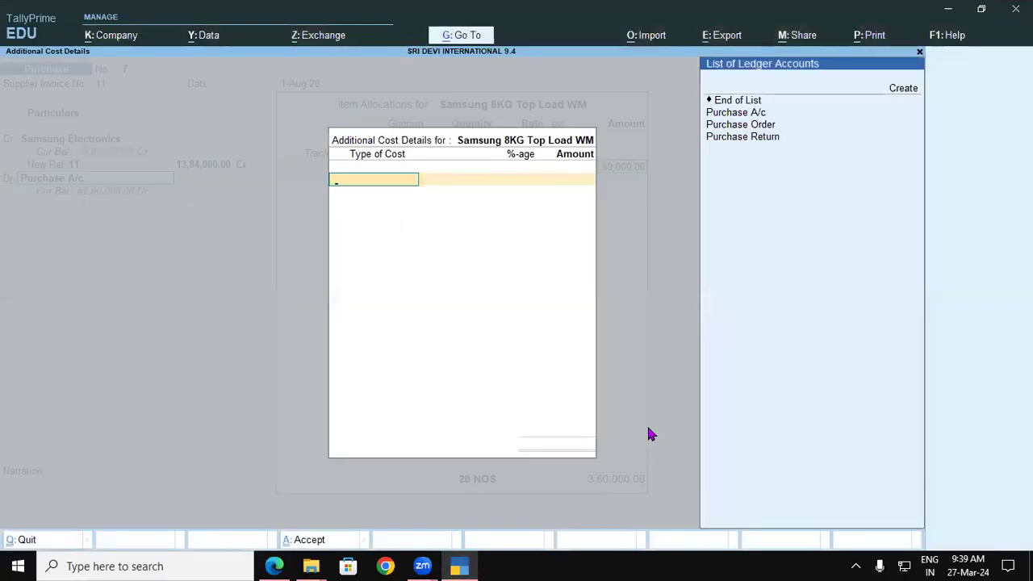
Step: Create an additional cost ledger named Paking Cost under Direct Expenses with Type of Ledger Not Applicable
{"action": "key", "text": "alt+c"}
{"action": "type", "text": "Pa"}
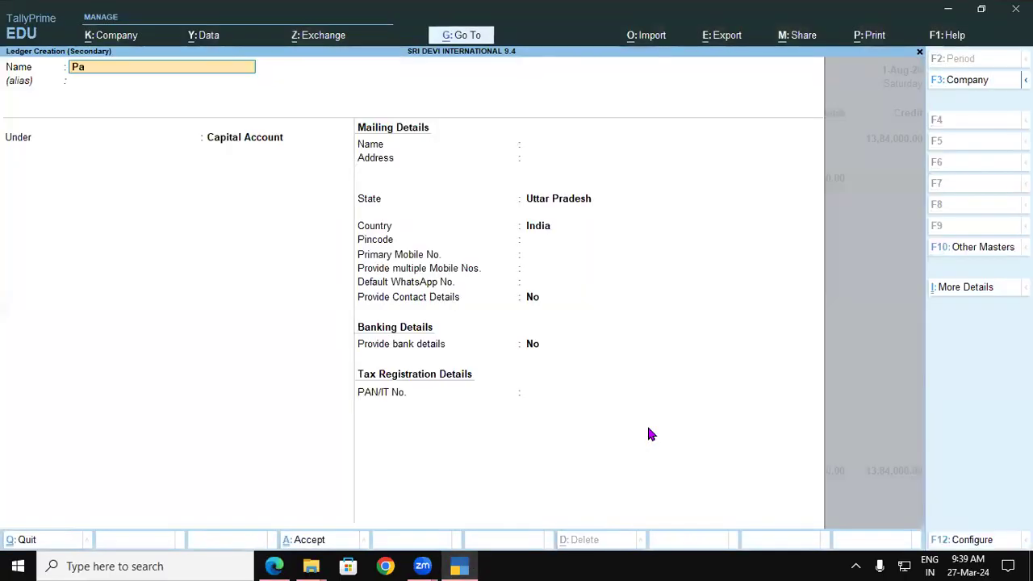
{"action": "type", "text": "king Cost"}
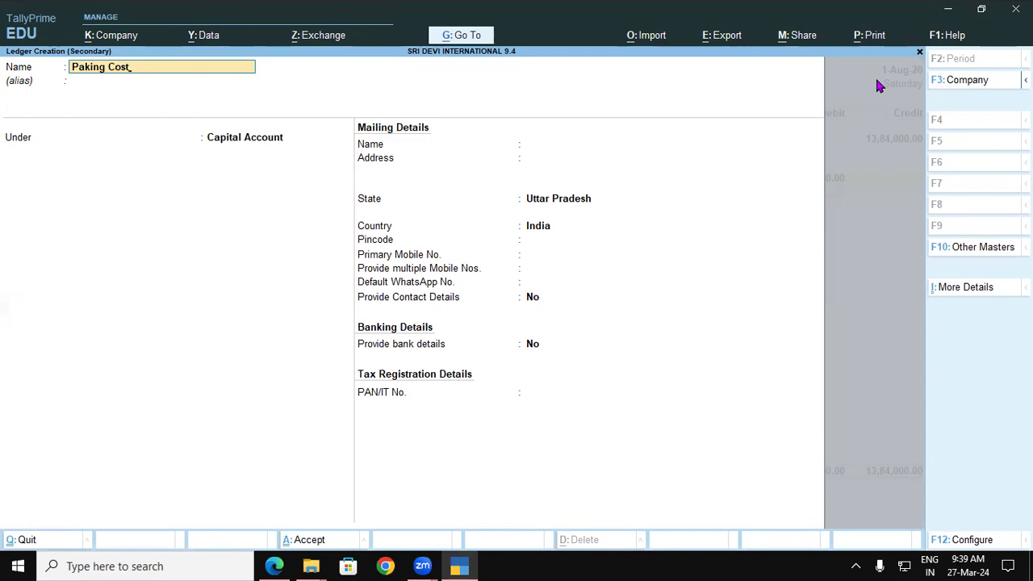
{"action": "key", "text": "Return"}
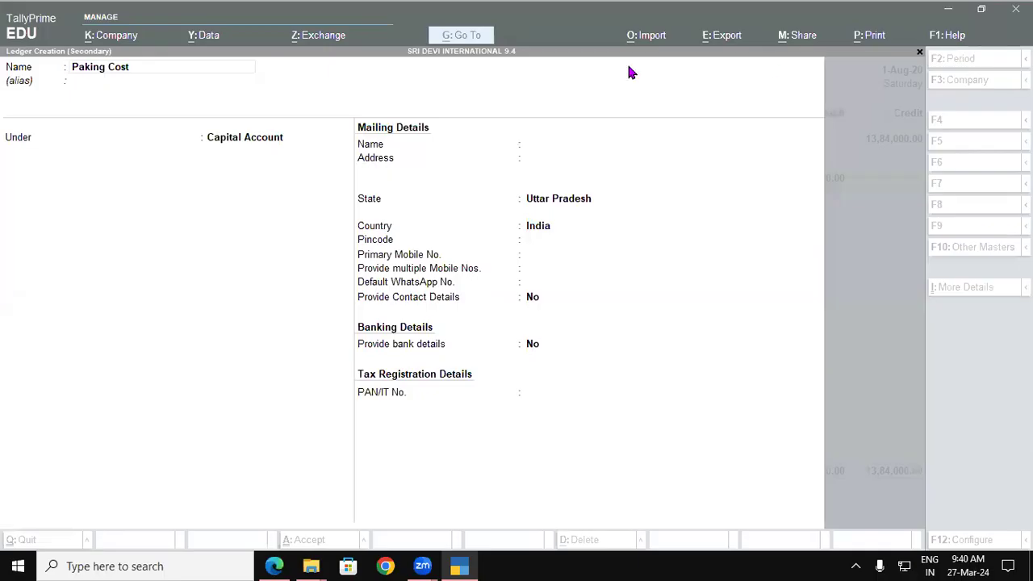
{"action": "left_click", "coordinate": [143, 68]}
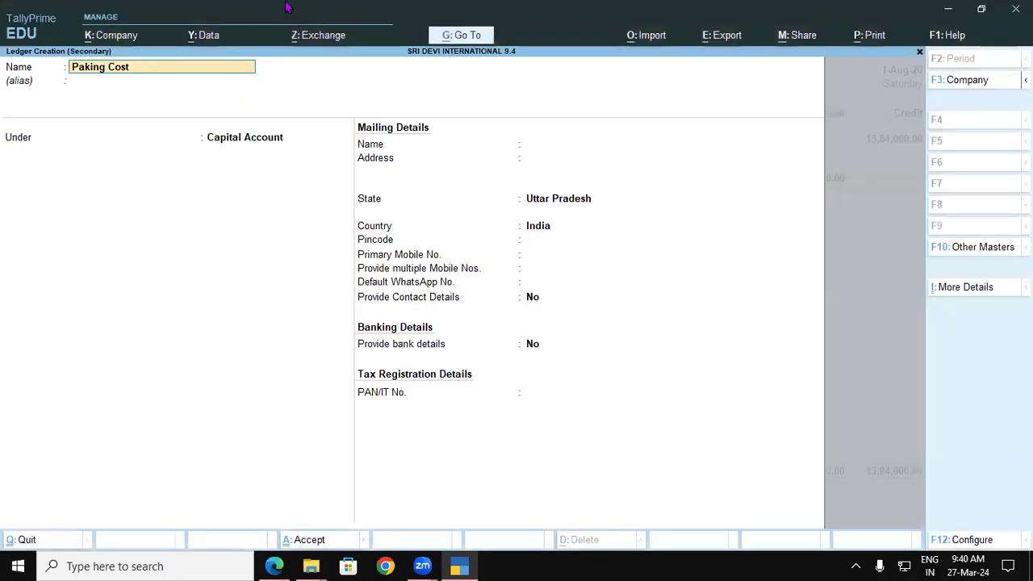
{"action": "key", "text": "Return"}
{"action": "key", "text": "Return"}
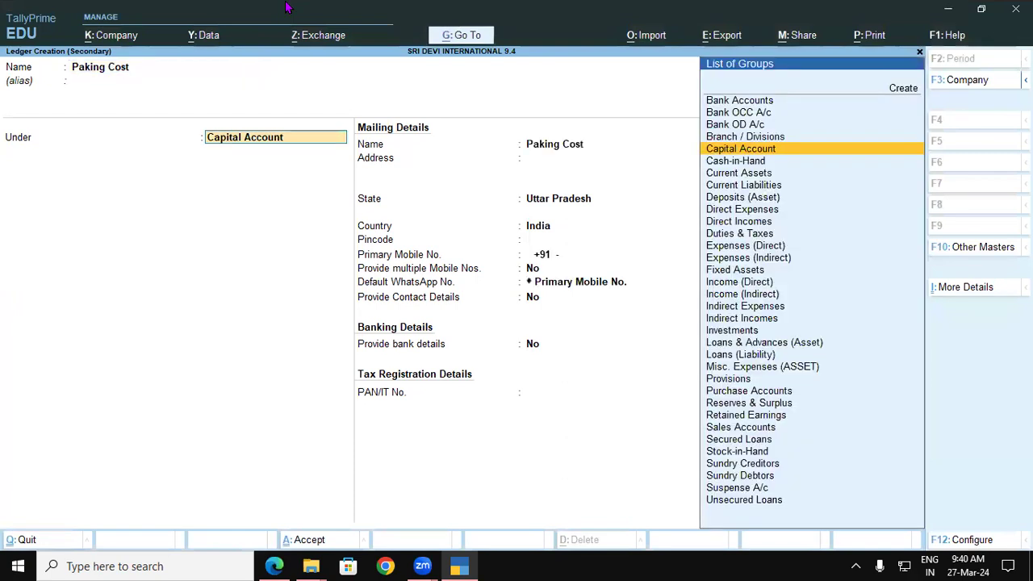
{"action": "type", "text": "Di"}
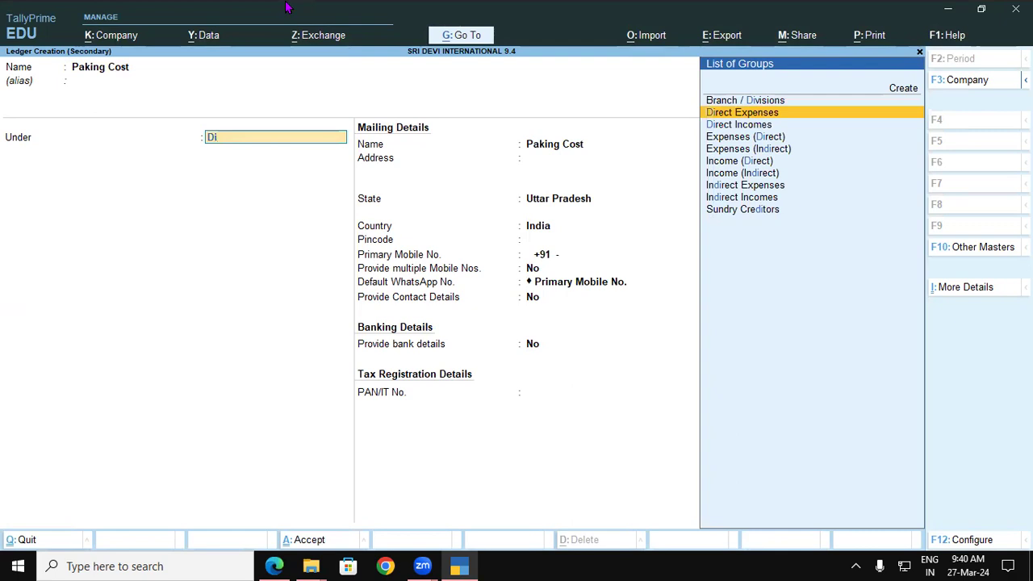
{"action": "key", "text": "Return"}
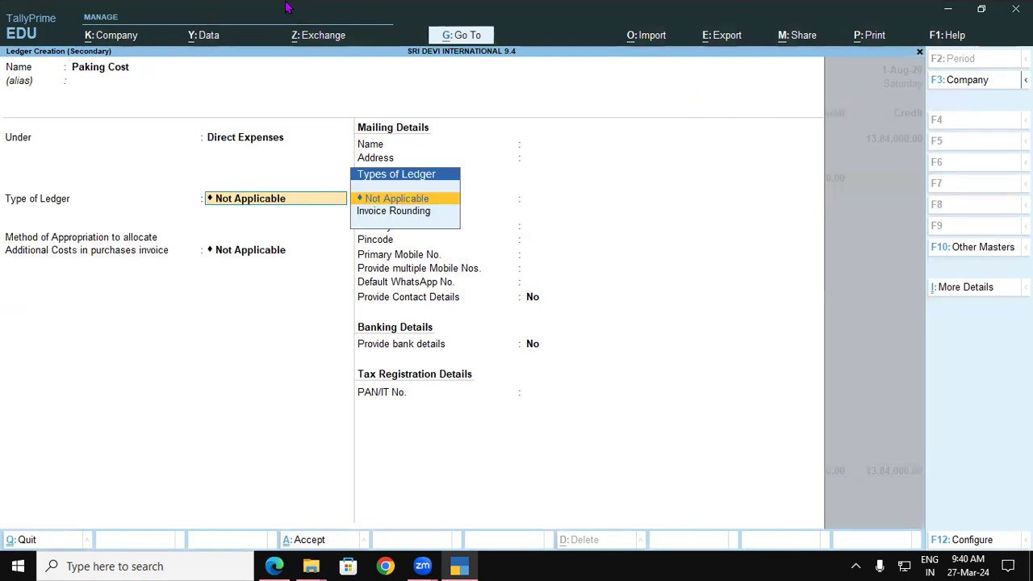
{"action": "key", "text": "Return"}
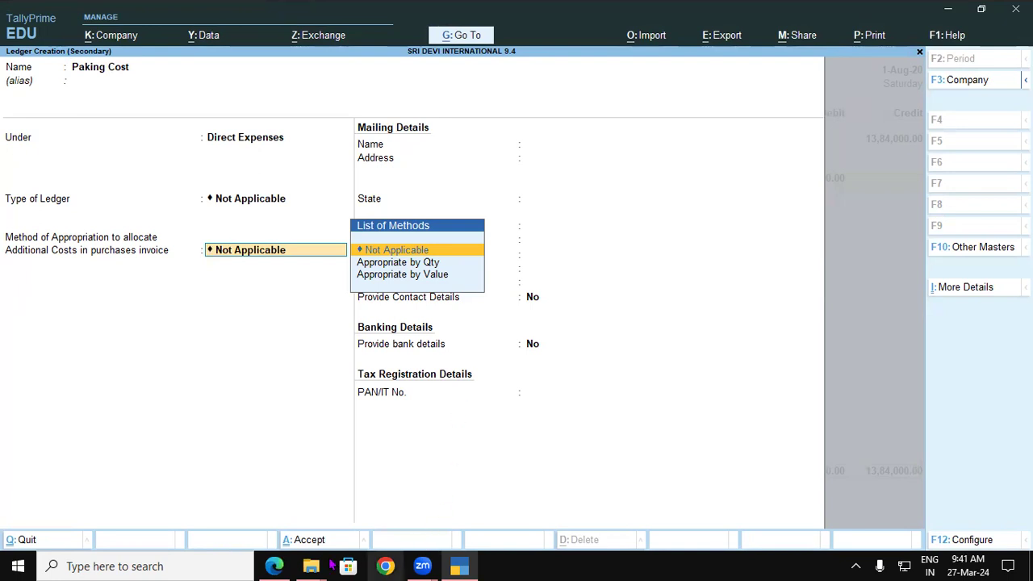
Step: Review the Lesson 4 notes for the packing and transportation cost ledger settings and the purchase voucher steps
{"action": "left_click", "coordinate": [274, 566]}
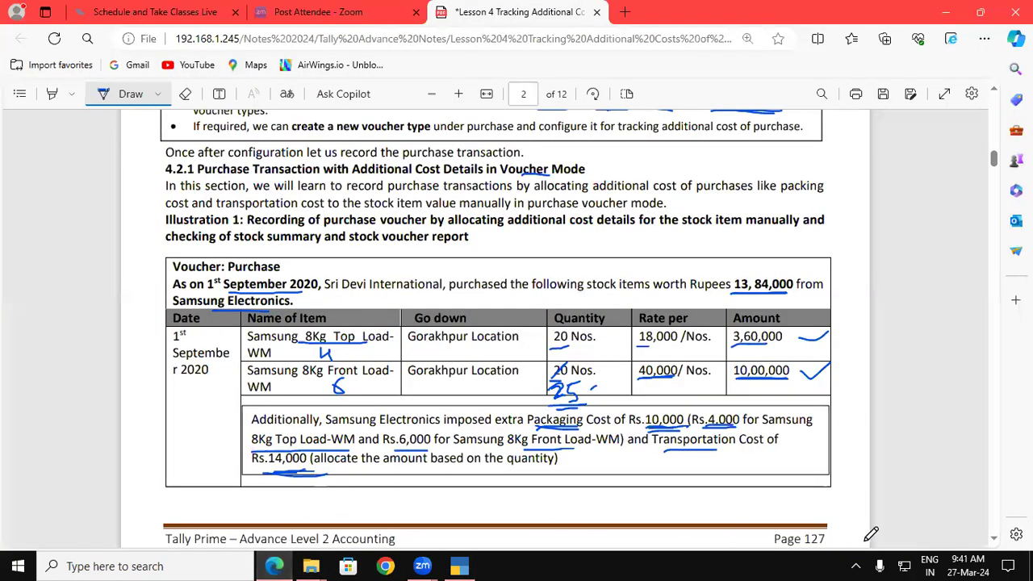
{"action": "scroll", "coordinate": [994, 541], "scroll_direction": "down", "scroll_amount": 5}
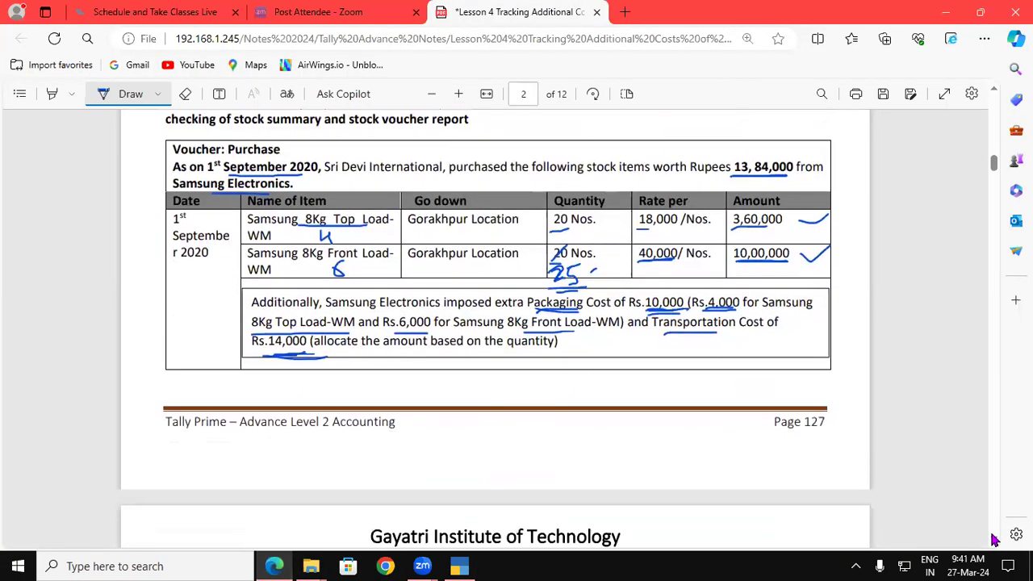
{"action": "scroll", "coordinate": [994, 540], "scroll_direction": "down", "scroll_amount": 3}
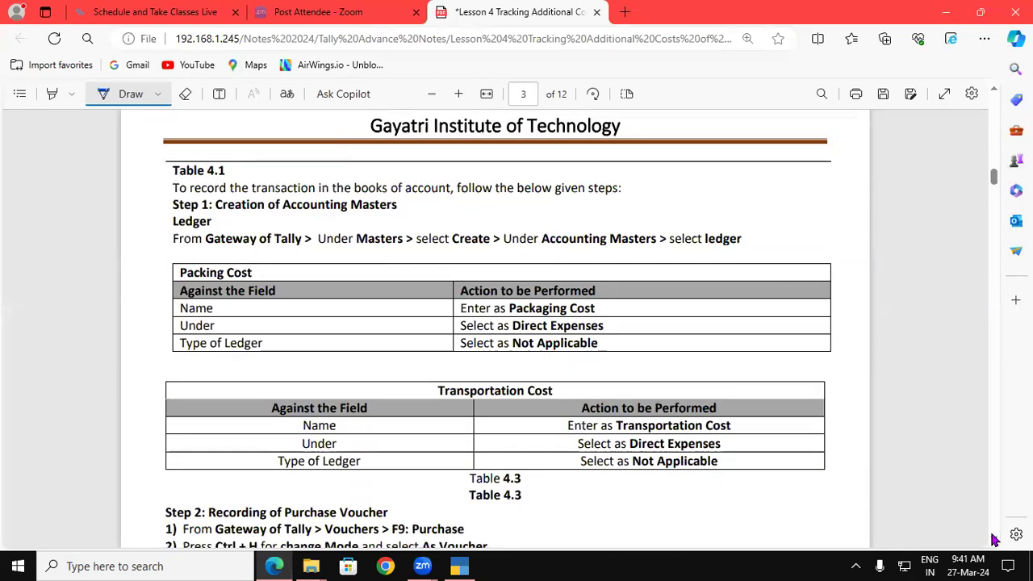
{"action": "scroll", "coordinate": [994, 540], "scroll_direction": "down", "scroll_amount": 2}
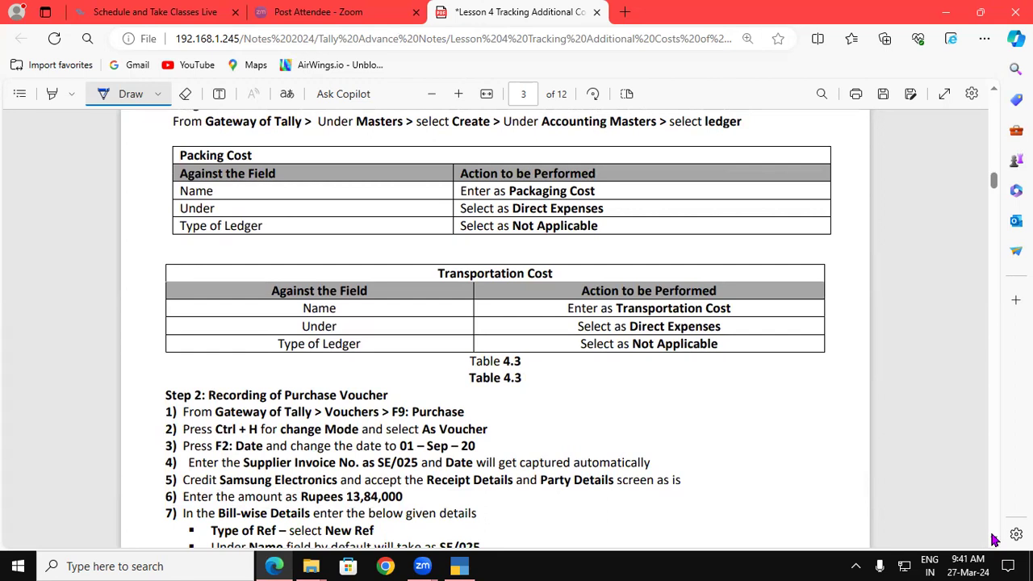
{"action": "scroll", "coordinate": [994, 541], "scroll_direction": "down", "scroll_amount": 5}
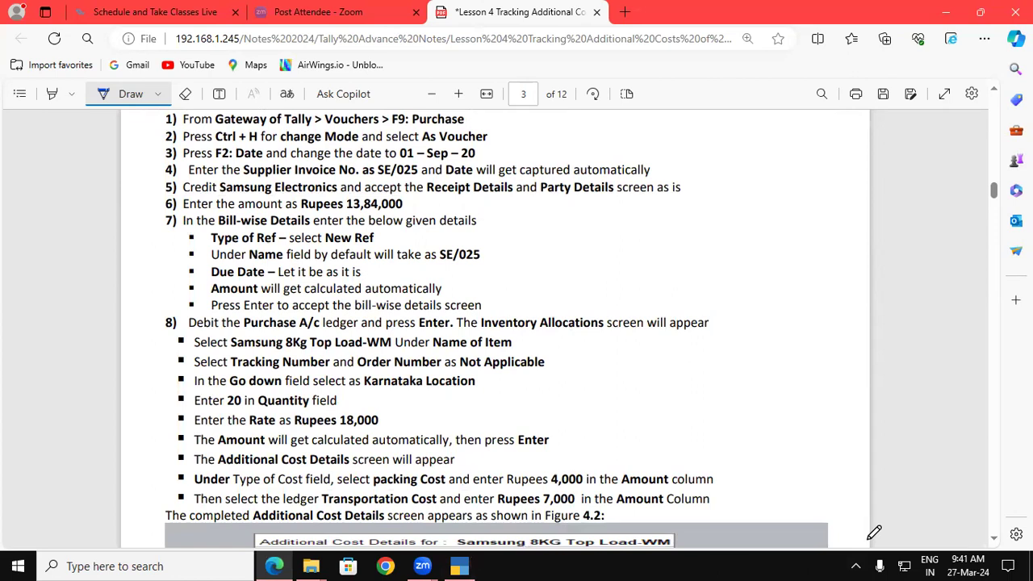
{"action": "left_click", "coordinate": [459, 566]}
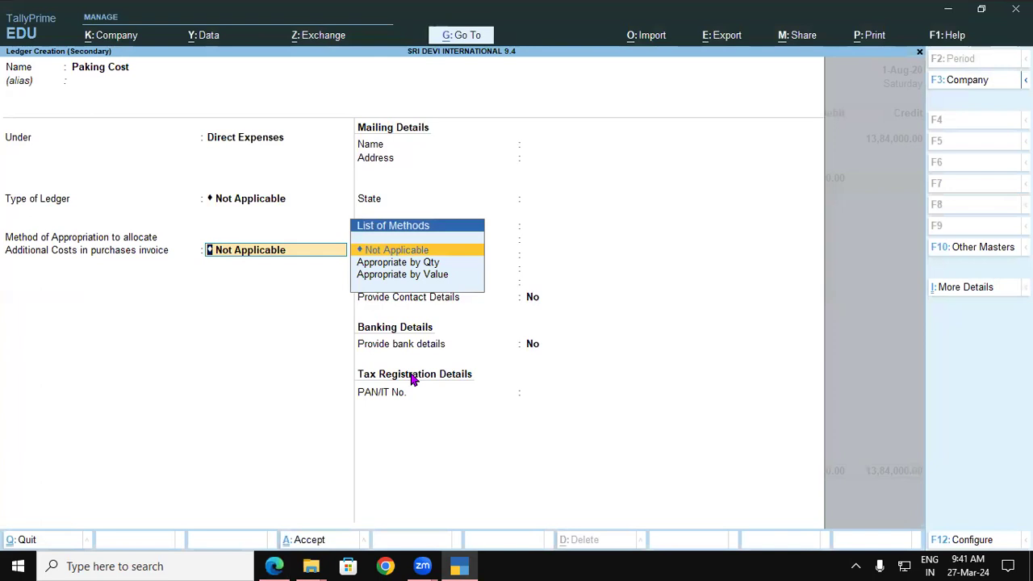
Step: Set the Paking Cost ledger's method of appropriation to Appropriate by Qty and save the ledger without bank details
{"action": "key", "text": "Down"}
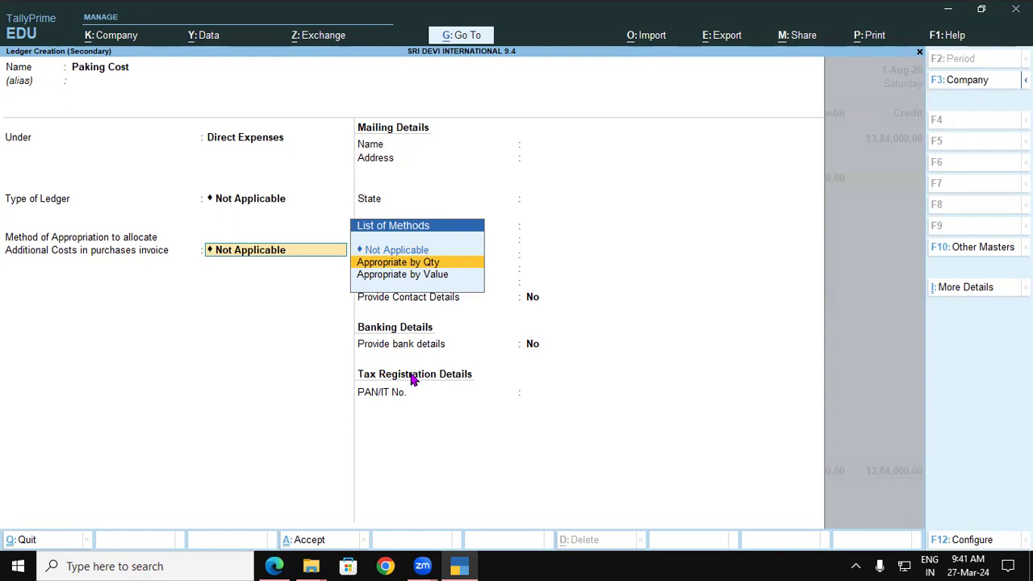
{"action": "key", "text": "BackSpace"}
{"action": "key", "text": "Return"}
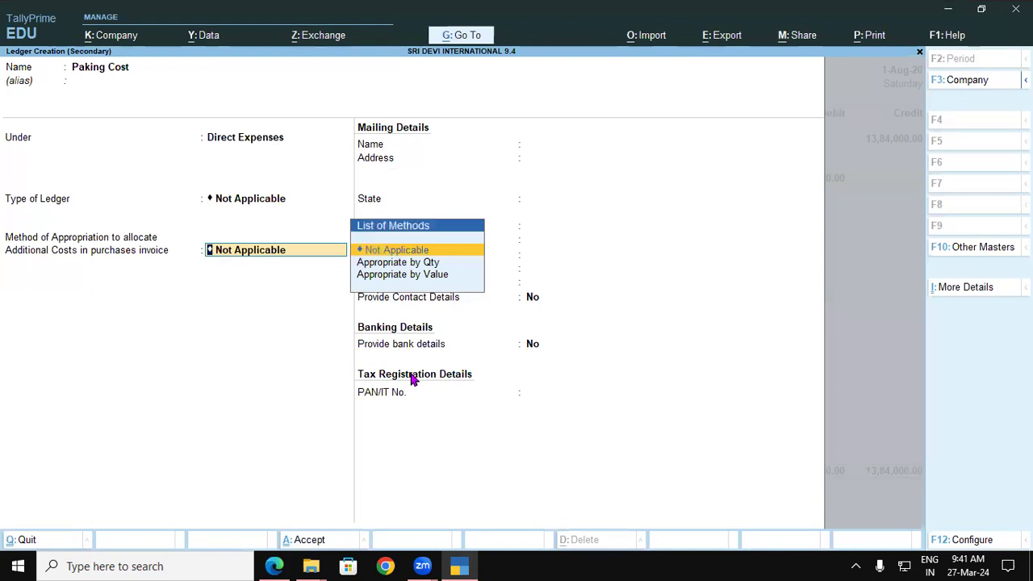
{"action": "key", "text": "Down"}
{"action": "key", "text": "Return"}
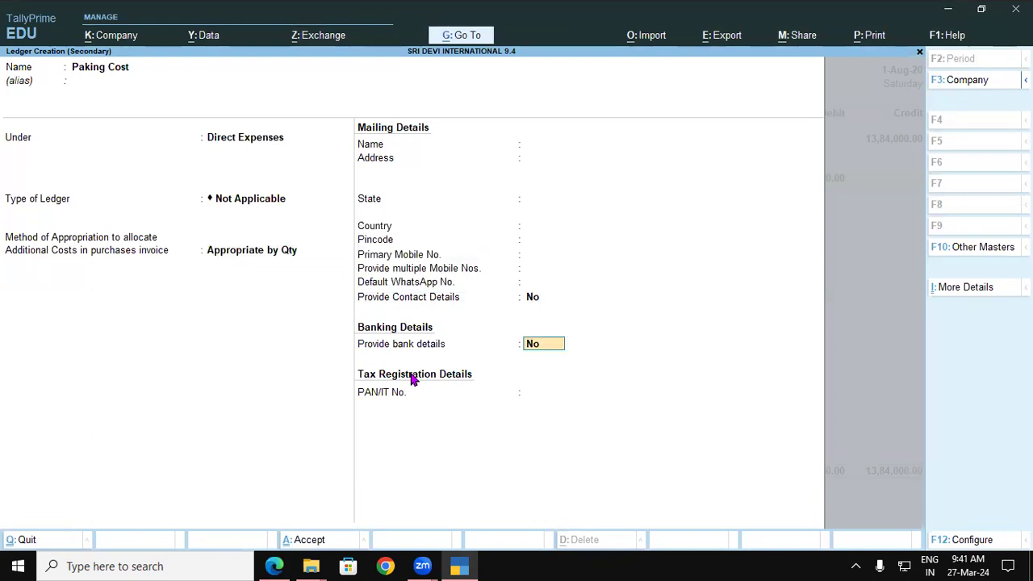
{"action": "key", "text": "Return"}
{"action": "key", "text": "Return"}
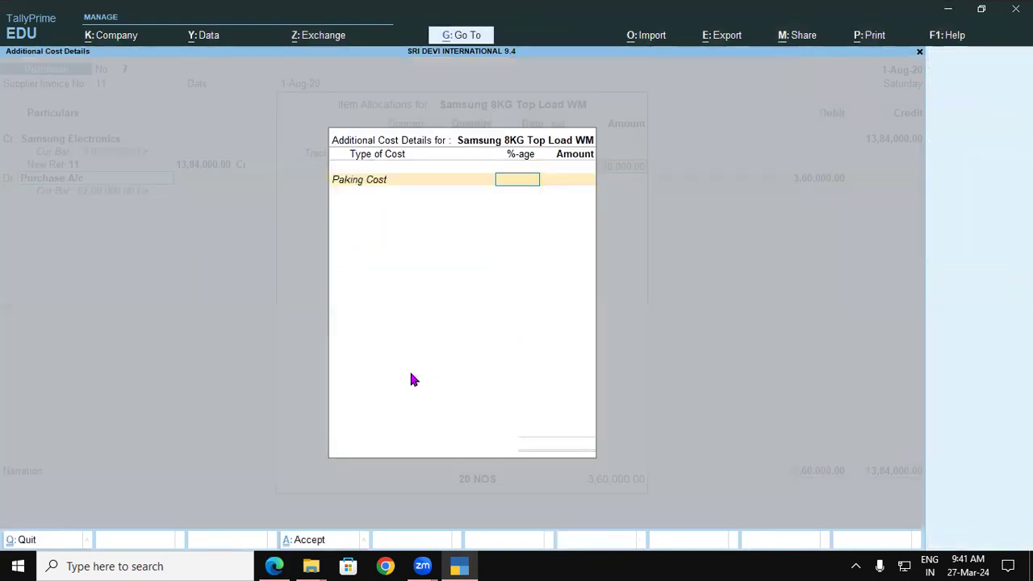
Step: Underline Rs.4,000 in the notes' packaging cost and enter 4,000 as the Paking Cost amount for Samsung 8KG Top Load WM in TallyPrime
{"action": "key", "text": "Return"}
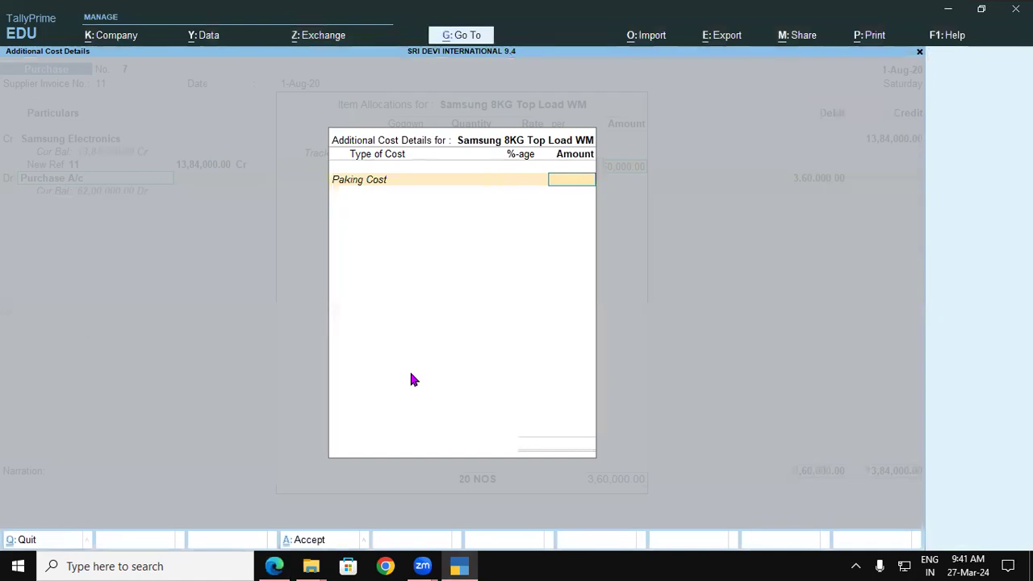
{"action": "key", "text": "alt+Tab"}
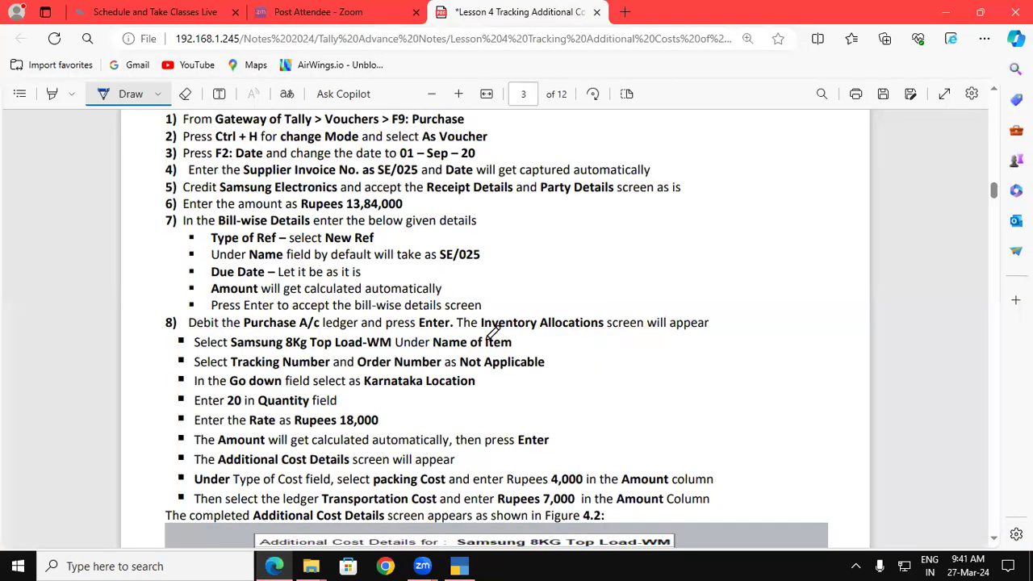
{"action": "left_click", "coordinate": [995, 92]}
{"action": "scroll", "coordinate": [995, 91], "scroll_direction": "up", "scroll_amount": 15}
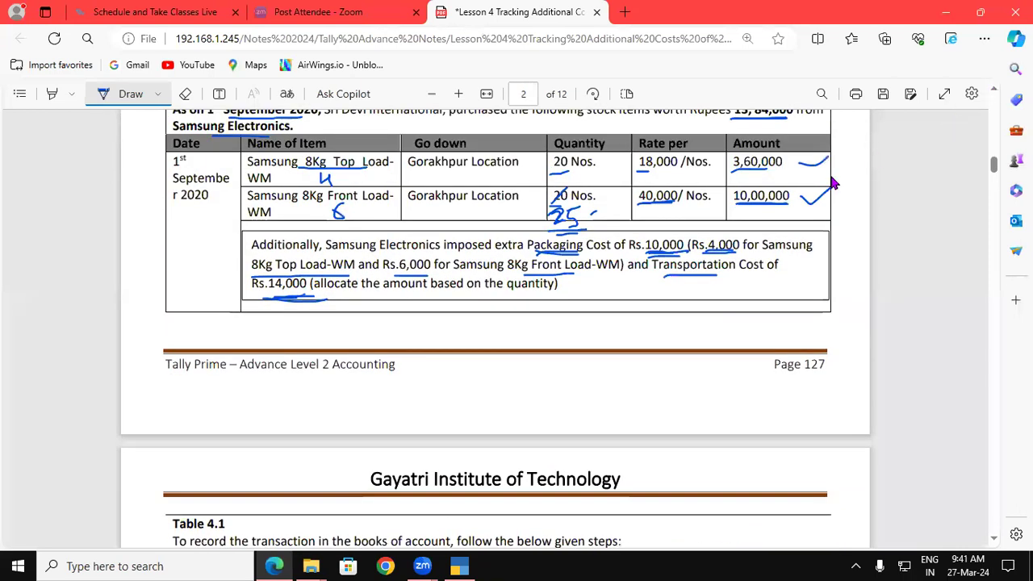
{"action": "left_click_drag", "start_coordinate": [708, 252], "coordinate": [739, 254]}
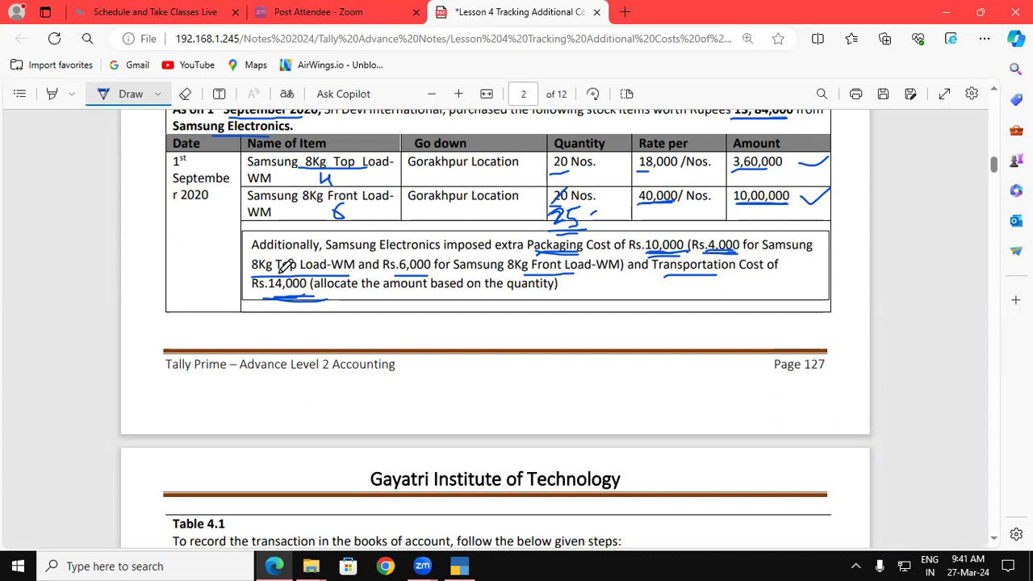
{"action": "key", "text": "alt+Tab"}
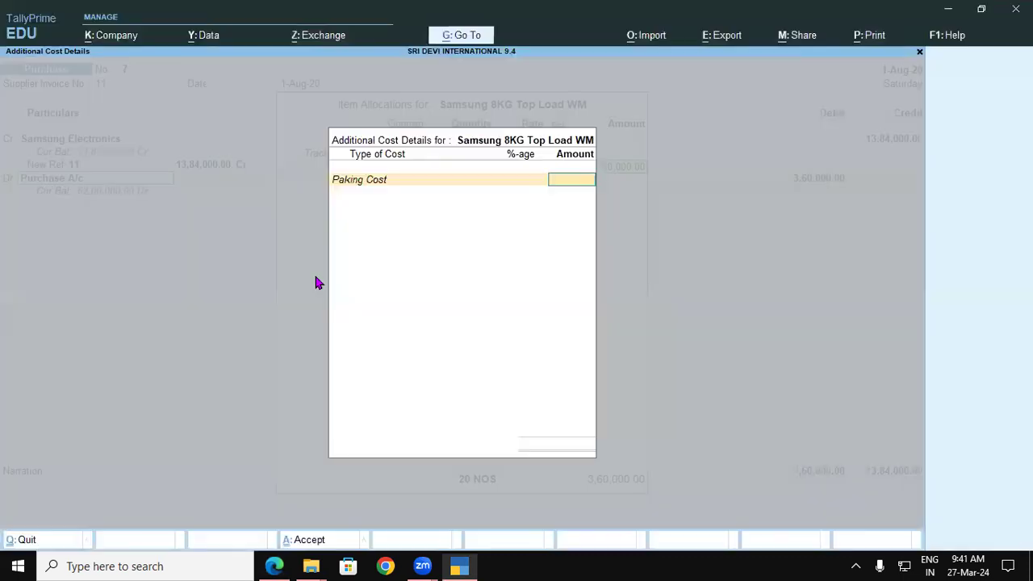
{"action": "type", "text": "4000"}
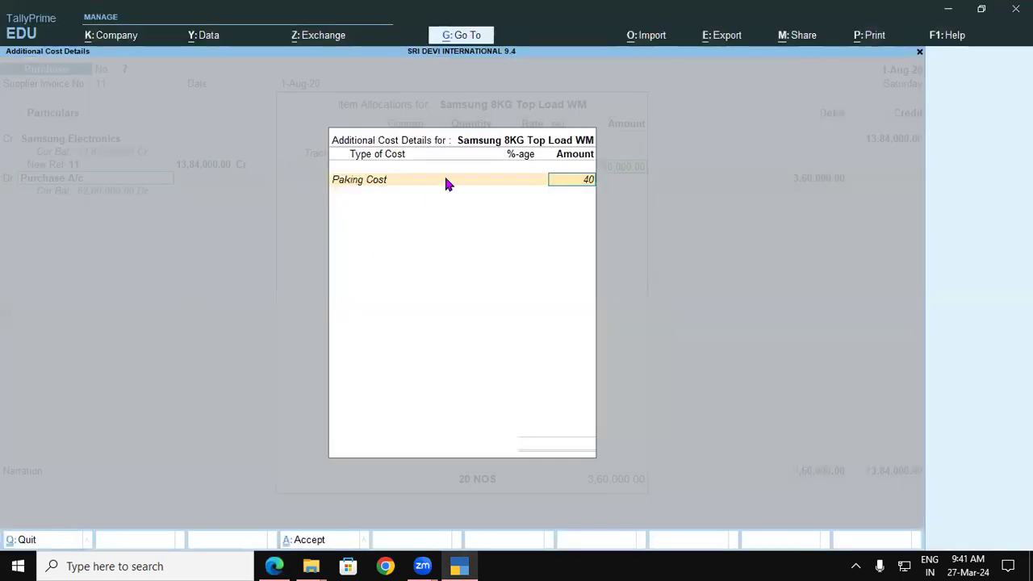
{"action": "key", "text": "Return"}
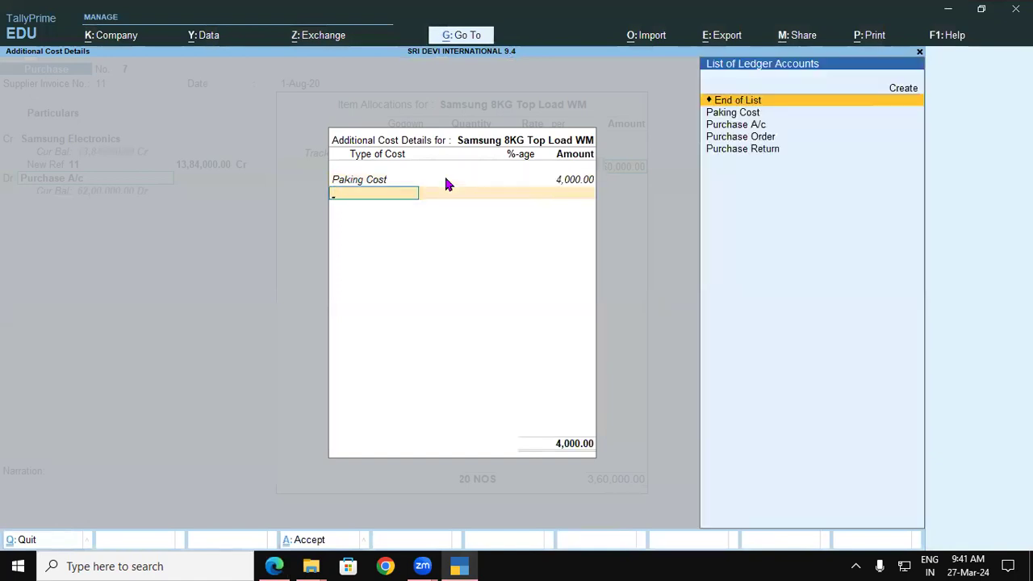
Step: End the additional cost list and accept the Samsung 8KG Top Load WM item and inventory allocations to return to the purchase voucher
{"action": "key", "text": "Return"}
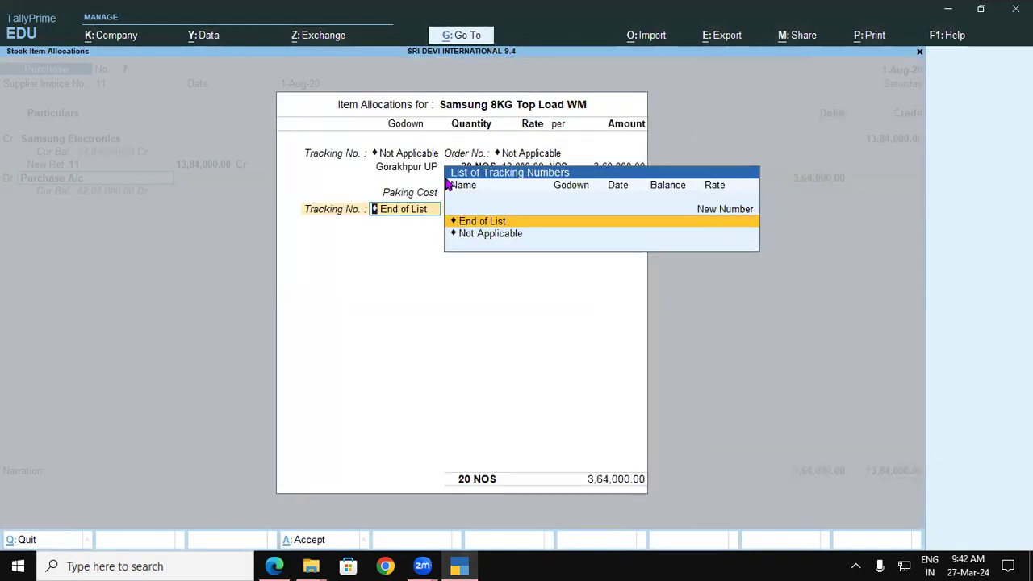
{"action": "key", "text": "Return"}
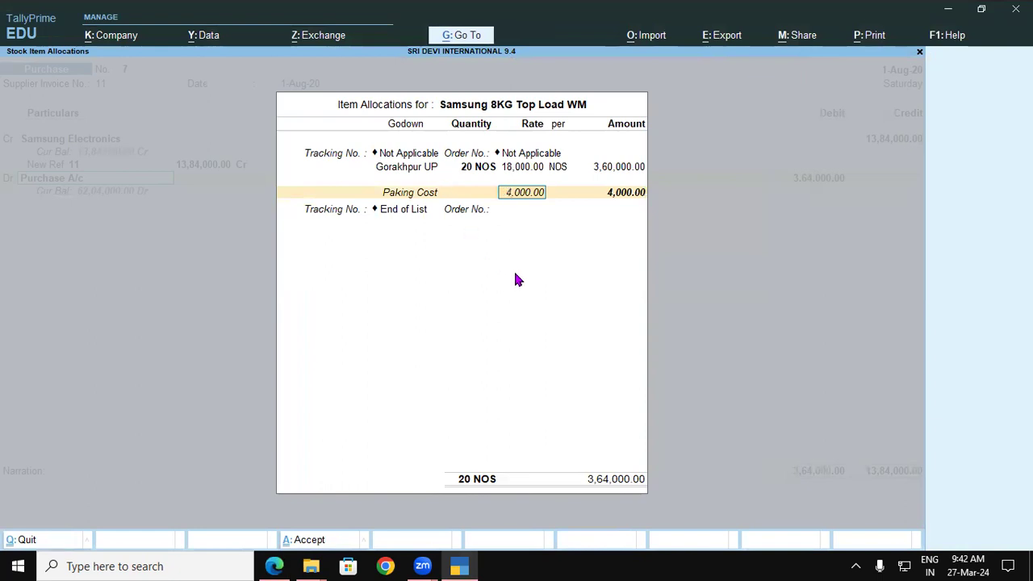
{"action": "key", "text": "Return"}
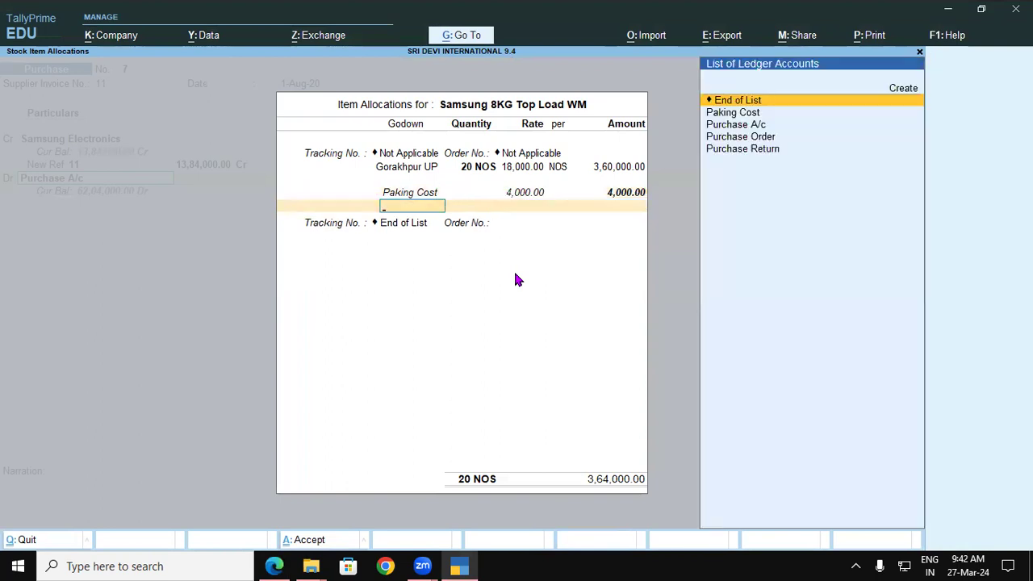
{"action": "key", "text": "Return"}
{"action": "key", "text": "Return"}
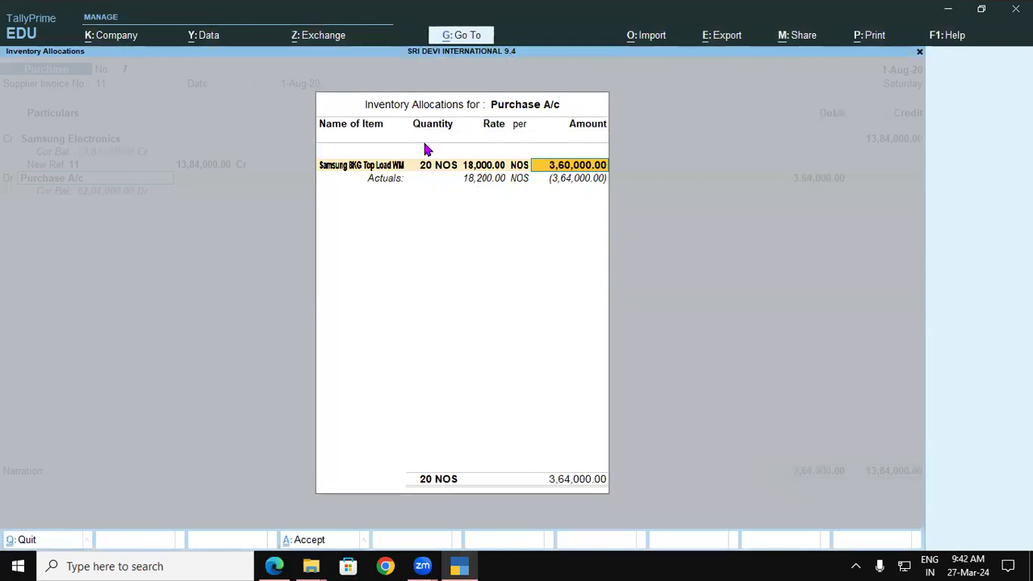
{"action": "key", "text": "Return"}
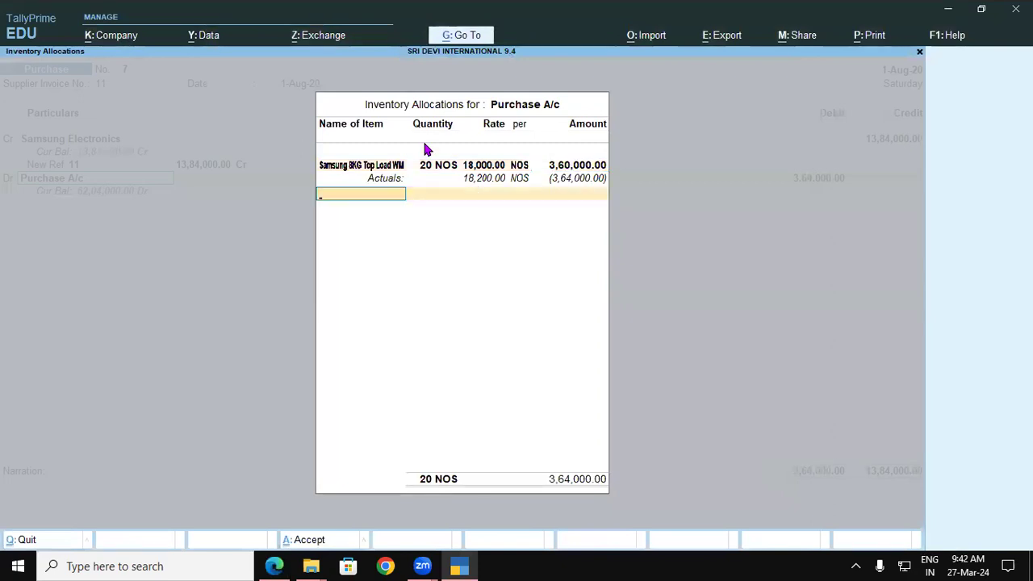
{"action": "key", "text": "Return"}
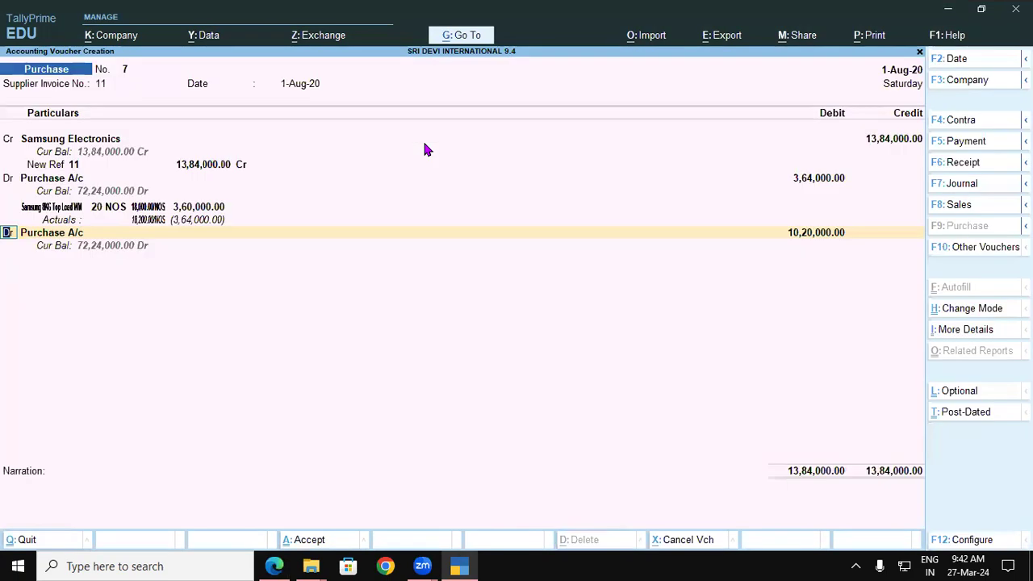
Step: Reopen the Samsung 8KG Top Load WM item allocation from the Purchase A/c line and go to the blank cost row below Paking Cost
{"action": "key", "text": "BackSpace"}
{"action": "key", "text": "BackSpace"}
{"action": "key", "text": "BackSpace"}
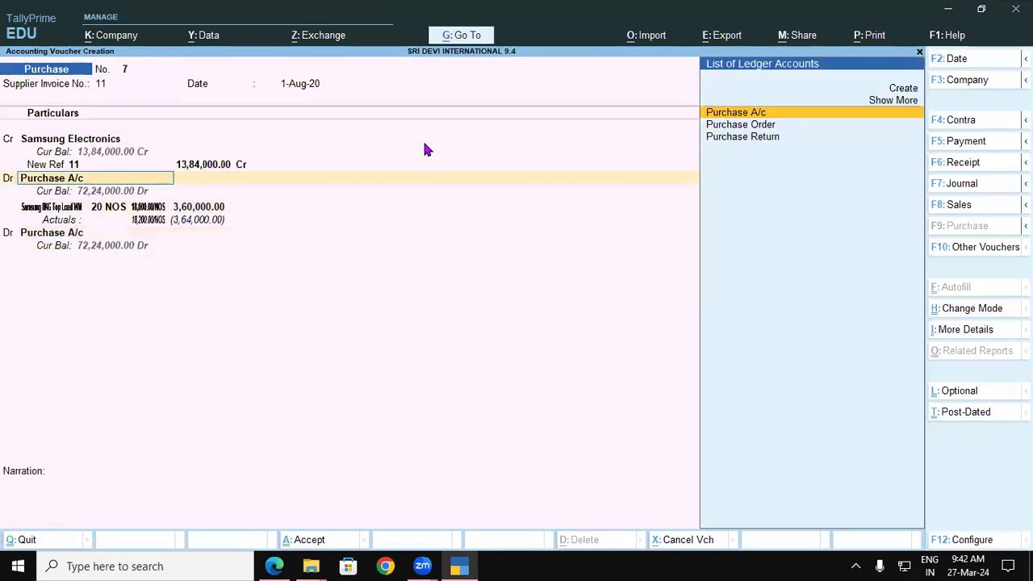
{"action": "key", "text": "Return"}
{"action": "key", "text": "Return"}
{"action": "key", "text": "Return"}
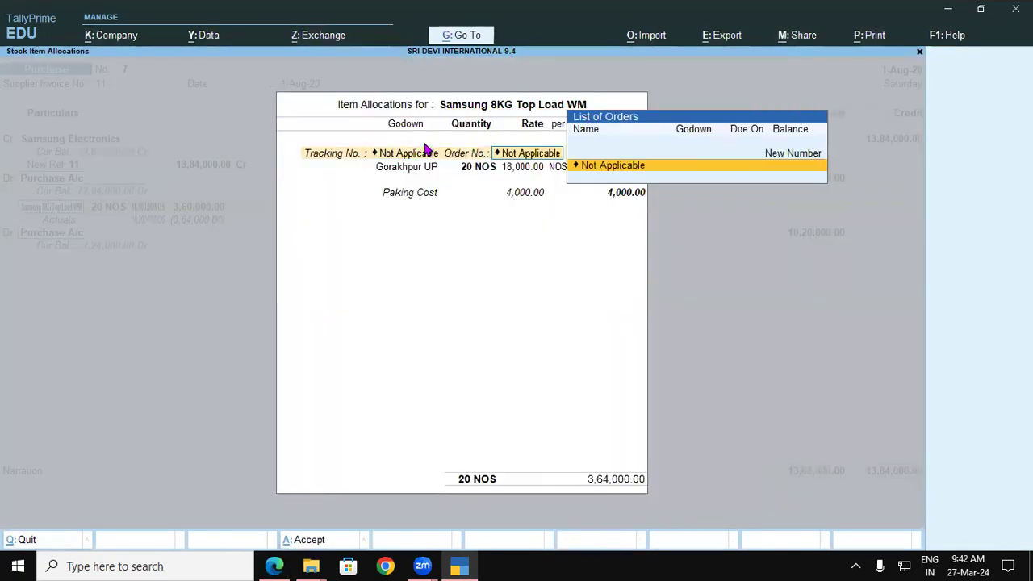
{"action": "key", "text": "Return"}
{"action": "key", "text": "Return"}
{"action": "key", "text": "Return"}
{"action": "key", "text": "Return"}
{"action": "key", "text": "Return"}
{"action": "key", "text": "Return"}
{"action": "key", "text": "Return"}
{"action": "key", "text": "Return"}
{"action": "key", "text": "Return"}
{"action": "key", "text": "Return"}
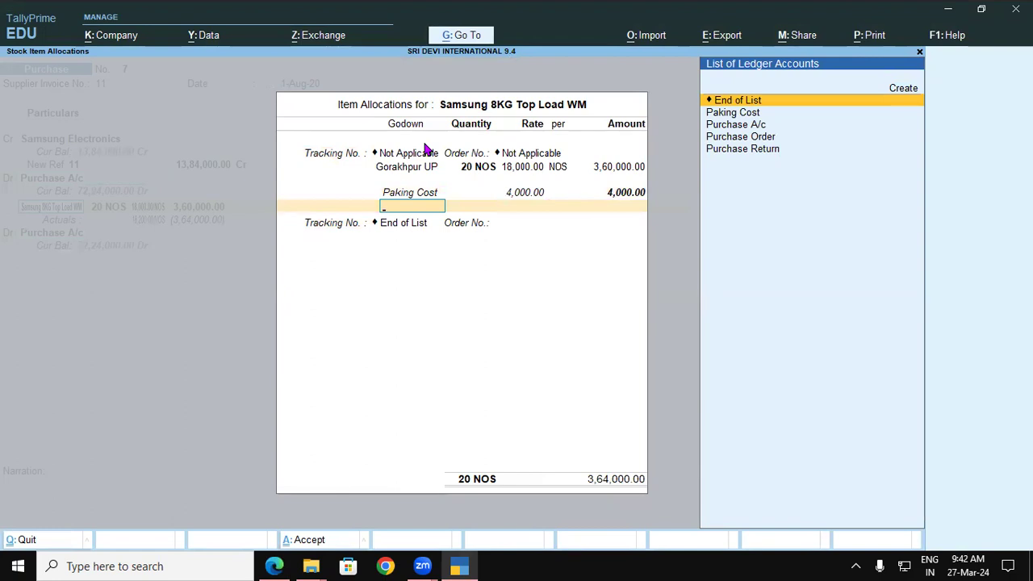
Step: Start a new additional cost ledger and name it Transportation Cost, copying the name from the Lesson 4 notes
{"action": "key", "text": "alt+Tab"}
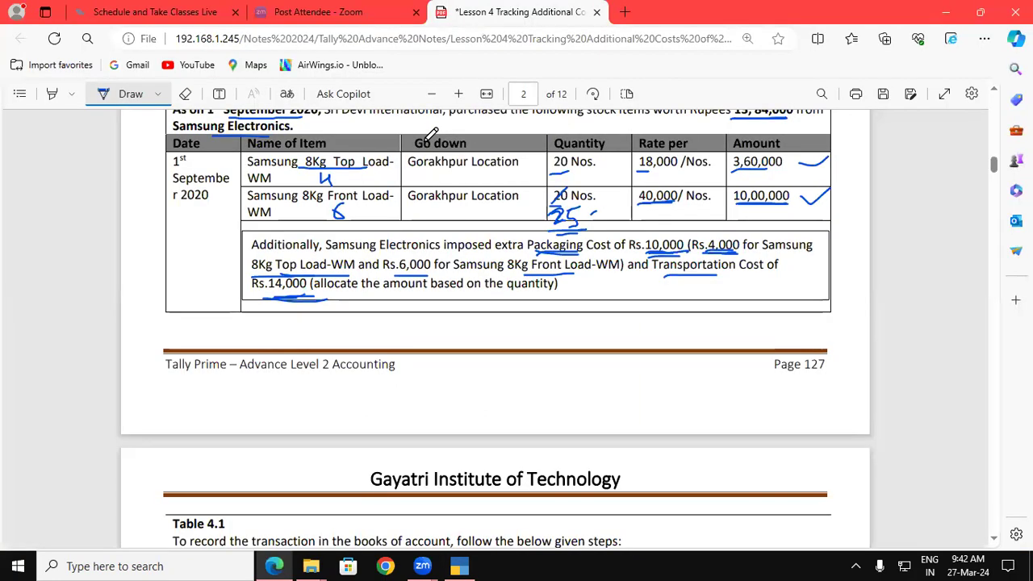
{"action": "key", "text": "alt+Tab"}
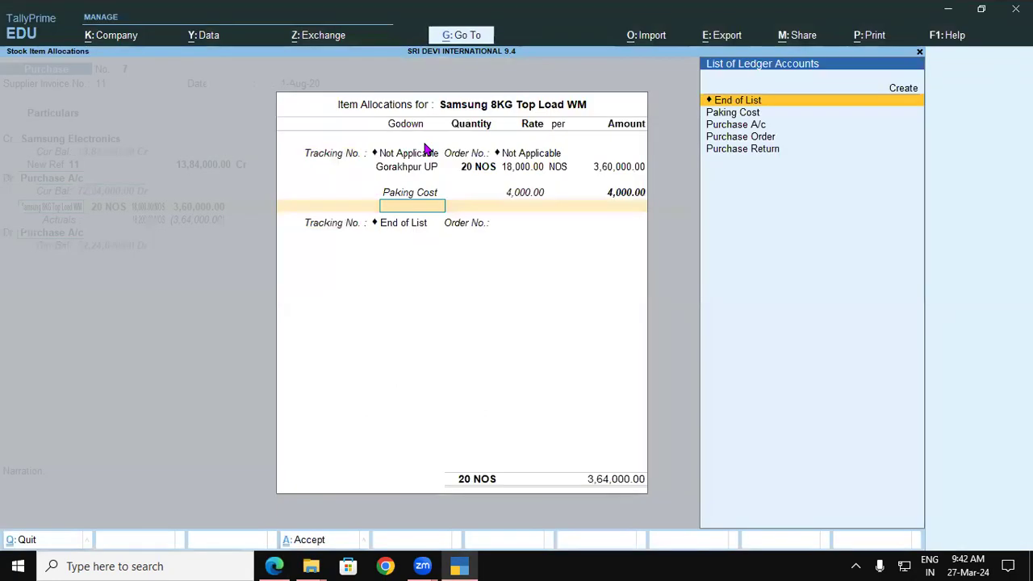
{"action": "key", "text": "alt+c"}
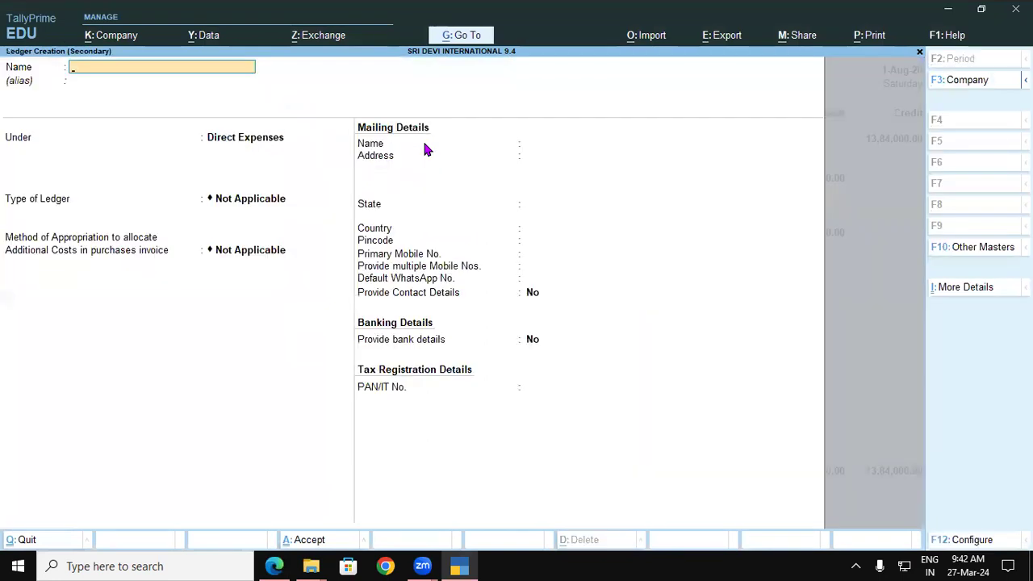
{"action": "left_click", "coordinate": [274, 565]}
{"action": "left_click", "coordinate": [127, 94]}
{"action": "left_click_drag", "start_coordinate": [652, 265], "coordinate": [764, 267]}
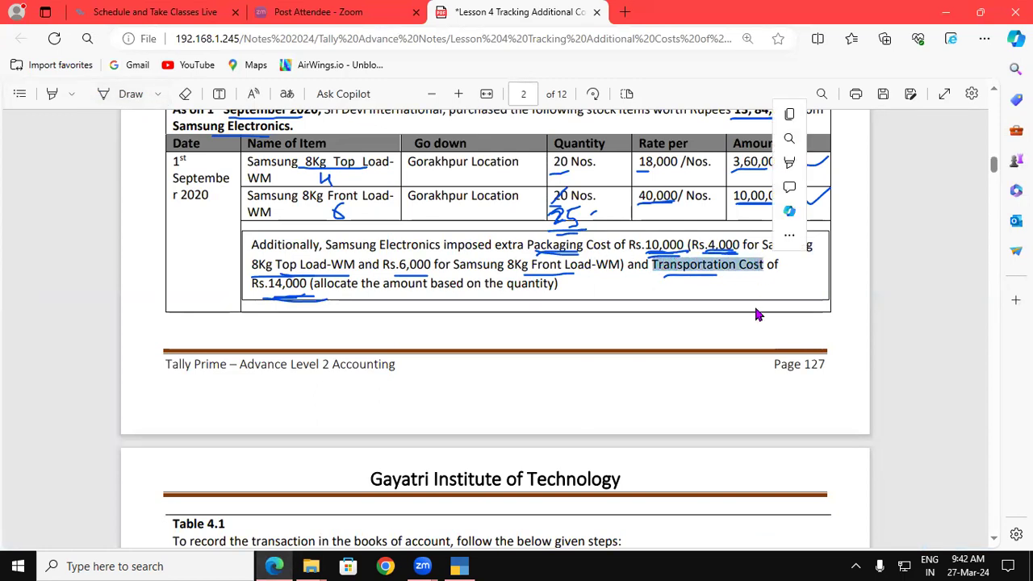
{"action": "left_click", "coordinate": [460, 565]}
{"action": "key", "text": "ctrl"}
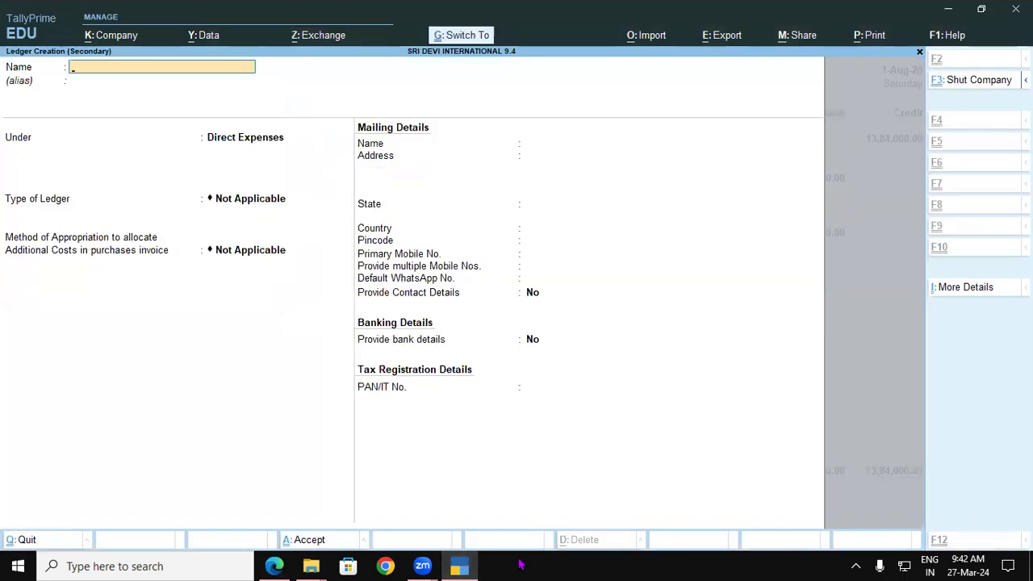
{"action": "key", "text": "ctrl+alt+v"}
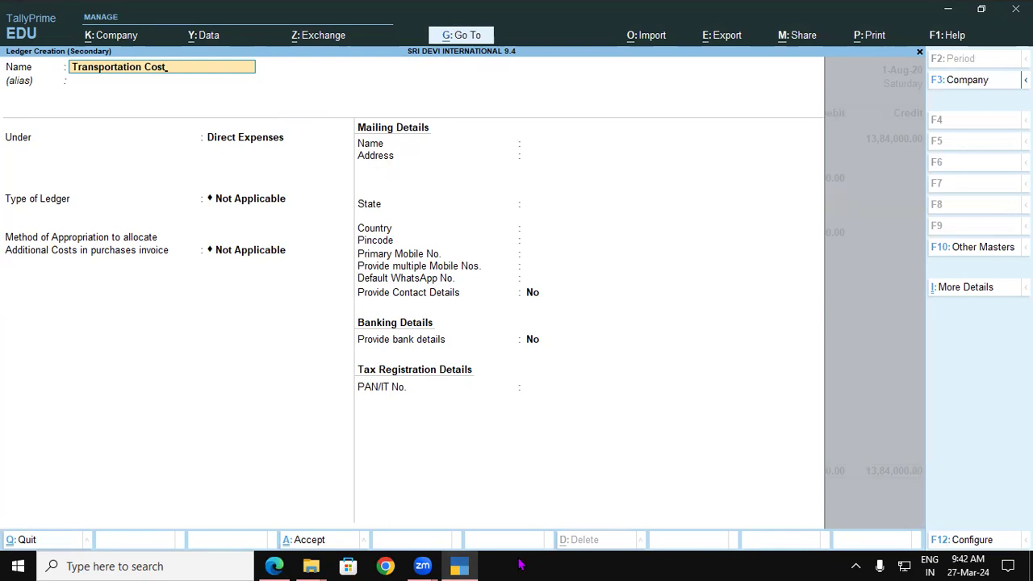
Step: Put the Transportation Cost ledger under Direct Expenses, Type of Ledger Not Applicable, method Appropriate by Qty, and save it
{"action": "key", "text": "Return"}
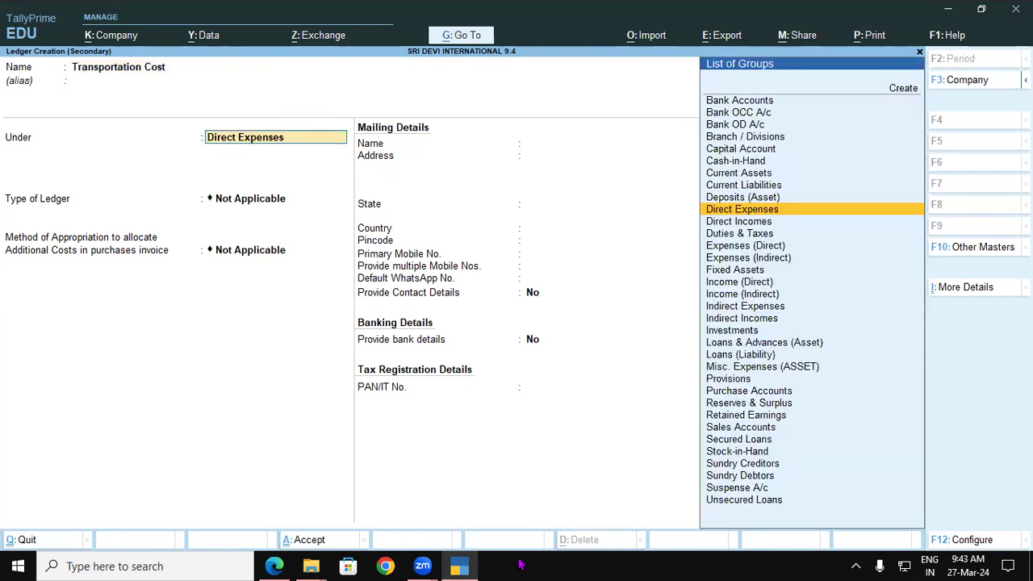
{"action": "key", "text": "Return"}
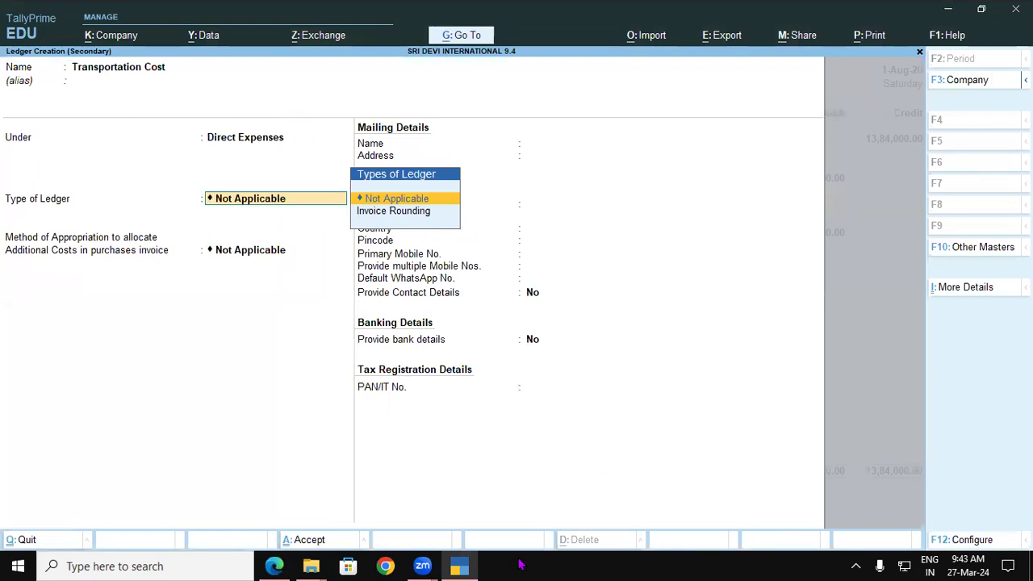
{"action": "key", "text": "Return"}
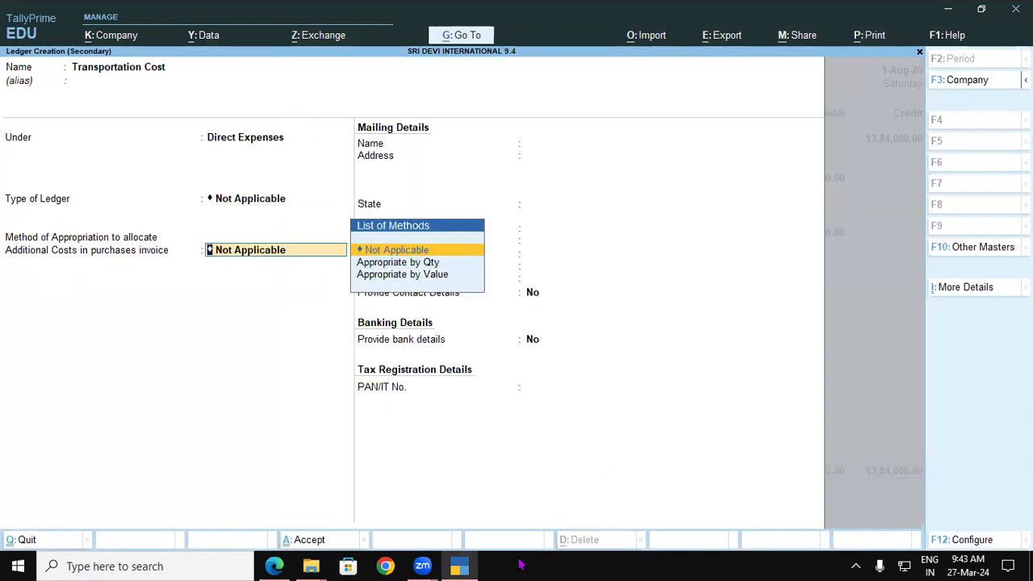
{"action": "key", "text": "Down"}
{"action": "key", "text": "Down"}
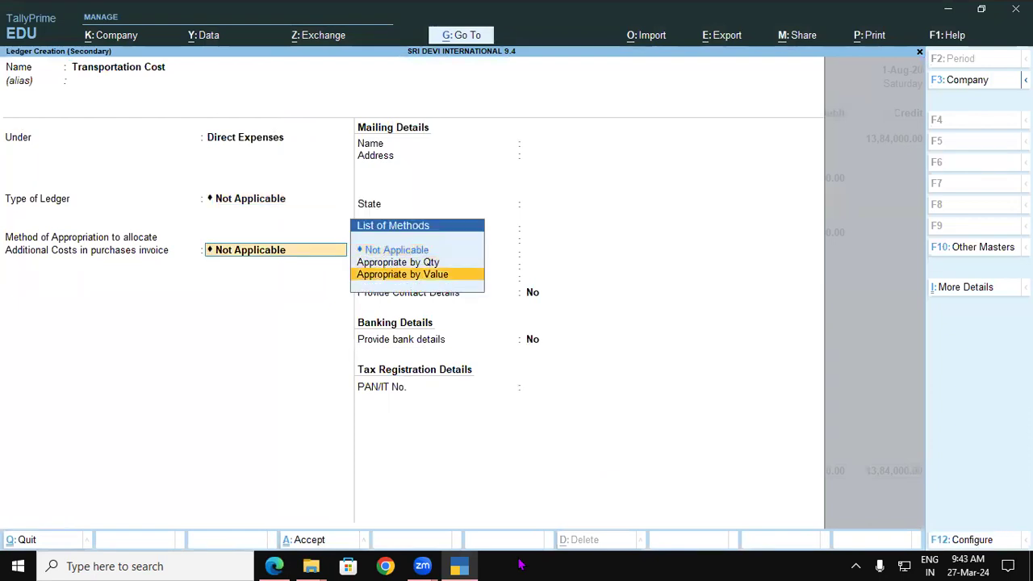
{"action": "key", "text": "Up"}
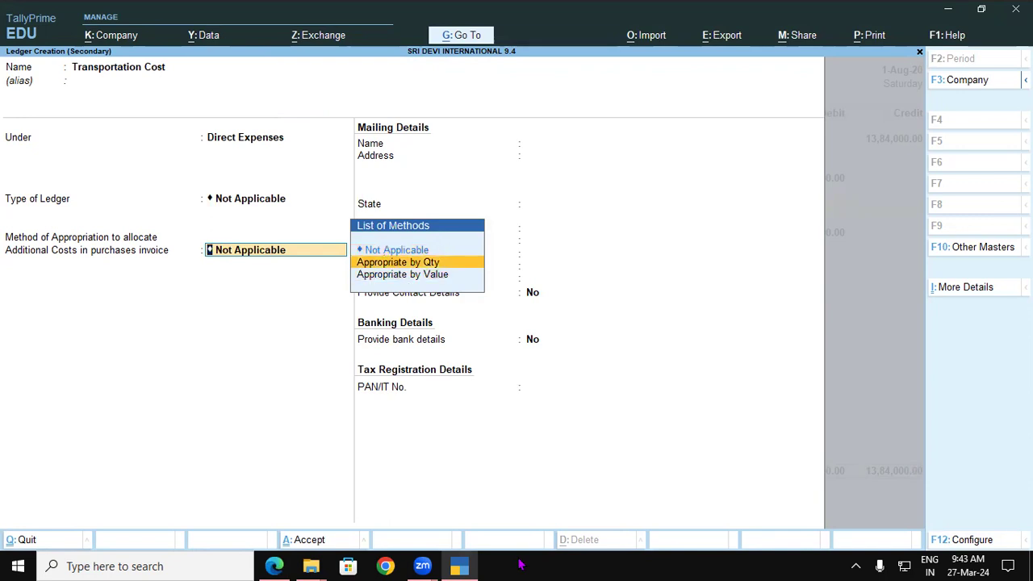
{"action": "key", "text": "Return"}
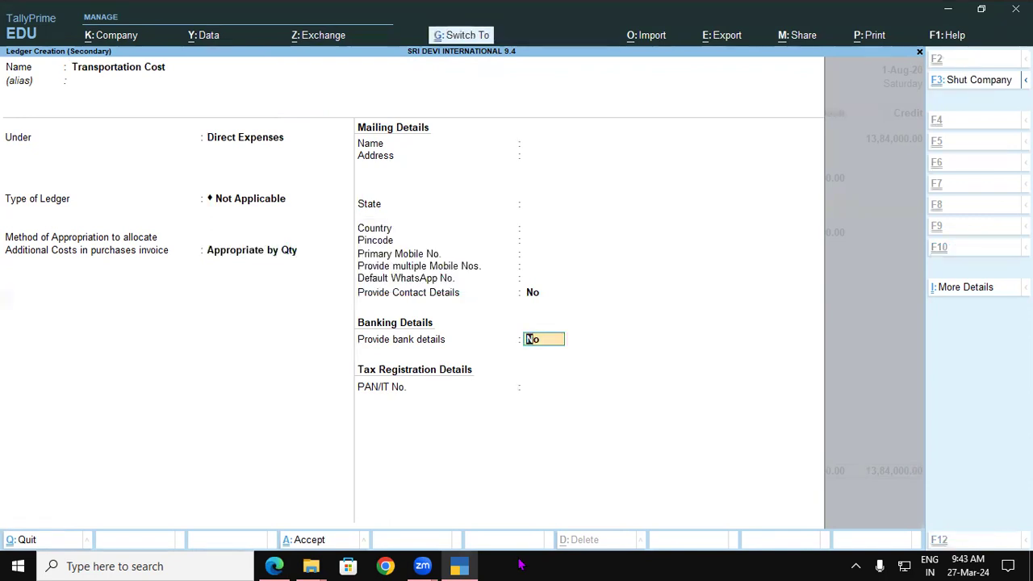
{"action": "key", "text": "ctrl+a"}
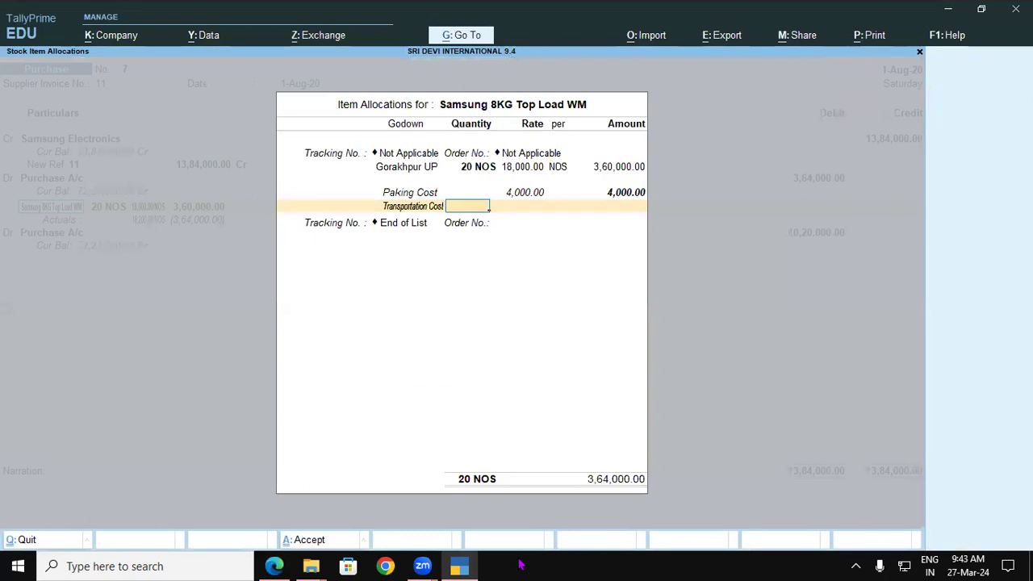
Step: Review the Lesson 4 notes for the transportation cost's allocation basis and the amount to allocate to Samsung 8KG Top Load WM
{"action": "key", "text": "Return"}
{"action": "key", "text": "alt+Tab"}
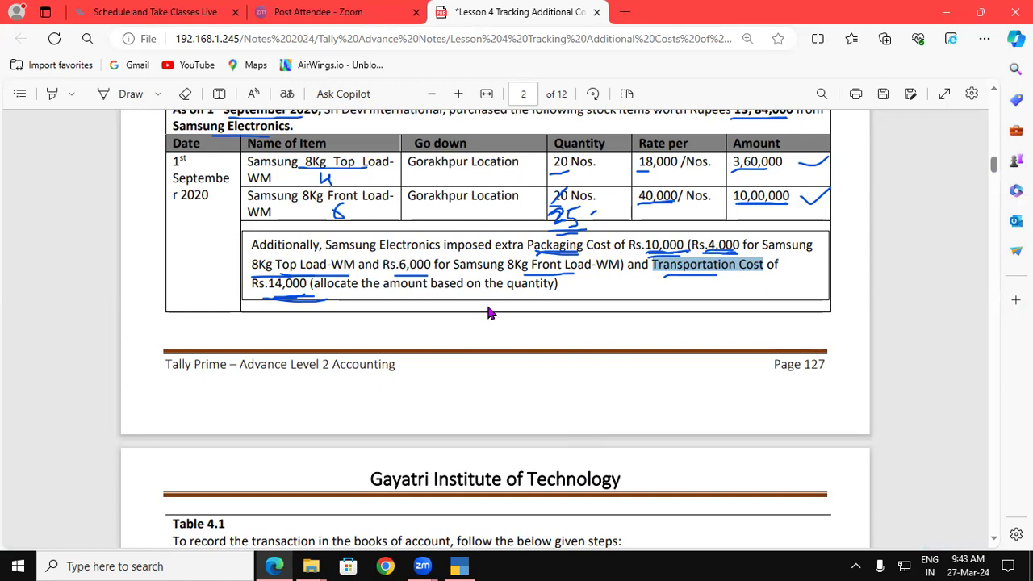
{"action": "left_click_drag", "start_coordinate": [448, 283], "coordinate": [558, 285]}
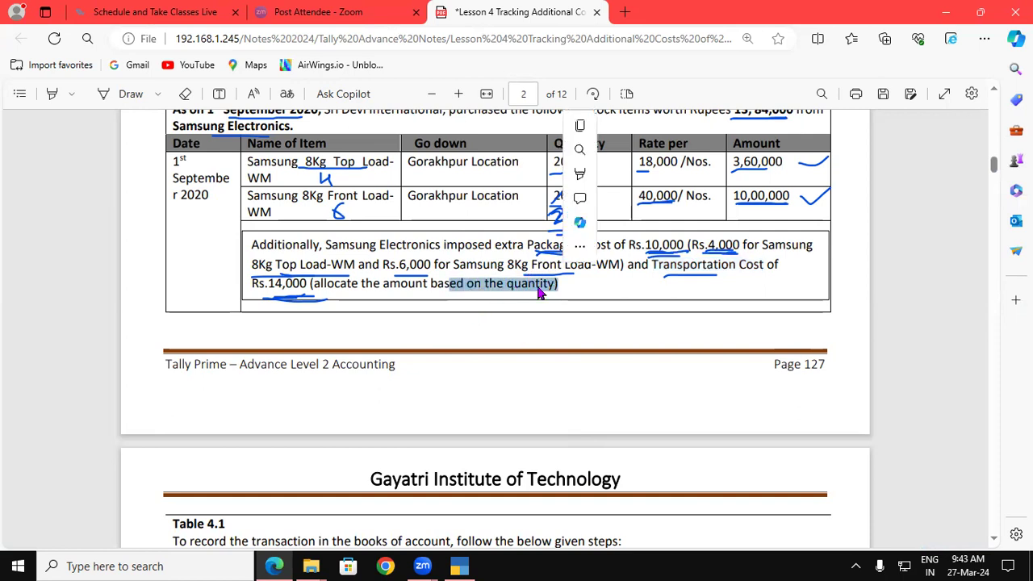
{"action": "left_click", "coordinate": [509, 320]}
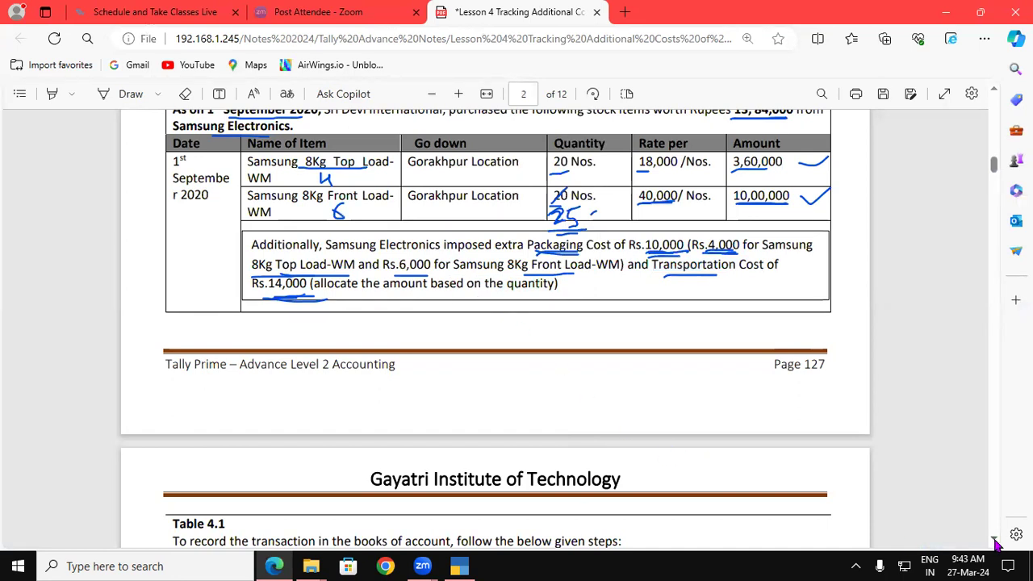
{"action": "scroll", "coordinate": [997, 545], "scroll_direction": "down", "scroll_amount": 5}
{"action": "scroll", "coordinate": [997, 546], "scroll_direction": "down", "scroll_amount": 10}
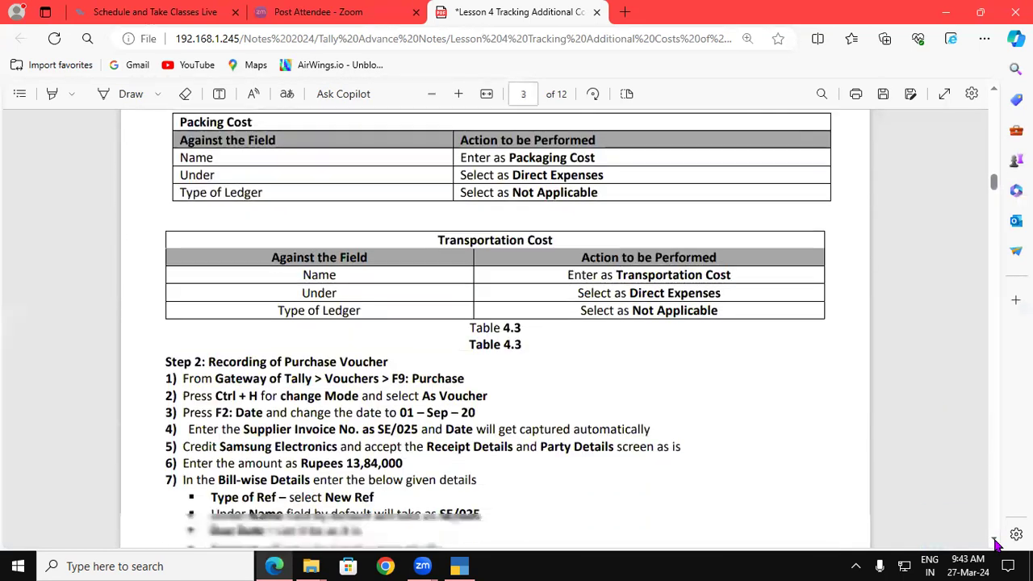
{"action": "scroll", "coordinate": [997, 546], "scroll_direction": "down", "scroll_amount": 2}
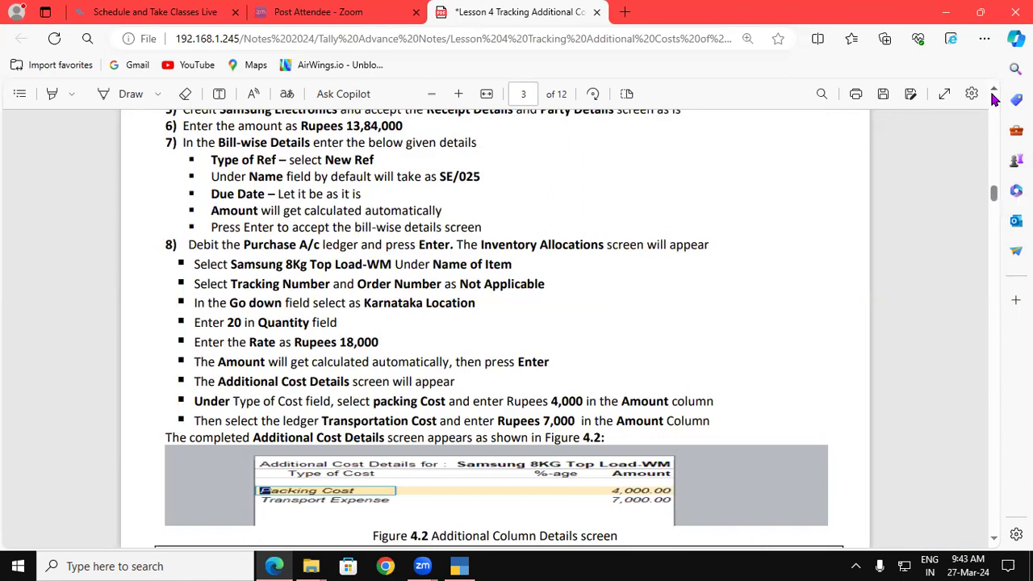
{"action": "scroll", "coordinate": [994, 98], "scroll_direction": "up", "scroll_amount": 5}
{"action": "scroll", "coordinate": [994, 98], "scroll_direction": "up", "scroll_amount": 10}
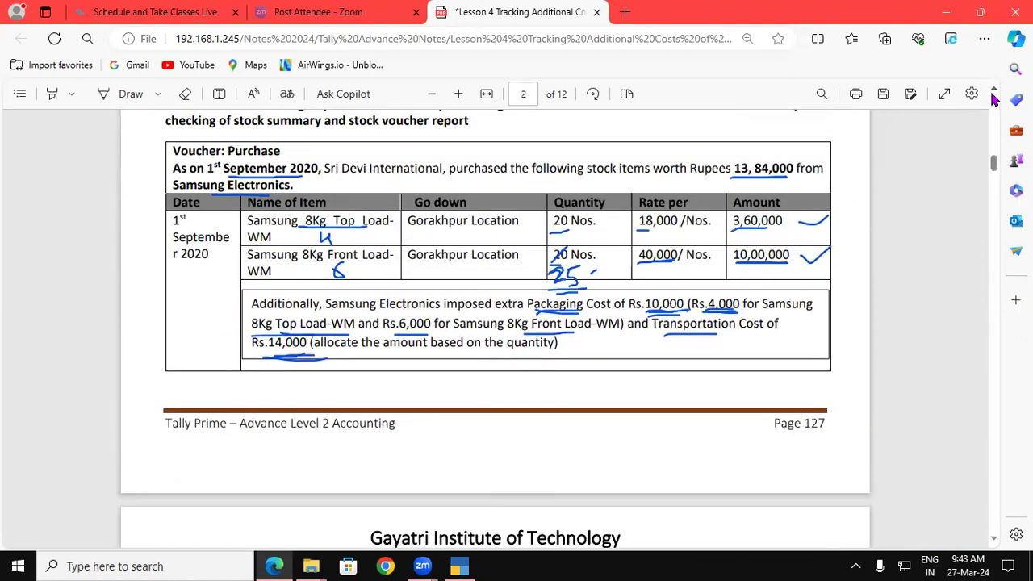
Step: In TallyPrime, allocate 7,000 of Transportation Cost to Samsung 8KG Top Load WM, close its allocation and go to the blank item line below
{"action": "key", "text": "alt+Tab"}
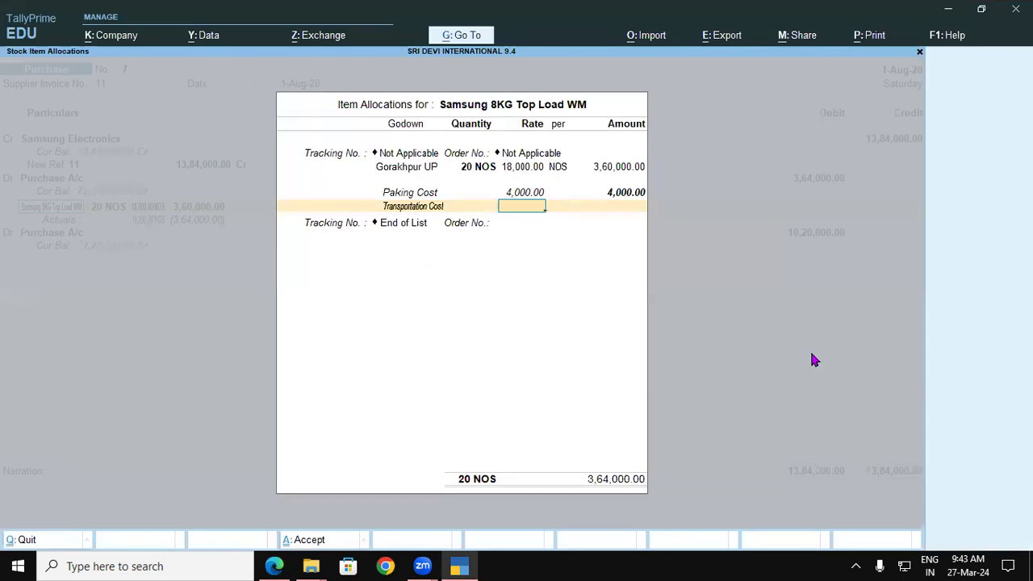
{"action": "key", "text": "Return"}
{"action": "key", "text": "BackSpace"}
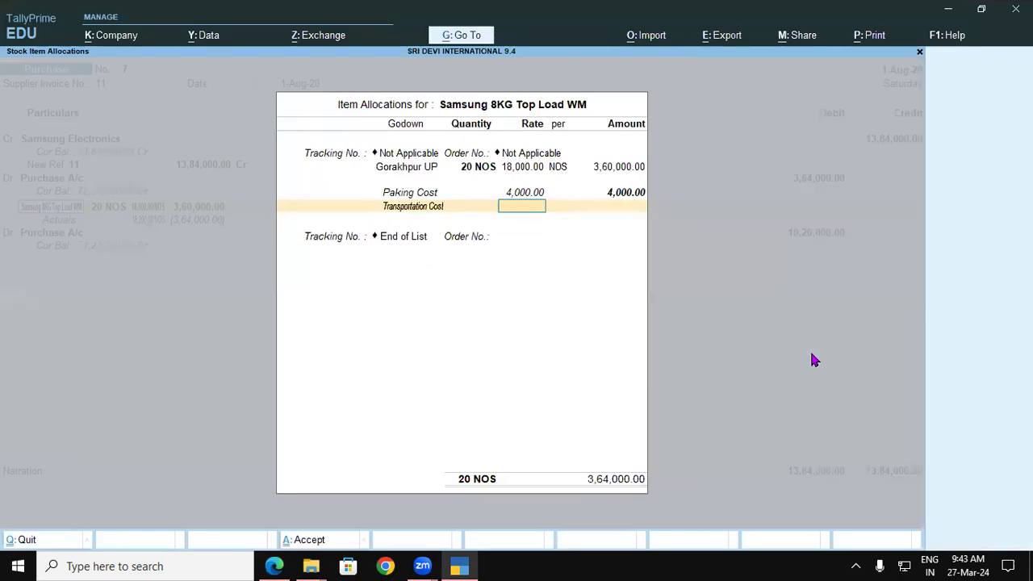
{"action": "type", "text": "7,000"}
{"action": "key", "text": "Return"}
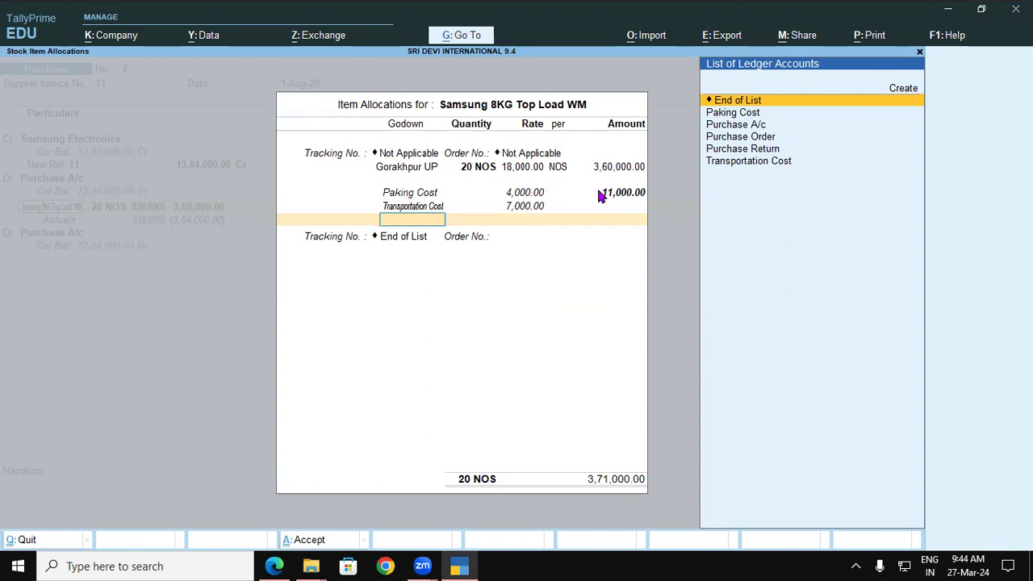
{"action": "key", "text": "Return"}
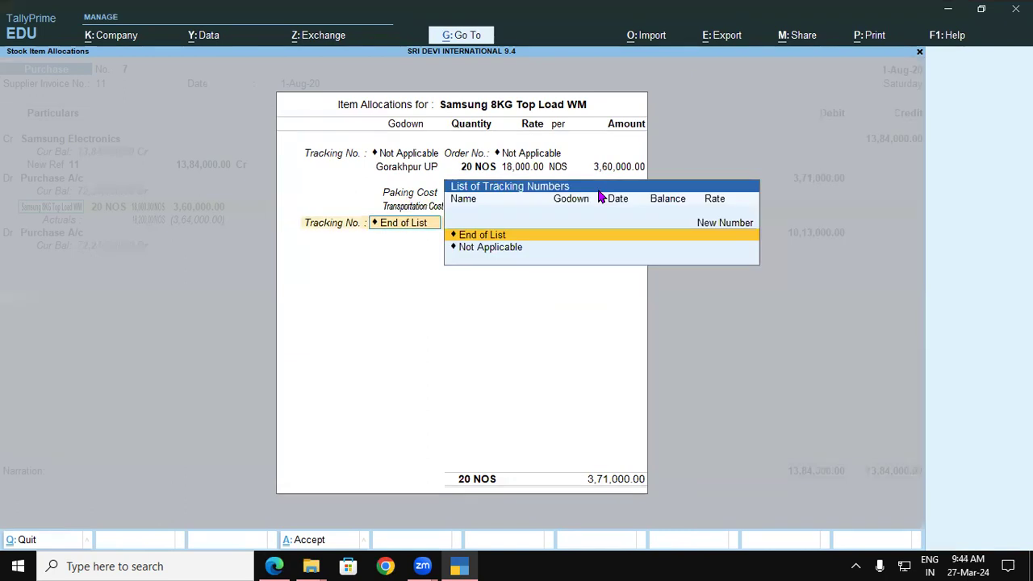
{"action": "key", "text": "Return"}
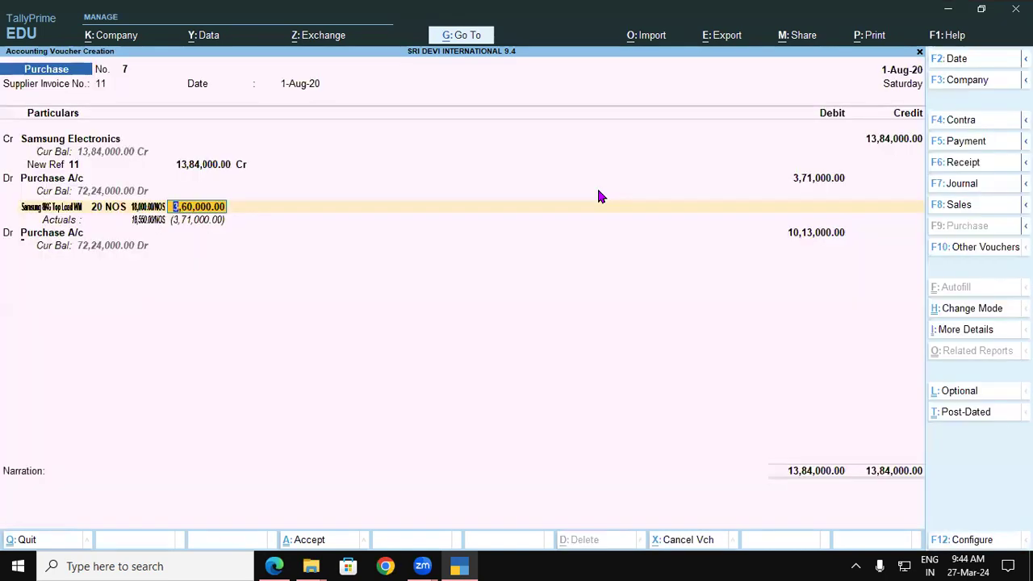
{"action": "key", "text": "Return"}
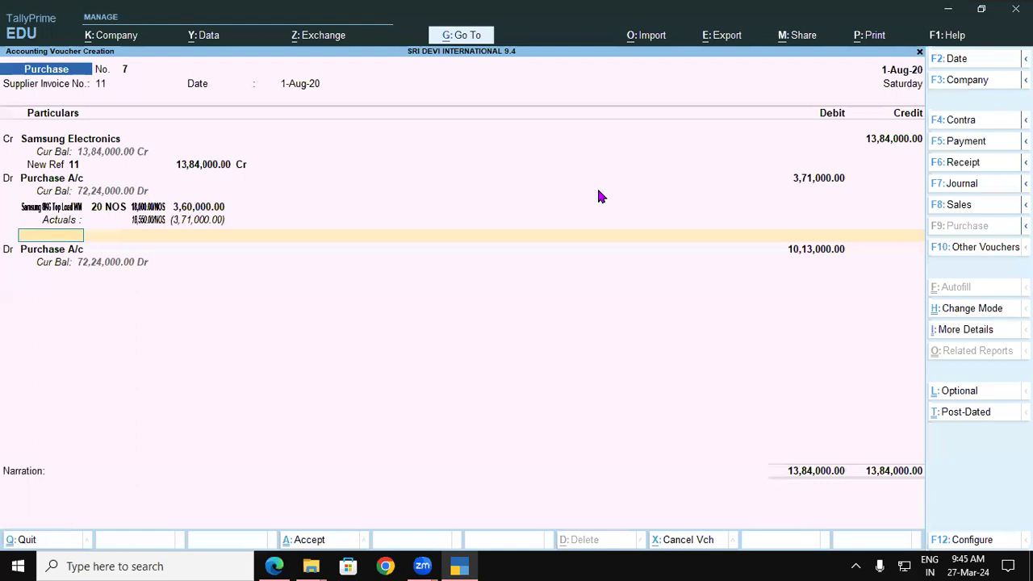
Step: In the Lesson 4 notes, underline Direct Expenses in the Packing Cost and Transportation Cost ledger tables, and return to the purchase table
{"action": "left_click", "coordinate": [275, 565]}
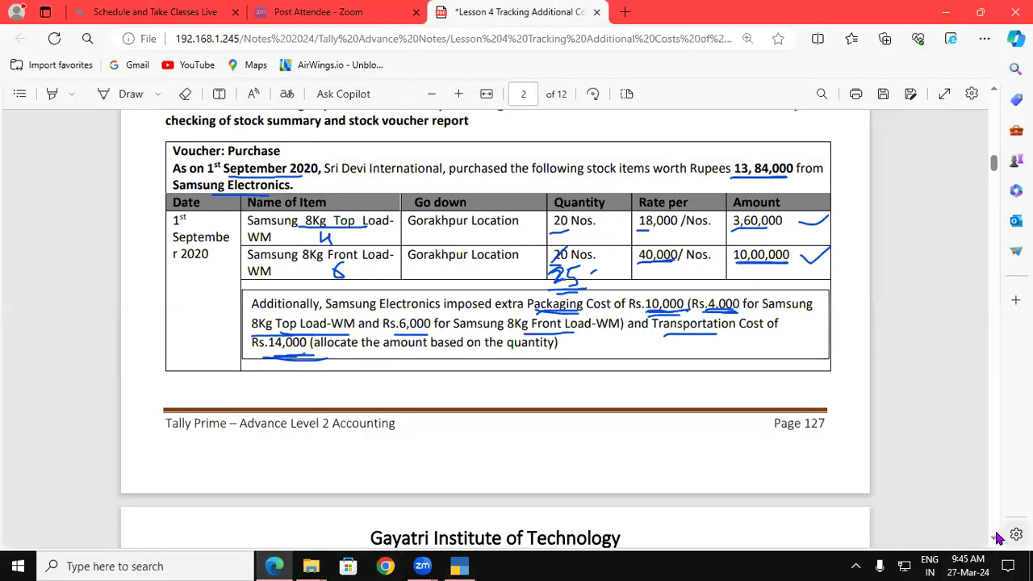
{"action": "scroll", "coordinate": [994, 540], "scroll_direction": "down", "scroll_amount": 3}
{"action": "scroll", "coordinate": [995, 542], "scroll_direction": "down", "scroll_amount": 7}
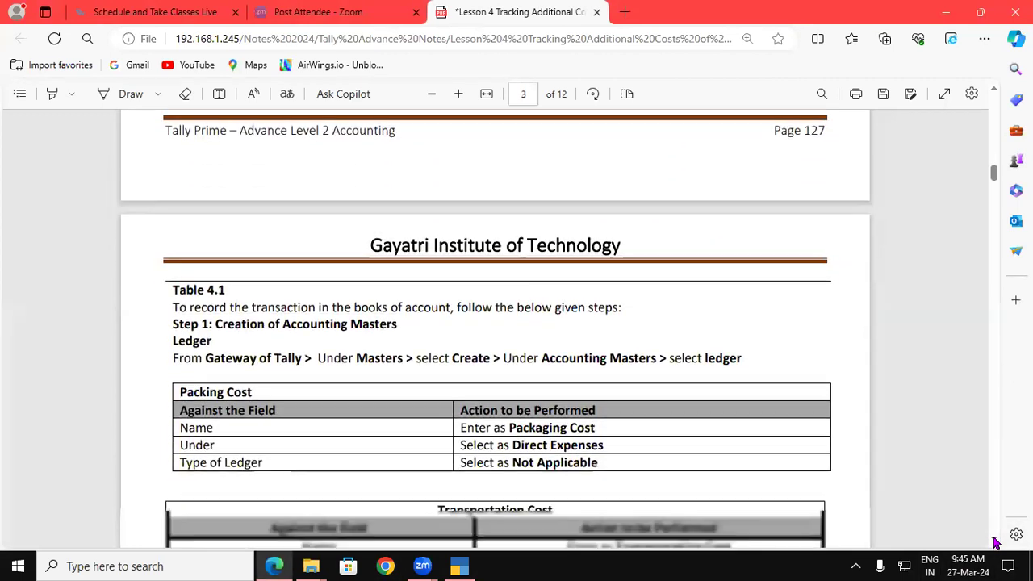
{"action": "scroll", "coordinate": [994, 542], "scroll_direction": "down", "scroll_amount": 2}
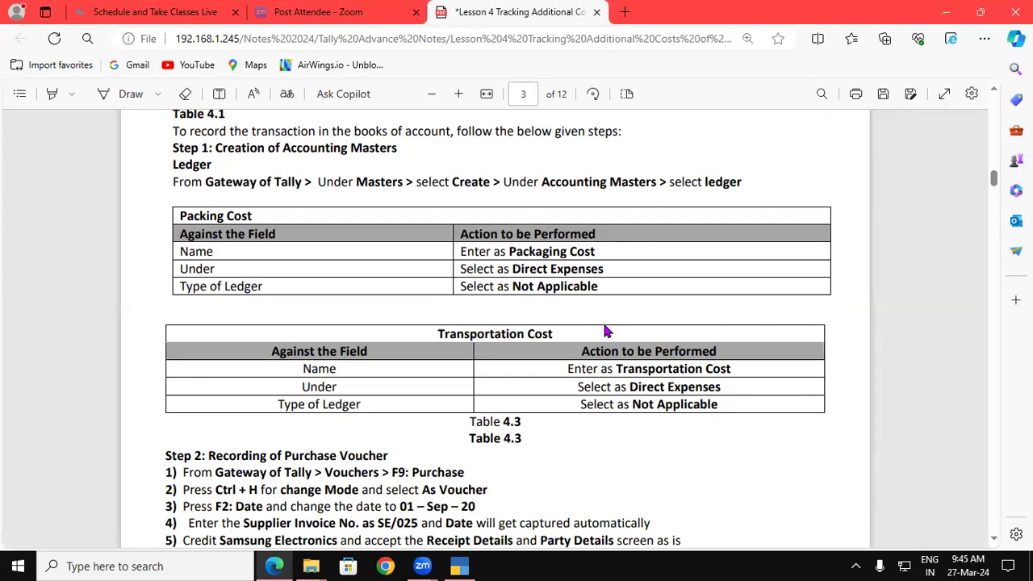
{"action": "left_click", "coordinate": [121, 94]}
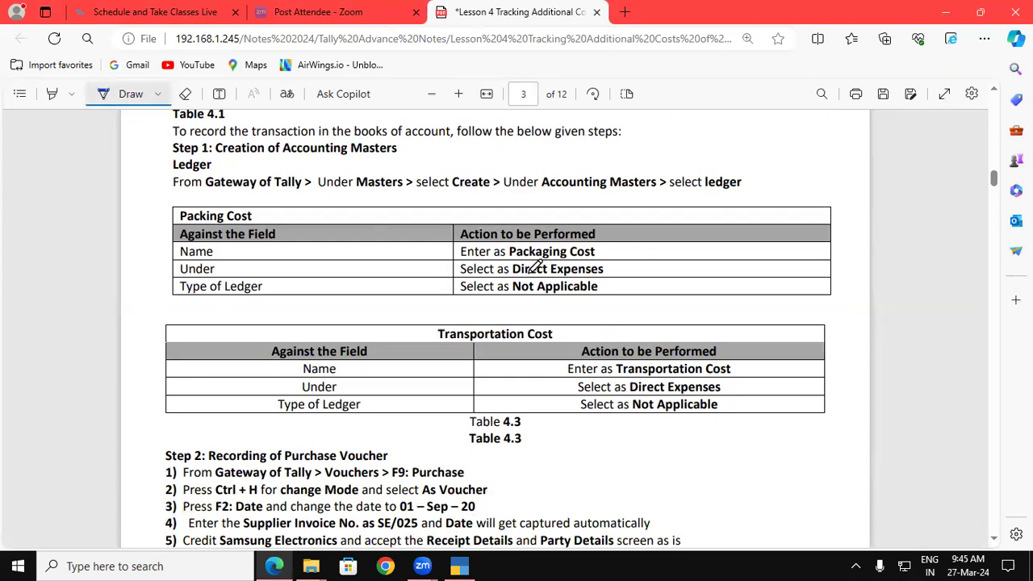
{"action": "mouse_move", "coordinate": [513, 275]}
{"action": "left_mouse_down"}
{"action": "mouse_move", "coordinate": [560, 275]}
{"action": "mouse_move", "coordinate": [620, 246]}
{"action": "left_mouse_up"}
{"action": "left_click_drag", "start_coordinate": [650, 375], "coordinate": [742, 379]}
{"action": "scroll", "coordinate": [998, 96], "scroll_direction": "up", "scroll_amount": 5}
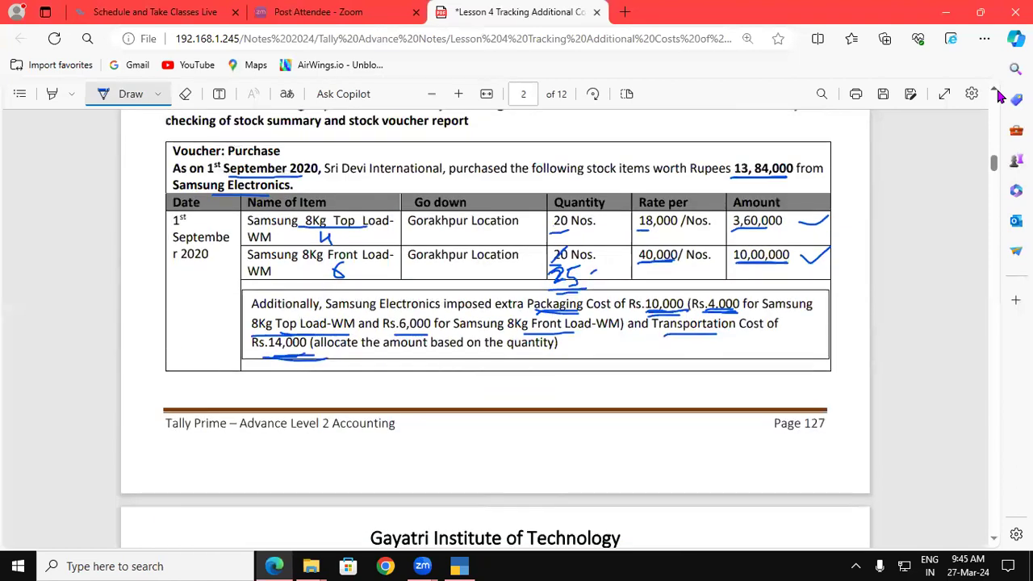
{"action": "scroll", "coordinate": [998, 95], "scroll_direction": "up", "scroll_amount": 2}
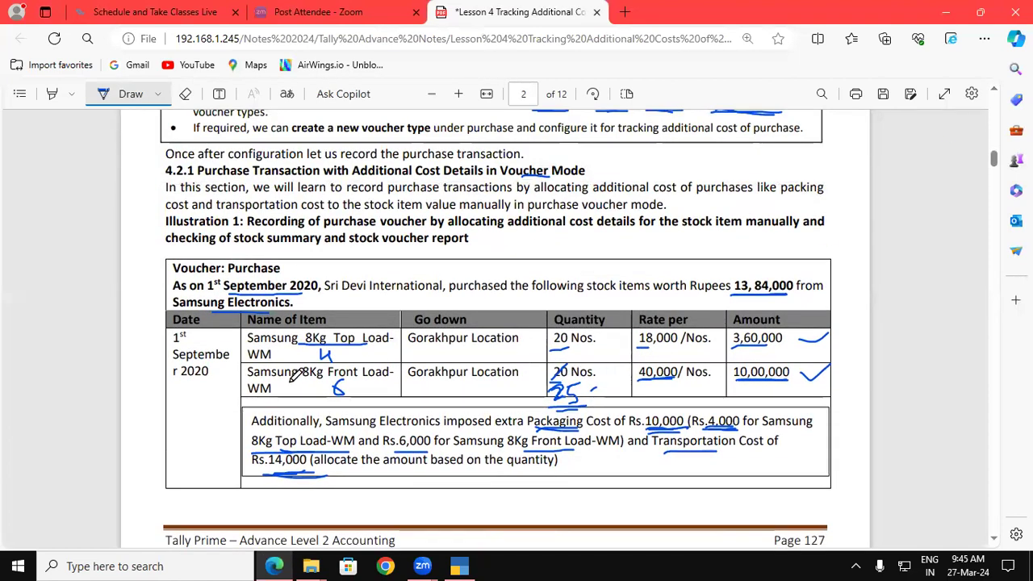
Step: Back in TallyPrime, start a new stock item from the blank item line and name it Samsung 8KG Front Load WM
{"action": "left_click", "coordinate": [464, 565]}
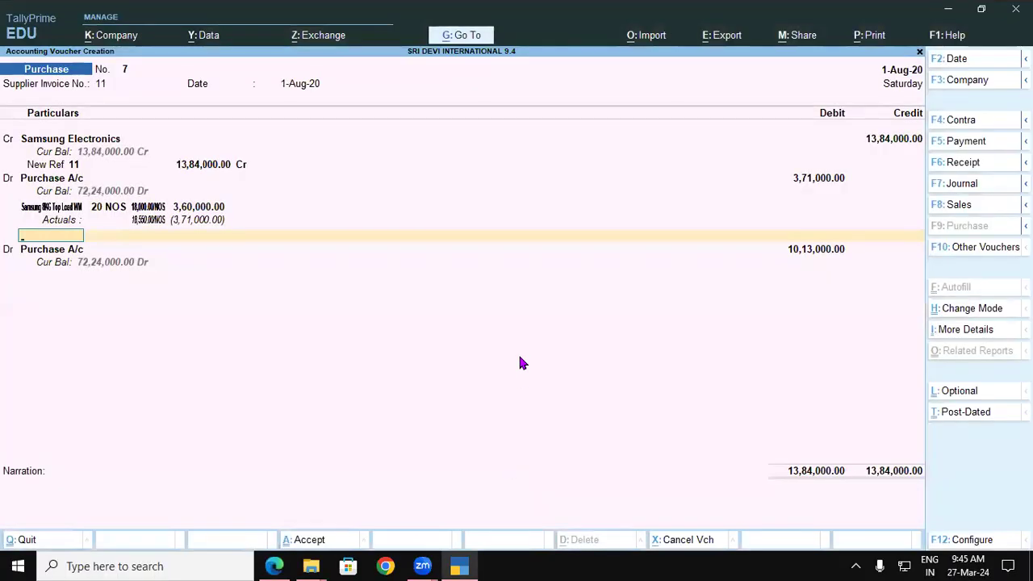
{"action": "key", "text": "alt"}
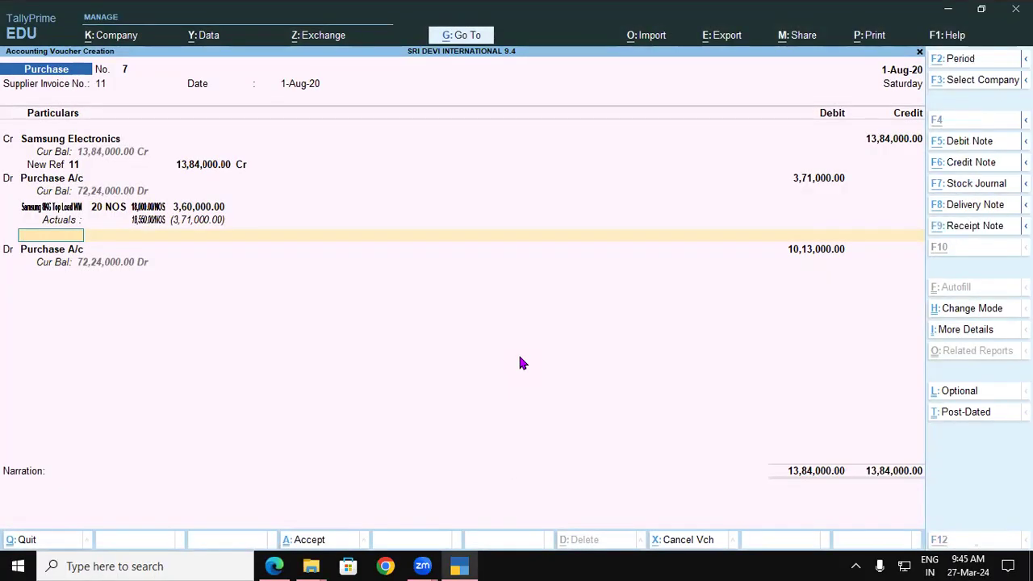
{"action": "key", "text": "alt+c"}
{"action": "type", "text": "Samsung"}
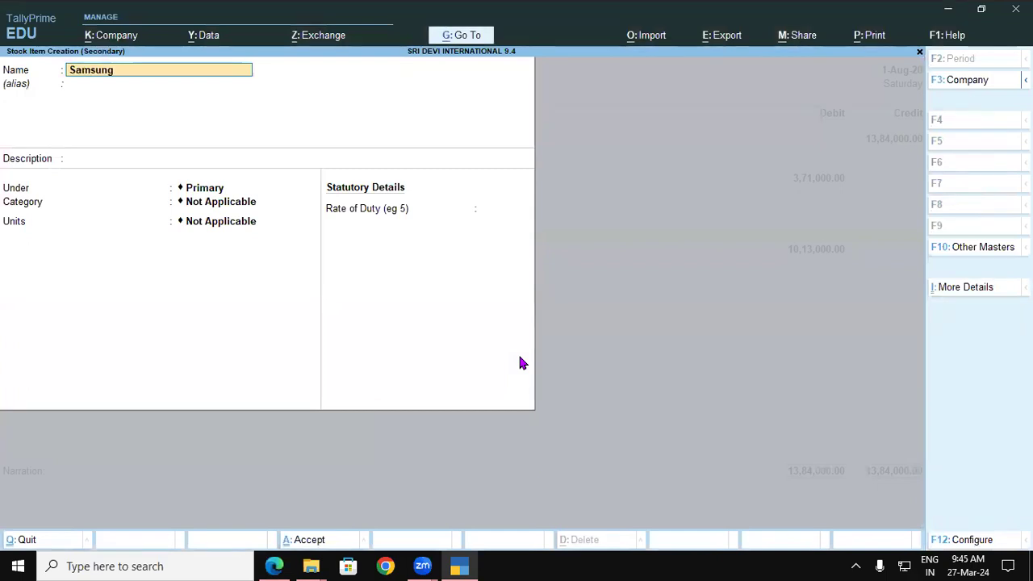
{"action": "key", "text": "alt+Tab"}
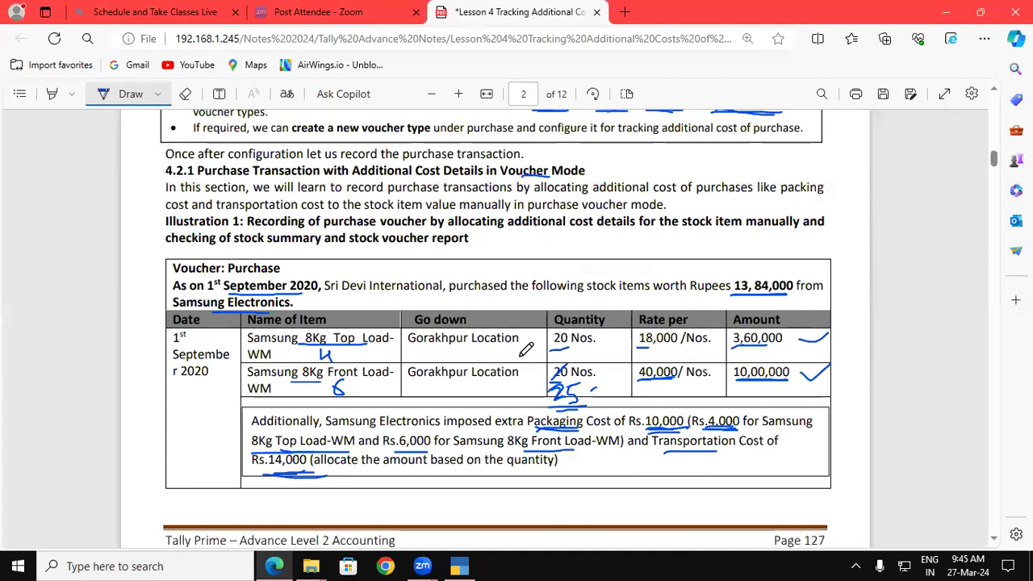
{"action": "key", "text": "alt+Tab"}
{"action": "type", "text": "8"}
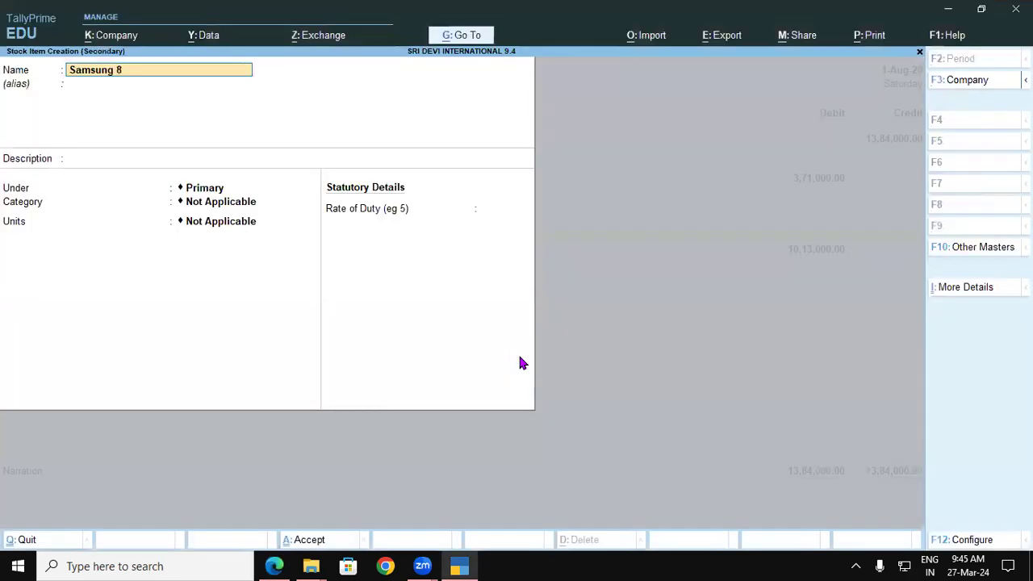
{"action": "type", "text": "KG Fron"}
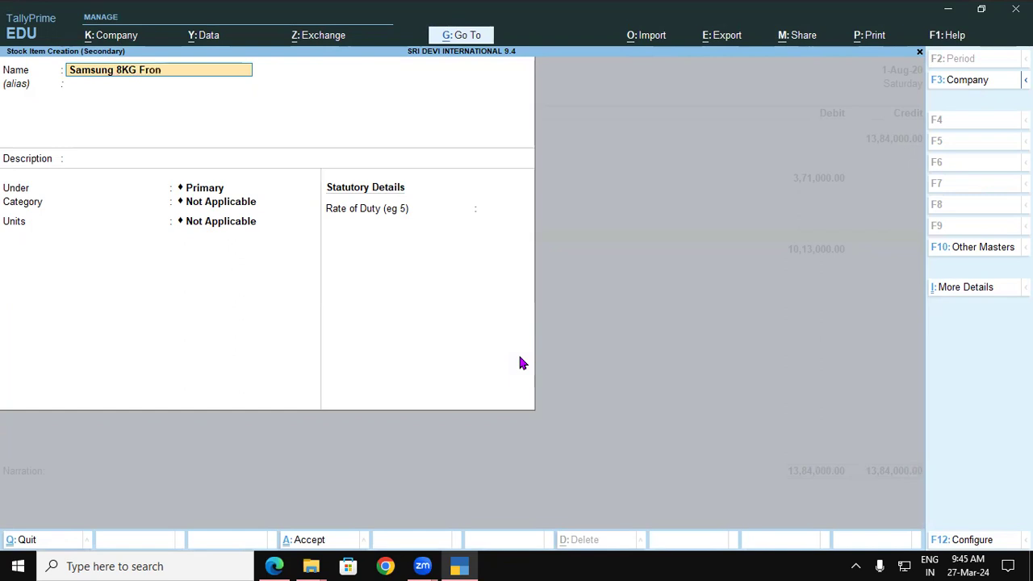
{"action": "type", "text": "t Load WM"}
{"action": "key", "text": "Return"}
{"action": "key", "text": "Return"}
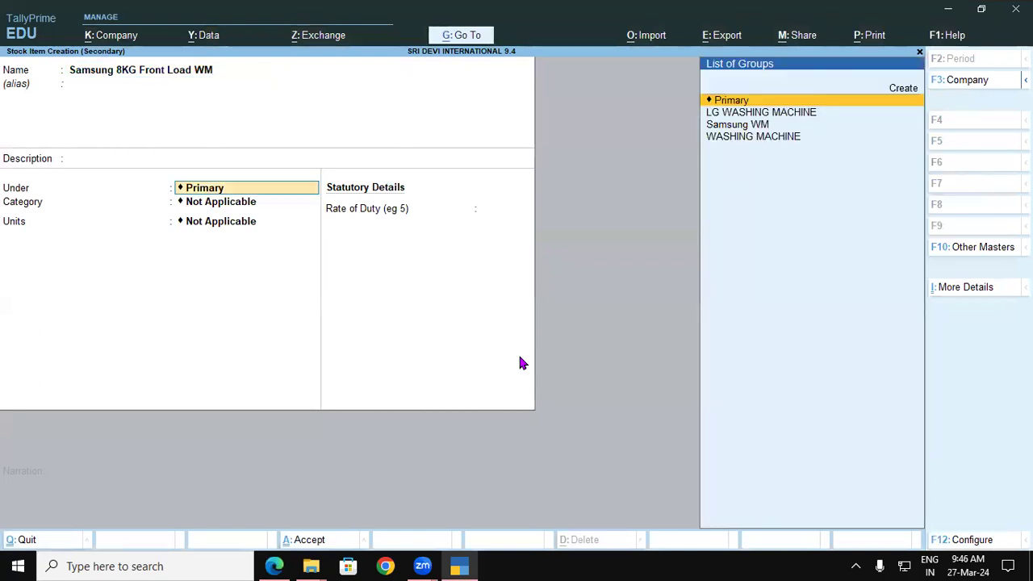
Step: Put the new stock item under Samsung WM, category FRONT LOAD, units NOS, and save it
{"action": "key", "text": "Down"}
{"action": "key", "text": "Down"}
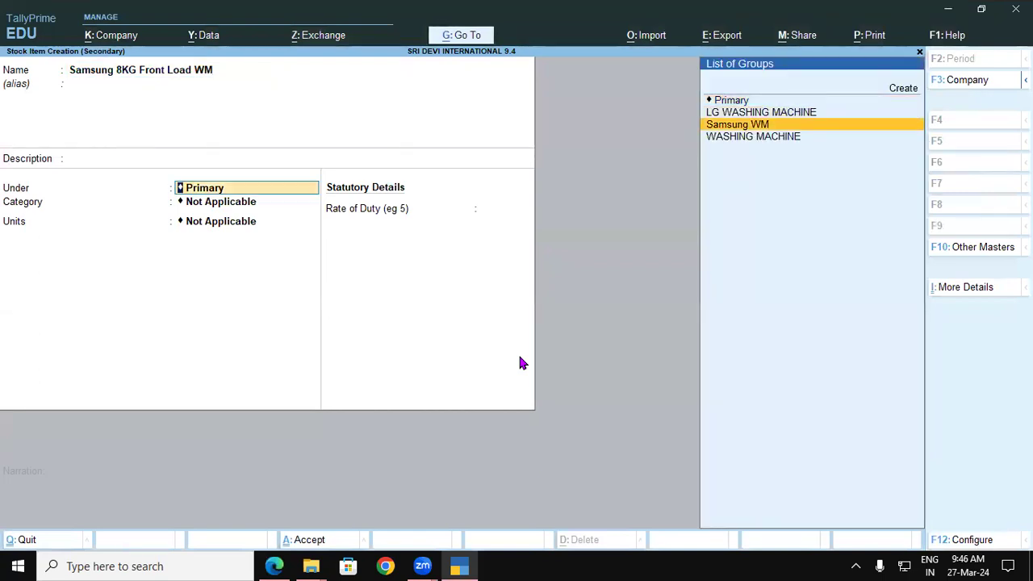
{"action": "key", "text": "Return"}
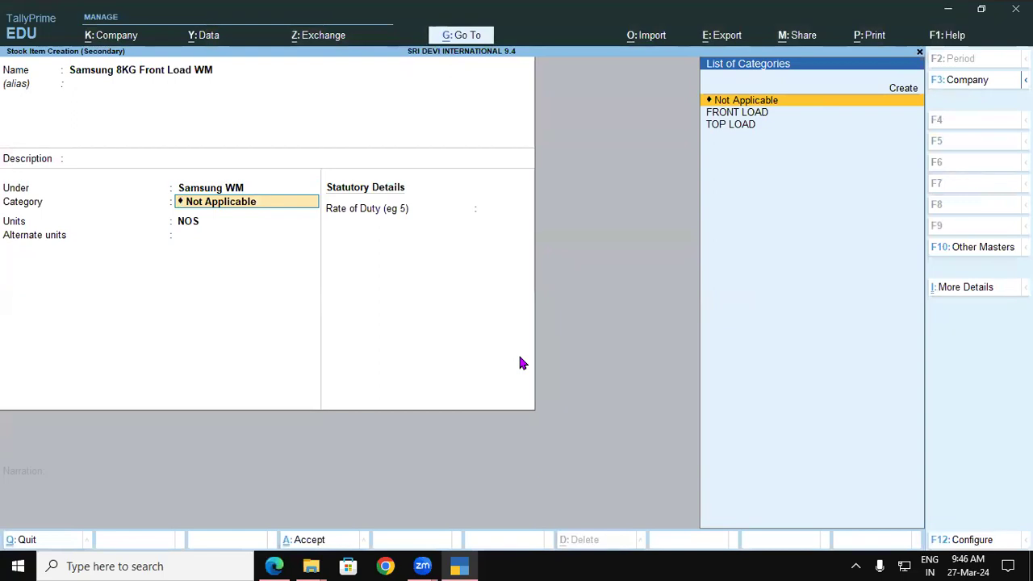
{"action": "key", "text": "Return"}
{"action": "key", "text": "BackSpace"}
{"action": "key", "text": "BackSpace"}
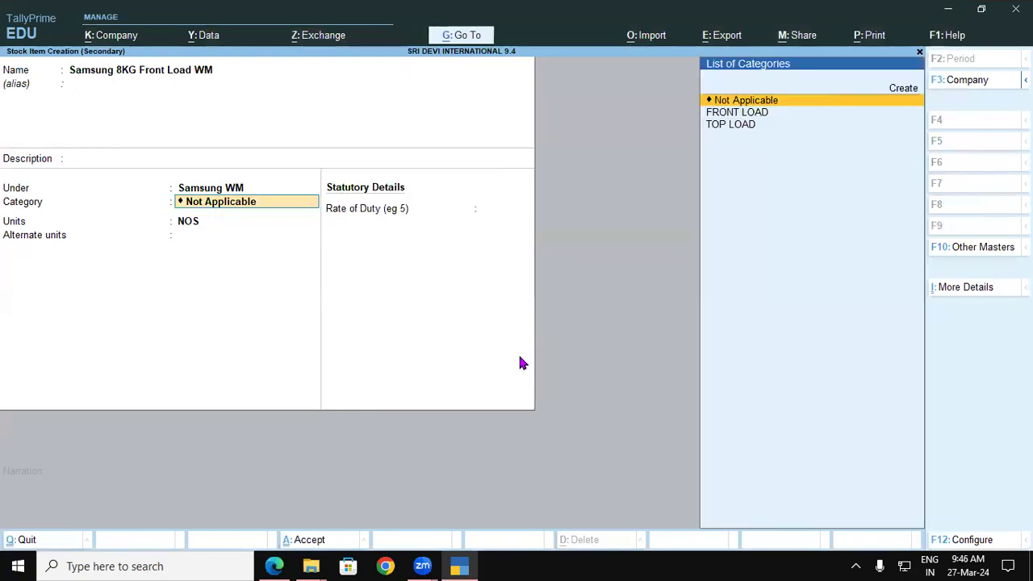
{"action": "key", "text": "Down"}
{"action": "key", "text": "Return"}
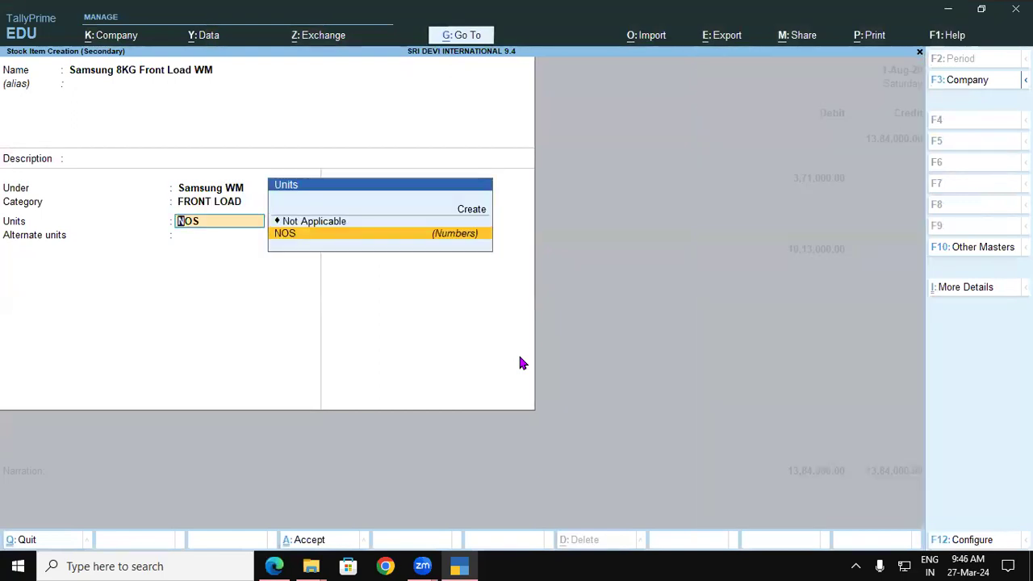
{"action": "key", "text": "Return"}
{"action": "key", "text": "Return"}
{"action": "key", "text": "Return"}
{"action": "key", "text": "Return"}
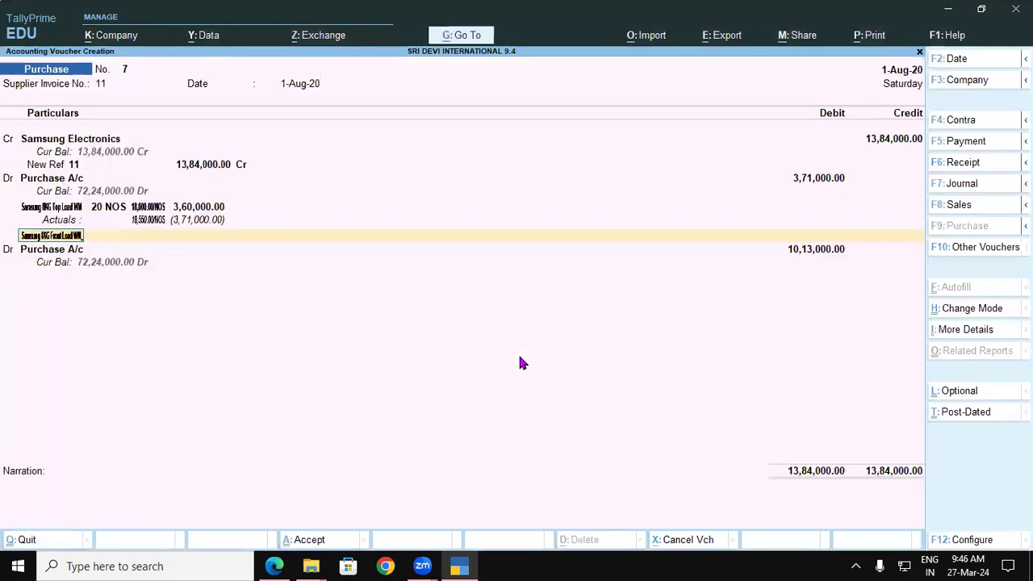
Step: Allocate 25 NOS of Samsung 8KG Front Load WM at 40,000 to the Gorakhpur UP godown, with tracking and order numbers Not Applicable
{"action": "key", "text": "Return"}
{"action": "key", "text": "Return"}
{"action": "key", "text": "Return"}
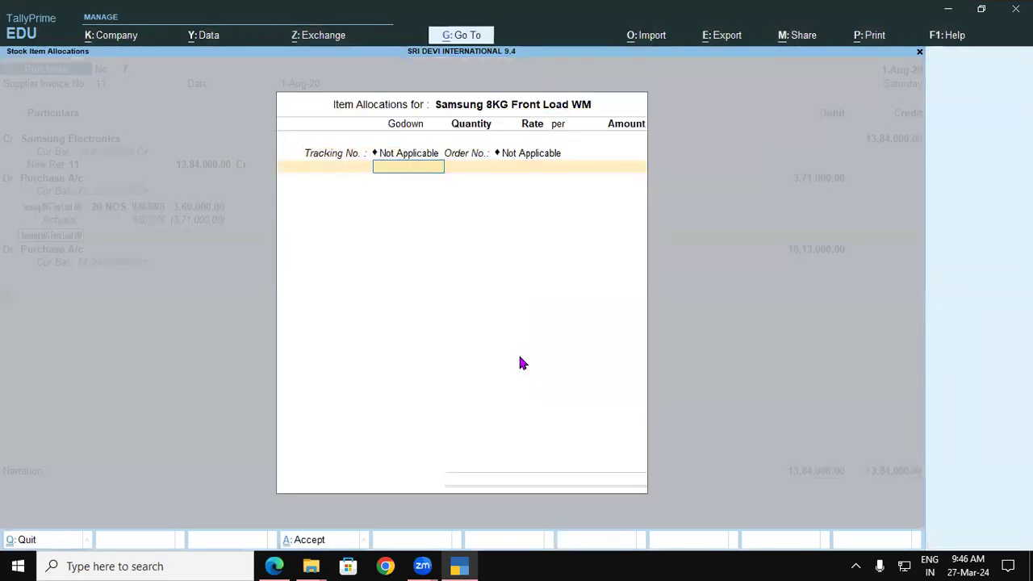
{"action": "key", "text": "Down"}
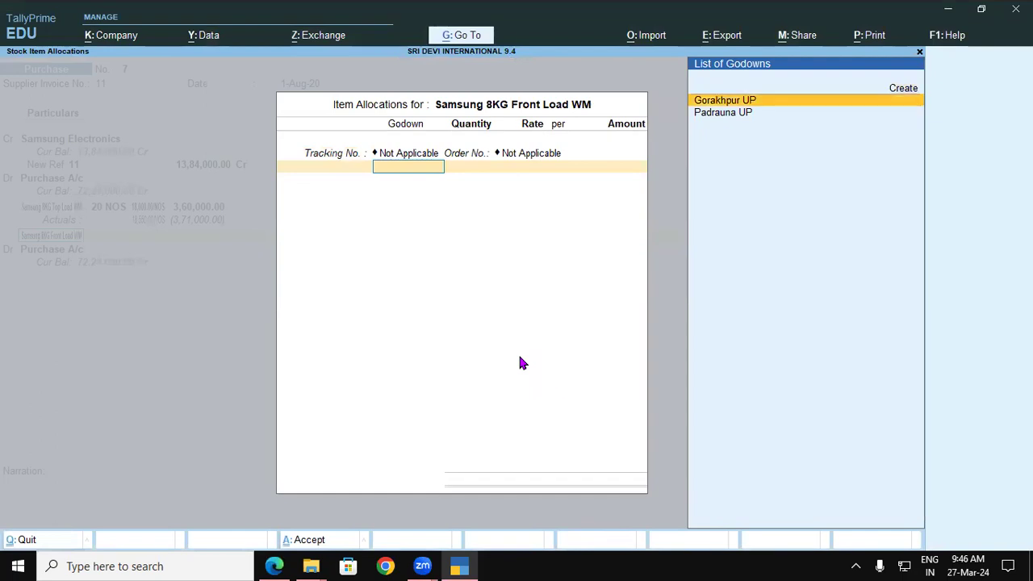
{"action": "key", "text": "Return"}
{"action": "key", "text": "alt+Tab"}
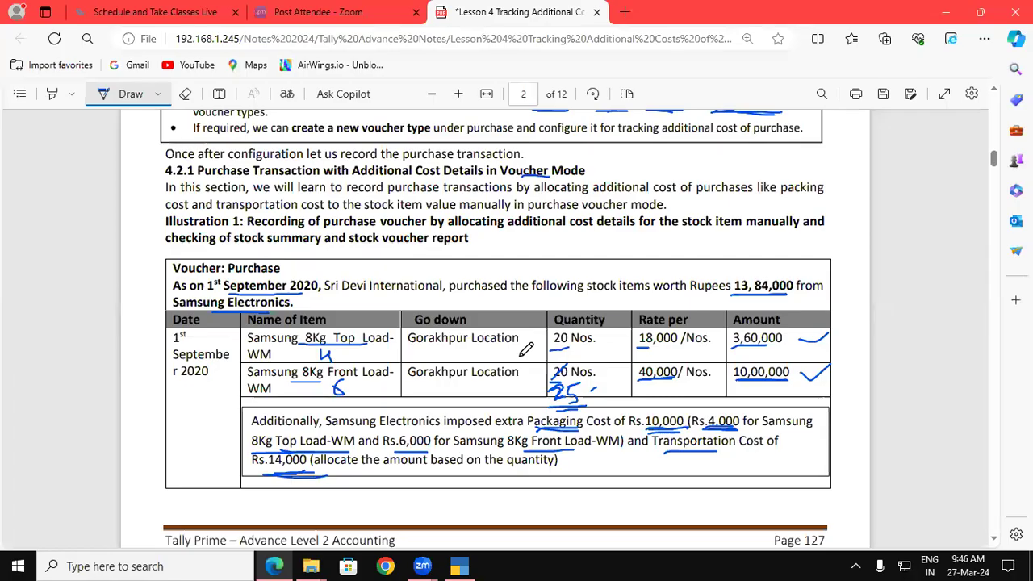
{"action": "key", "text": "alt+Tab"}
{"action": "type", "text": "25"}
{"action": "key", "text": "Return"}
{"action": "type", "text": "40000"}
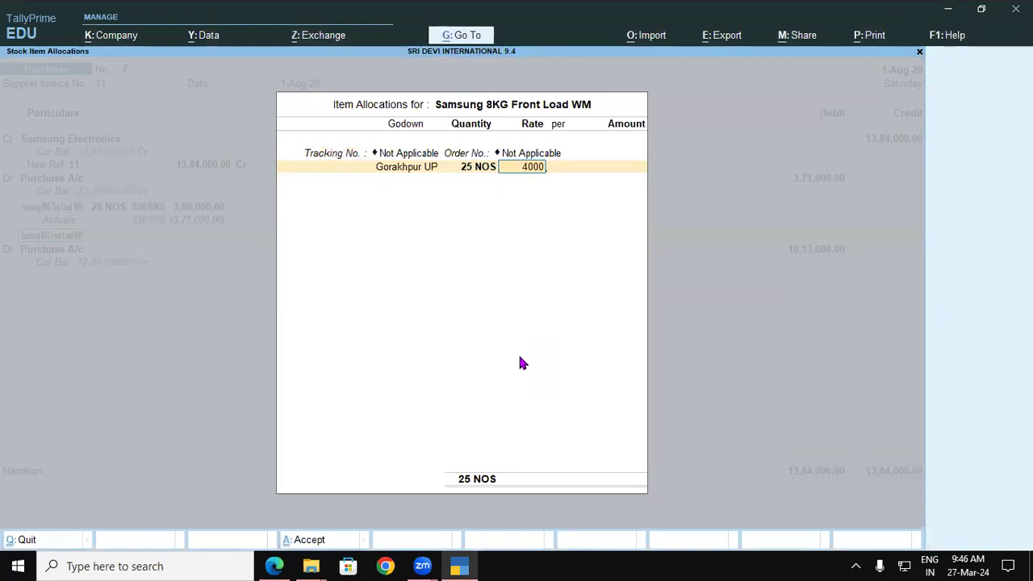
{"action": "key", "text": "Return"}
{"action": "key", "text": "Return"}
{"action": "key", "text": "Return"}
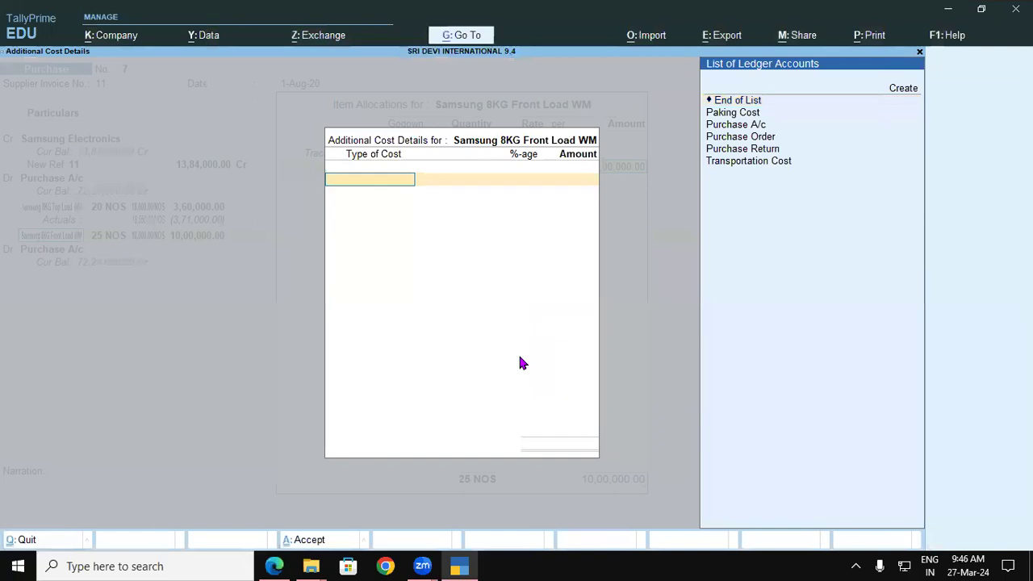
Step: Add 6,000 of Paking Cost as an additional cost for Samsung 8KG Front Load WM
{"action": "key", "text": "Up"}
{"action": "key", "text": "Down"}
{"action": "key", "text": "Down"}
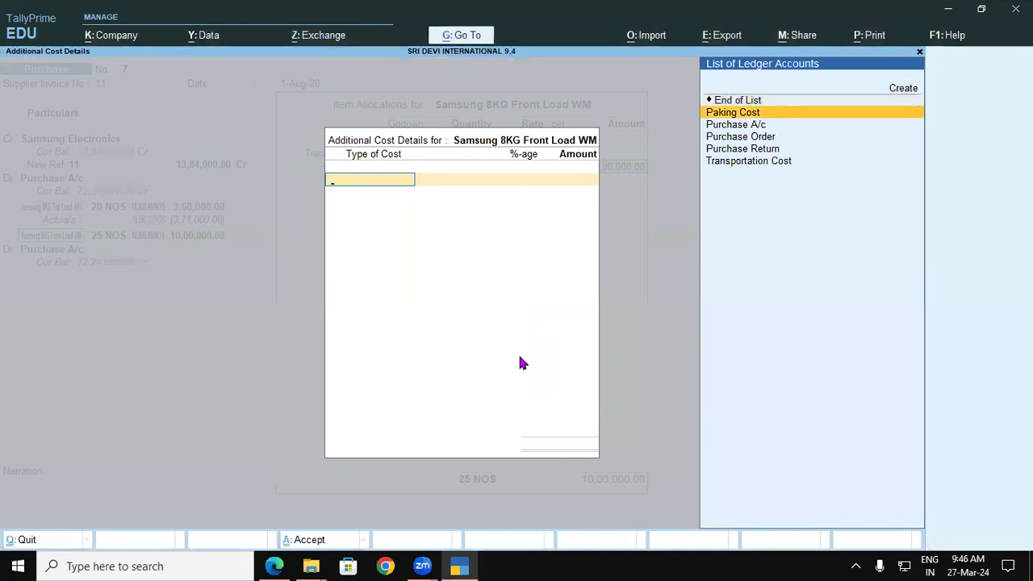
{"action": "key", "text": "Return"}
{"action": "key", "text": "Return"}
{"action": "type", "text": "6000"}
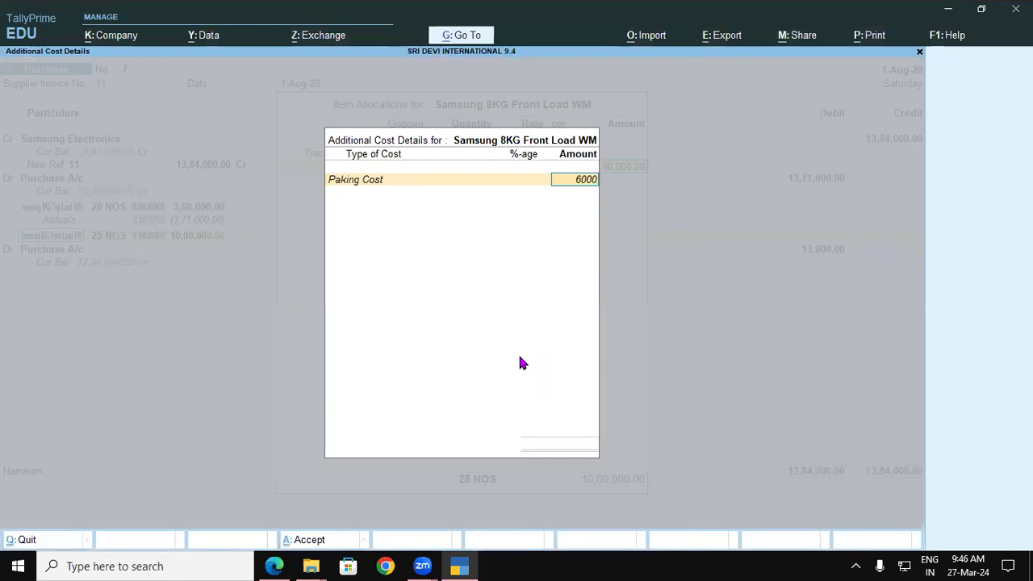
{"action": "key", "text": "Return"}
Step: Add 7,000 of Transportation Cost as an additional cost for Samsung 8KG Front Load WM
{"action": "key", "text": "Down"}
{"action": "key", "text": "Down"}
{"action": "key", "text": "Down"}
{"action": "key", "text": "Down"}
{"action": "key", "text": "Down"}
{"action": "key", "text": "Return"}
{"action": "key", "text": "Return"}
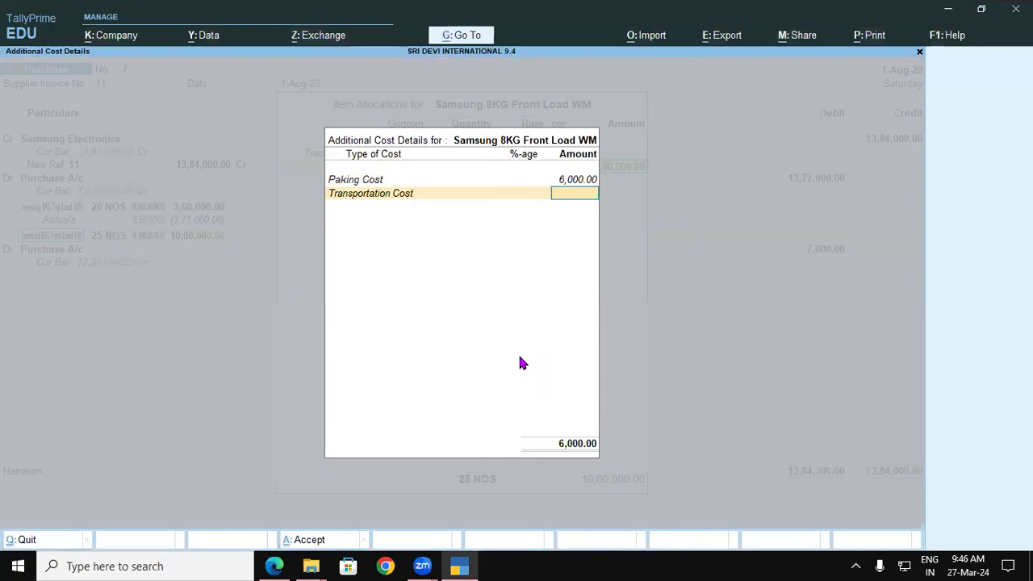
{"action": "type", "text": "7000"}
{"action": "key", "text": "Return"}
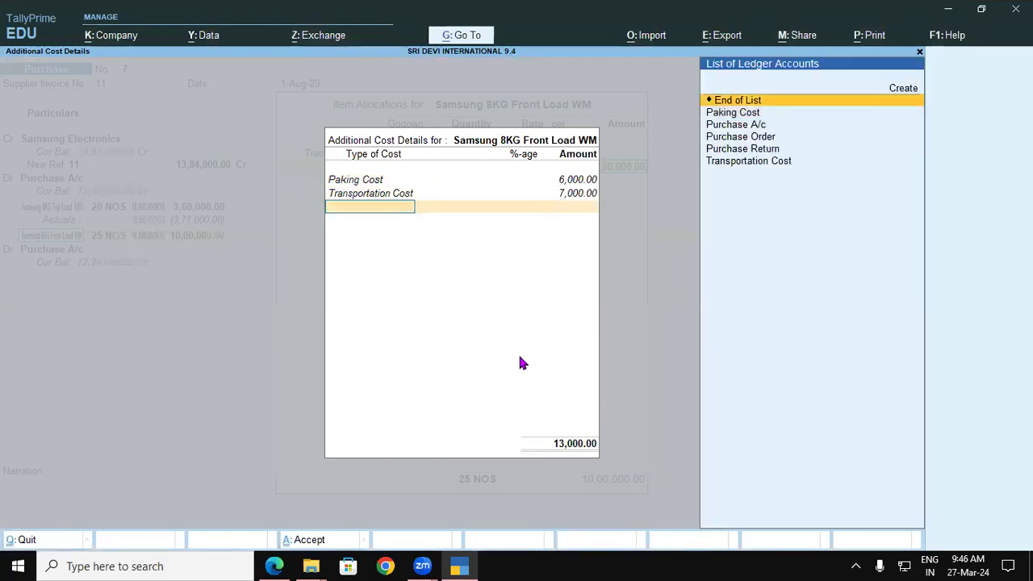
Step: Finish the Front Load additional costs and the Purchase A/c item list, and go to the voucher's Narration
{"action": "key", "text": "Return"}
{"action": "key", "text": "Return"}
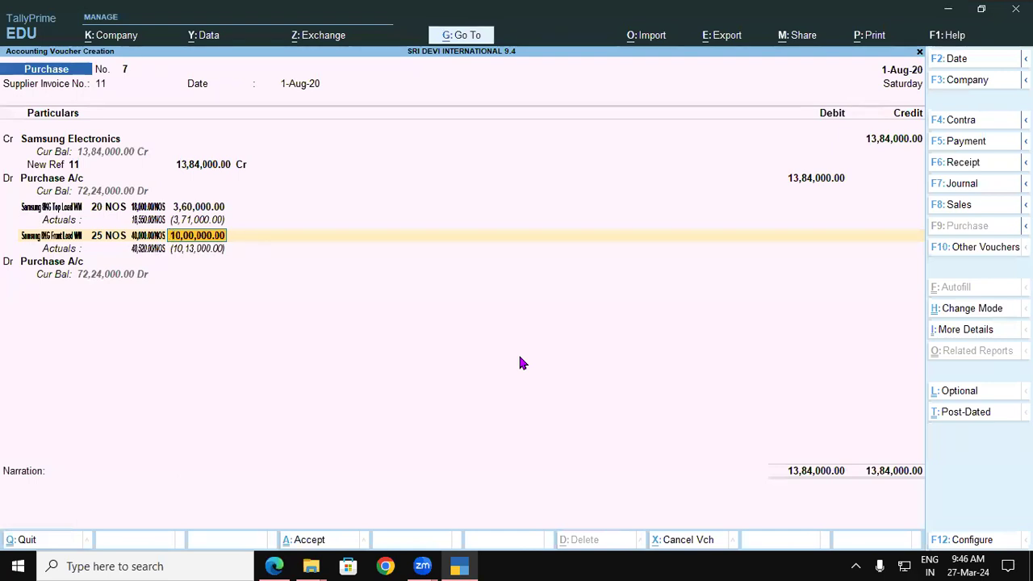
{"action": "key", "text": "Return"}
{"action": "key", "text": "Return"}
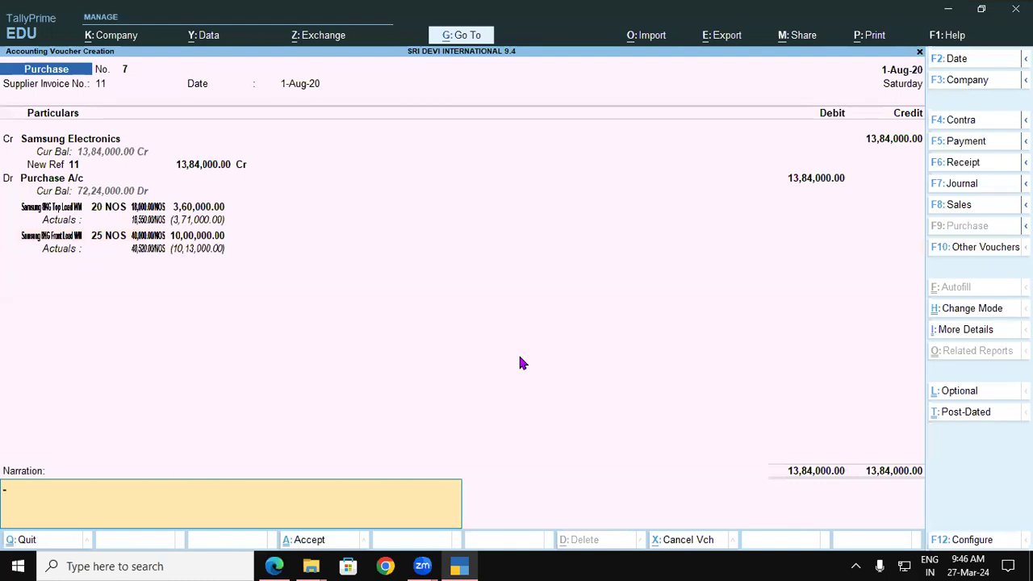
Step: Leave the narration blank, accept the Samsung Electronics purchase voucher and leave voucher creation
{"action": "key", "text": "Return"}
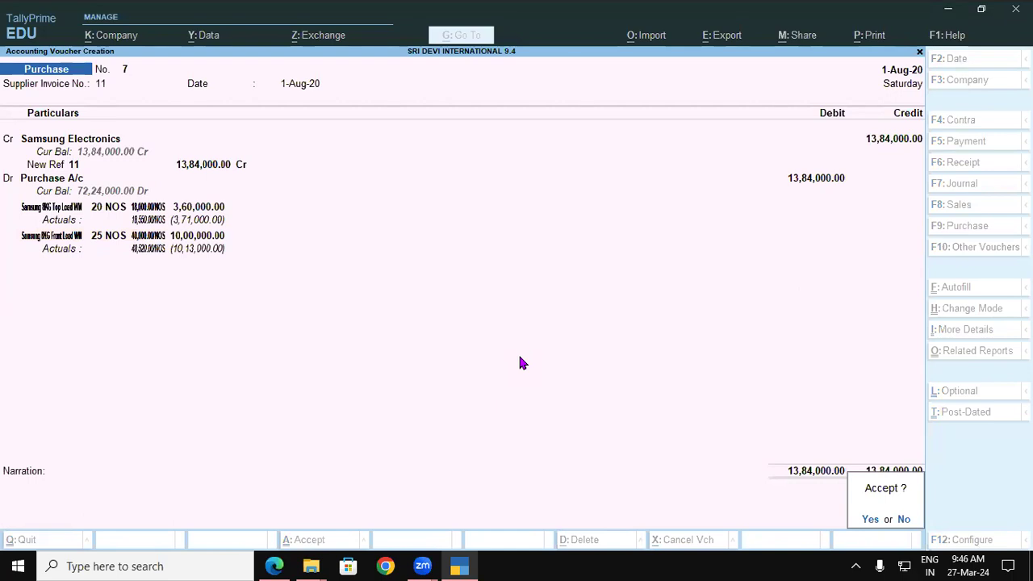
{"action": "key", "text": "Return"}
{"action": "key", "text": "Escape"}
Step: Open the Stock Summary stock item-wise and examine the closing rates of Samsung 8KG Front Load WM and Samsung 8KG Top Load WM
{"action": "key", "text": "Down"}
{"action": "key", "text": "Down"}
{"action": "key", "text": "Down"}
{"action": "key", "text": "Down"}
{"action": "key", "text": "Down"}
{"action": "key", "text": "Return"}
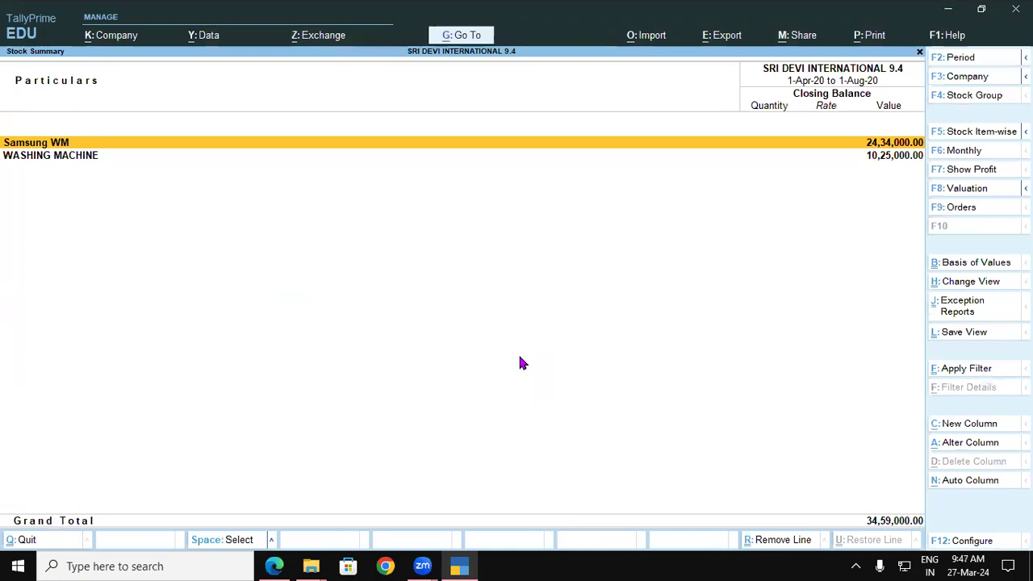
{"action": "key", "text": "F5"}
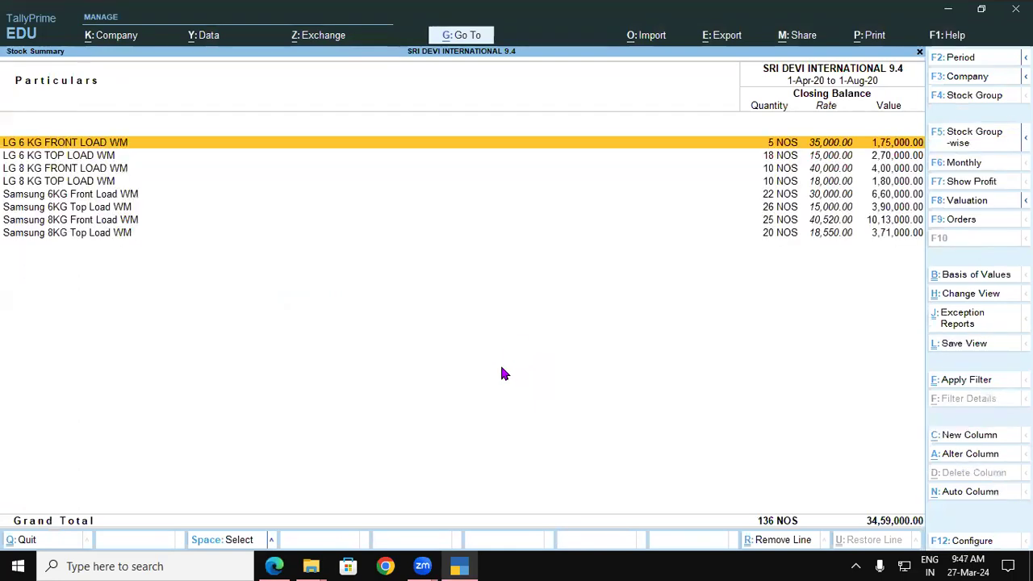
{"action": "left_click", "coordinate": [134, 221]}
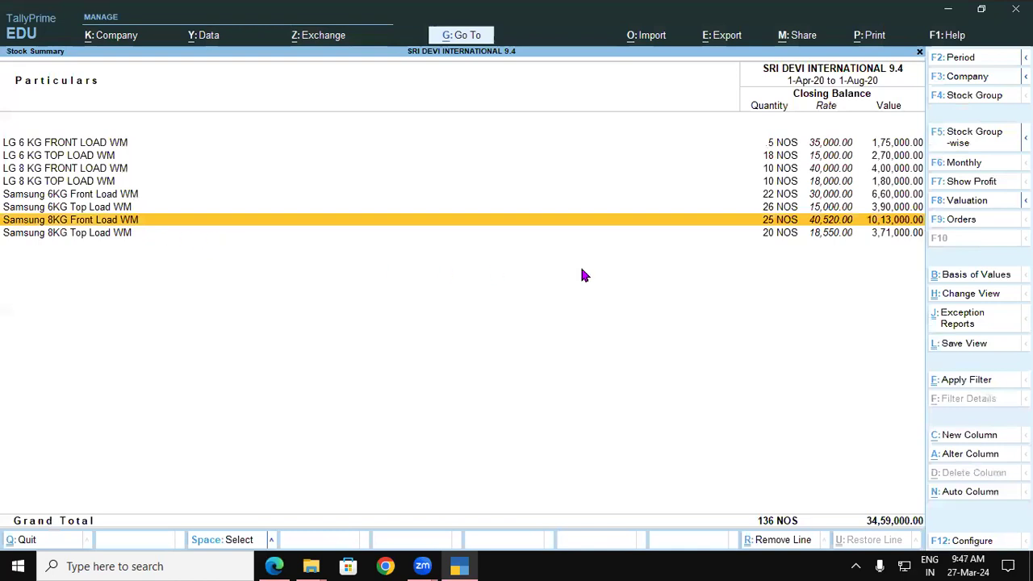
{"action": "left_click", "coordinate": [111, 234]}
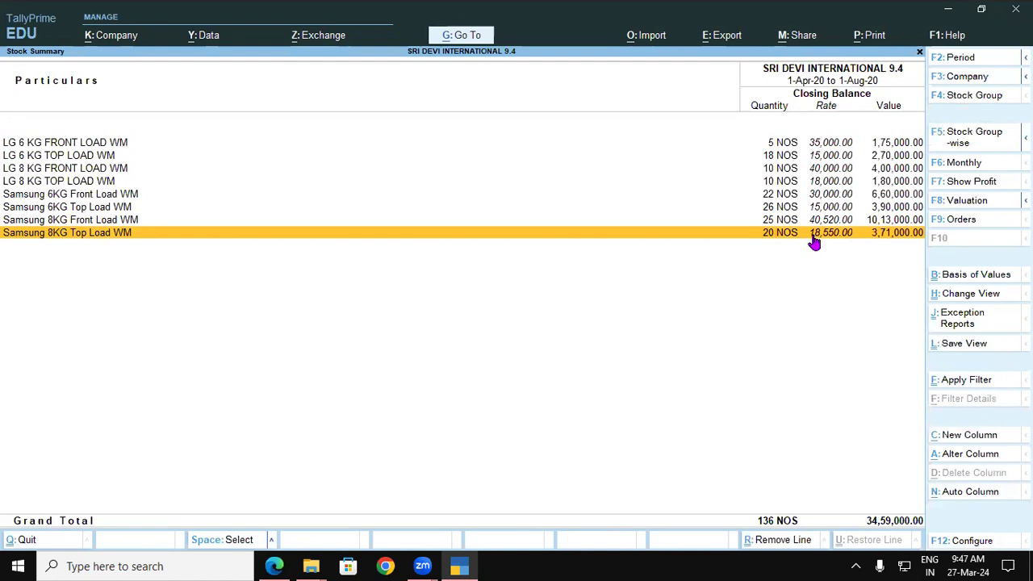
{"action": "left_click", "coordinate": [134, 221]}
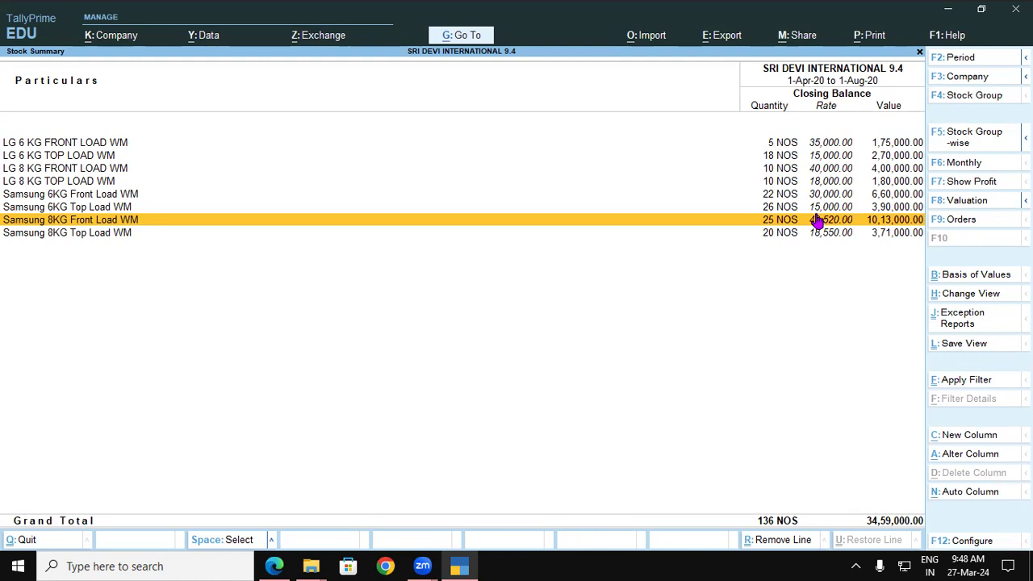
Step: Switch to the Lesson 4 notes in Edge and read on from Illustration 1 to the LG Electronics purchase in section 4.2.2, Illustration 2
{"action": "left_click", "coordinate": [967, 8]}
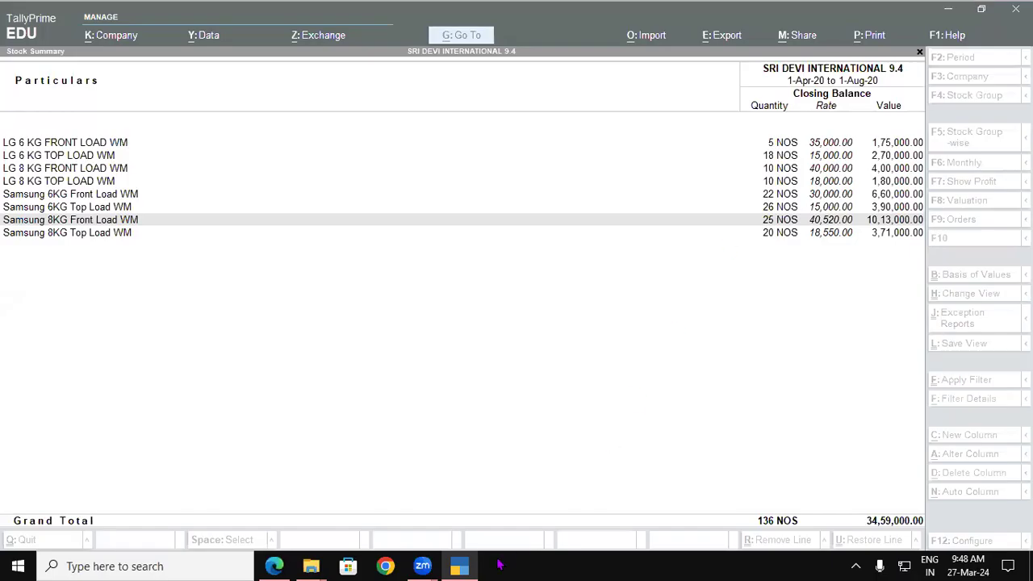
{"action": "left_click", "coordinate": [274, 566]}
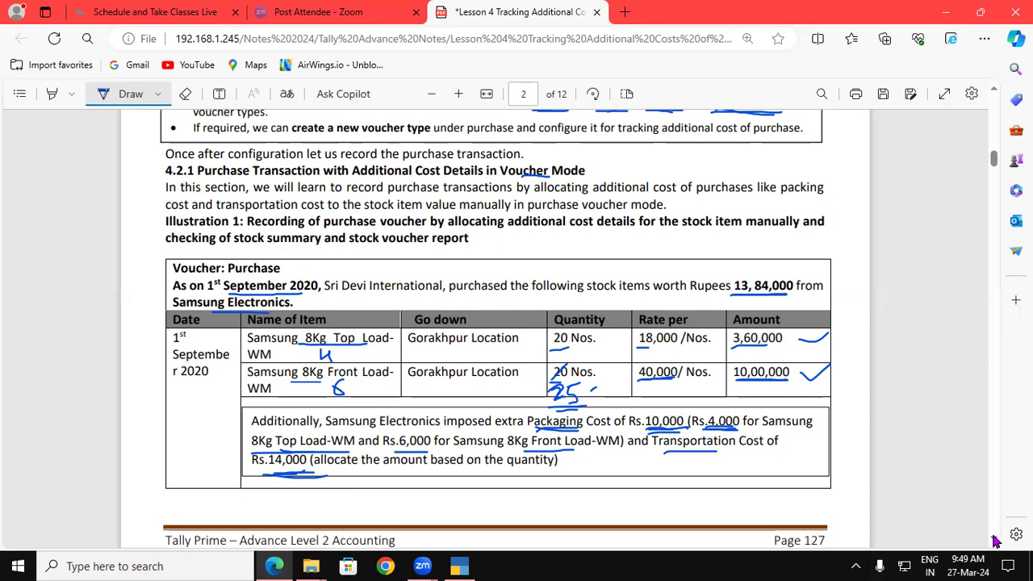
{"action": "scroll", "coordinate": [995, 542], "scroll_direction": "down", "scroll_amount": 5}
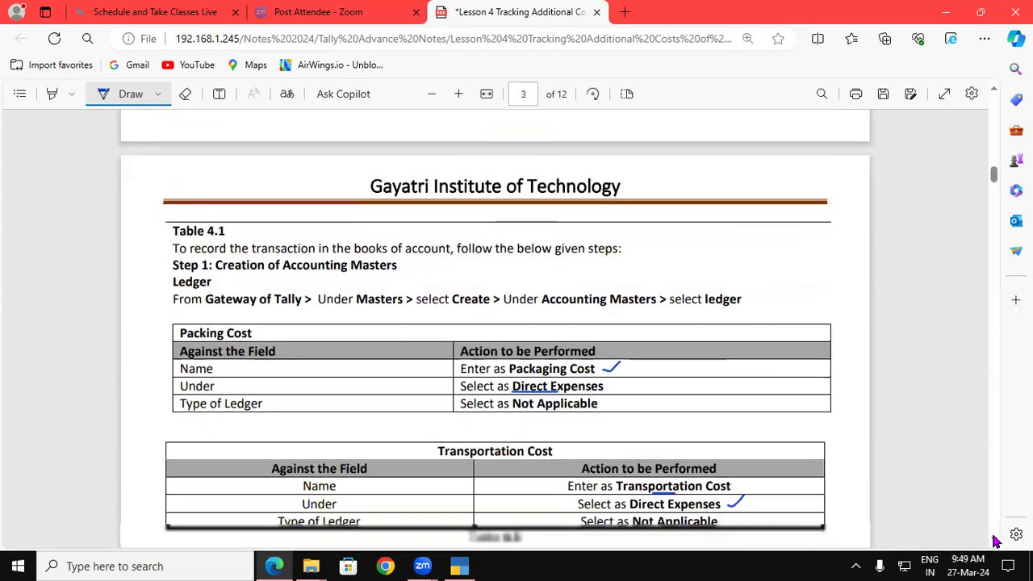
{"action": "scroll", "coordinate": [995, 542], "scroll_direction": "down", "scroll_amount": 4}
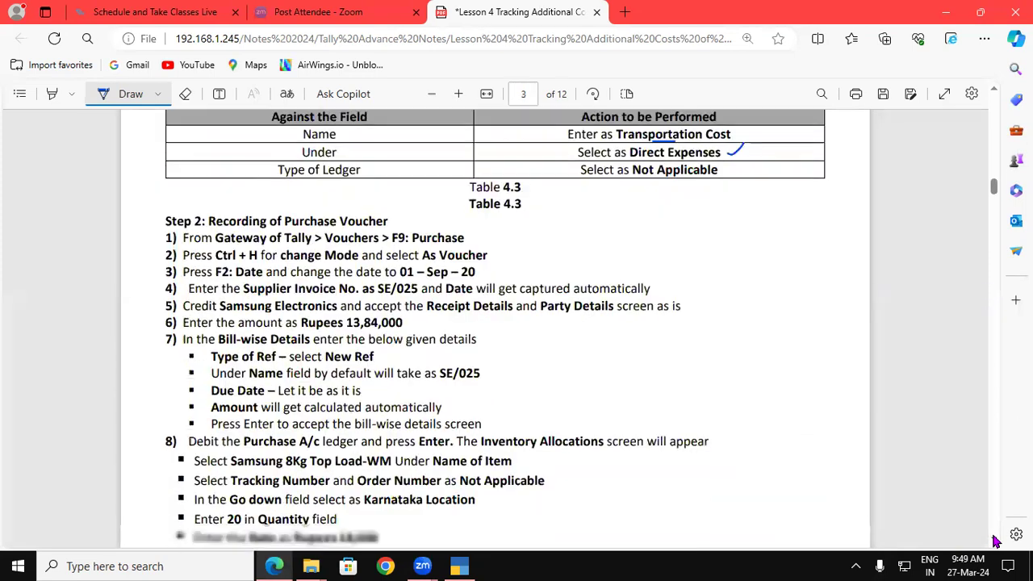
{"action": "scroll", "coordinate": [994, 541], "scroll_direction": "down", "scroll_amount": 5}
{"action": "scroll", "coordinate": [995, 542], "scroll_direction": "down", "scroll_amount": 5}
{"action": "scroll", "coordinate": [995, 542], "scroll_direction": "down", "scroll_amount": 3}
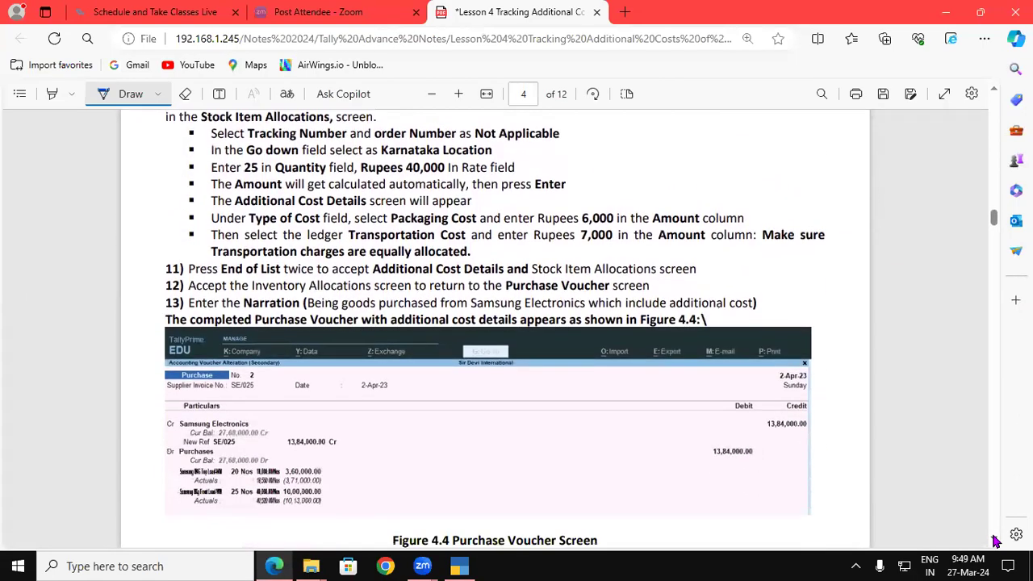
{"action": "scroll", "coordinate": [995, 541], "scroll_direction": "down", "scroll_amount": 3}
{"action": "scroll", "coordinate": [995, 542], "scroll_direction": "down", "scroll_amount": 4}
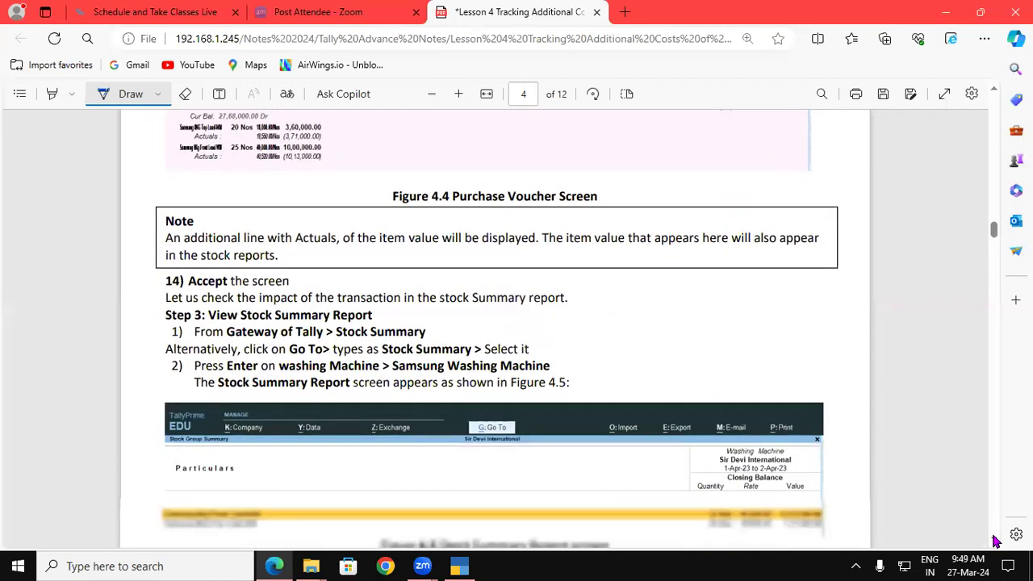
{"action": "scroll", "coordinate": [995, 541], "scroll_direction": "down", "scroll_amount": 5}
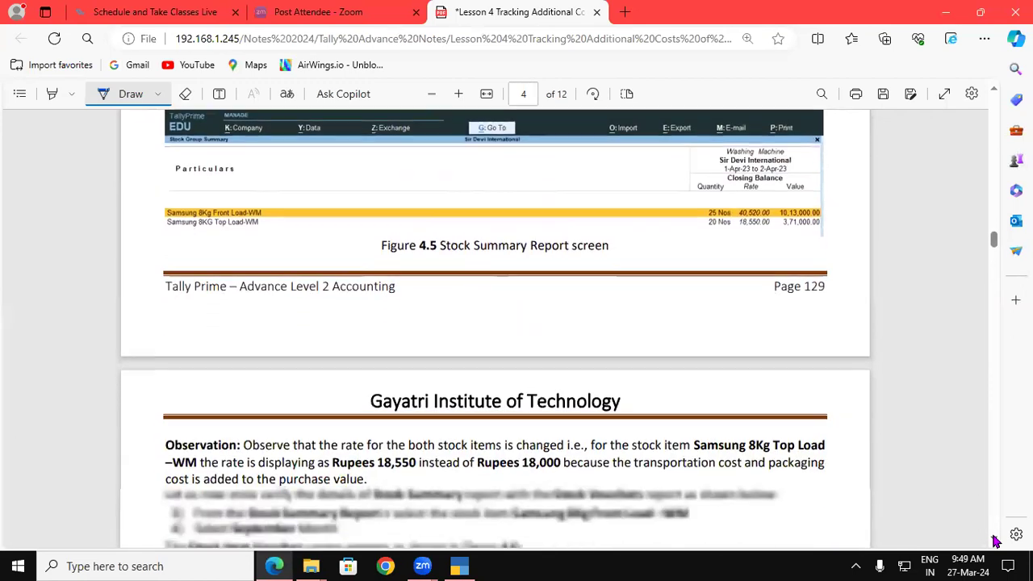
{"action": "scroll", "coordinate": [995, 542], "scroll_direction": "down", "scroll_amount": 1}
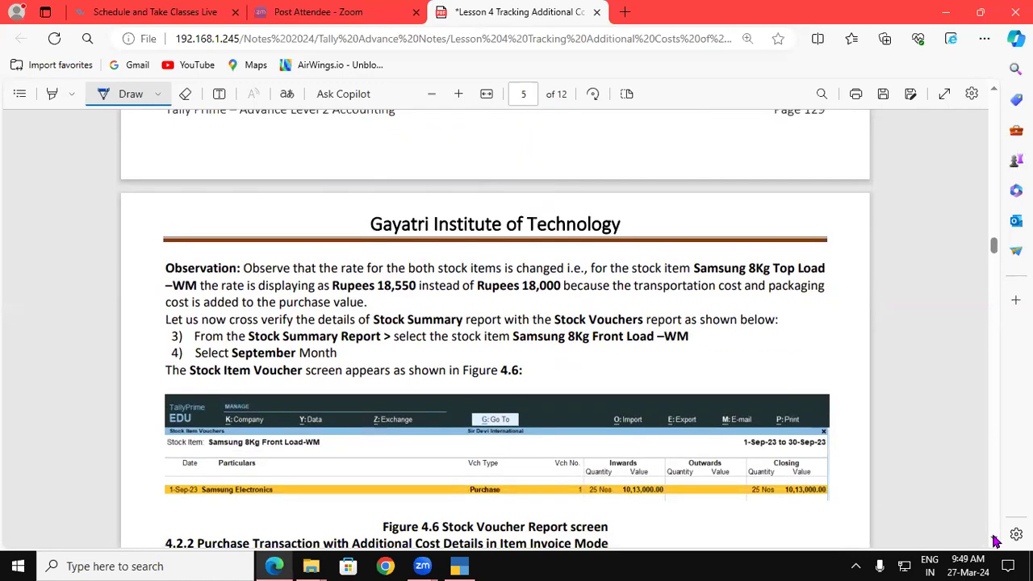
{"action": "scroll", "coordinate": [995, 541], "scroll_direction": "down", "scroll_amount": 3}
{"action": "scroll", "coordinate": [994, 541], "scroll_direction": "down", "scroll_amount": 4}
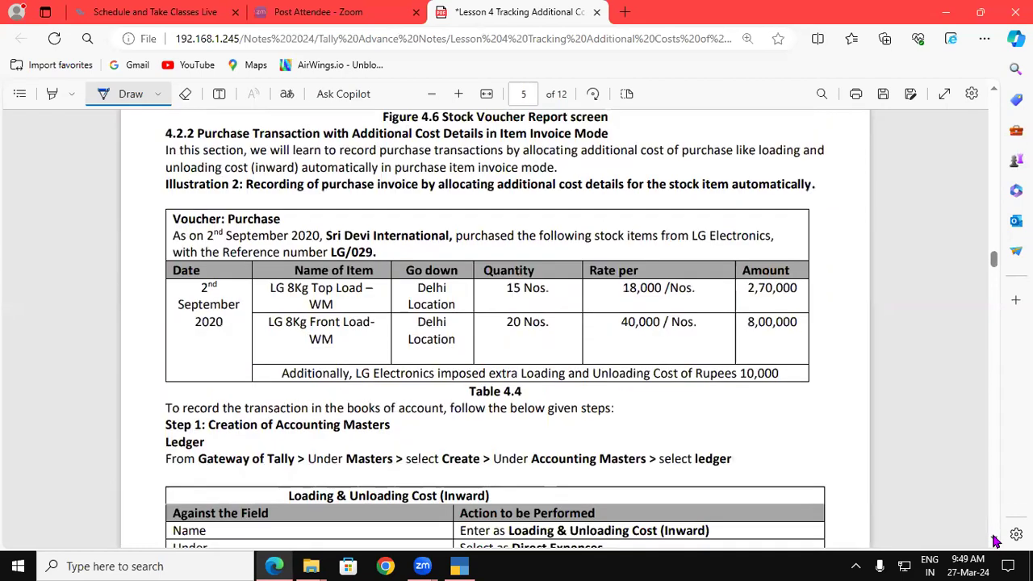